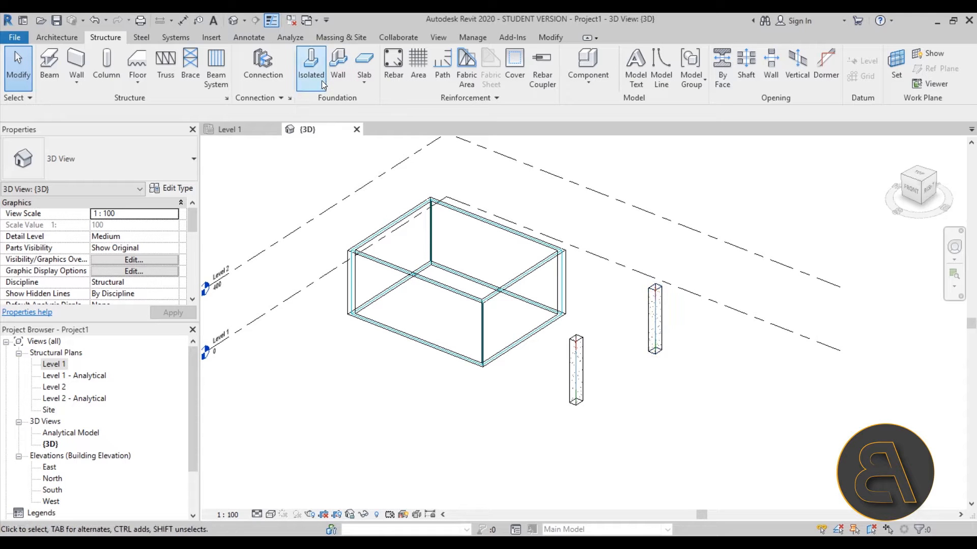
left_click(311, 69)
left_click(106, 167)
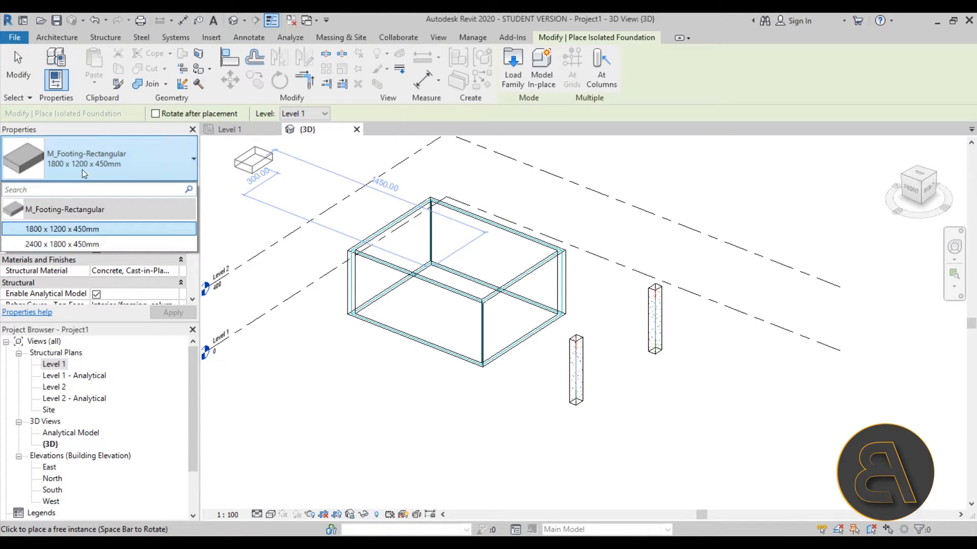
left_click(95, 155)
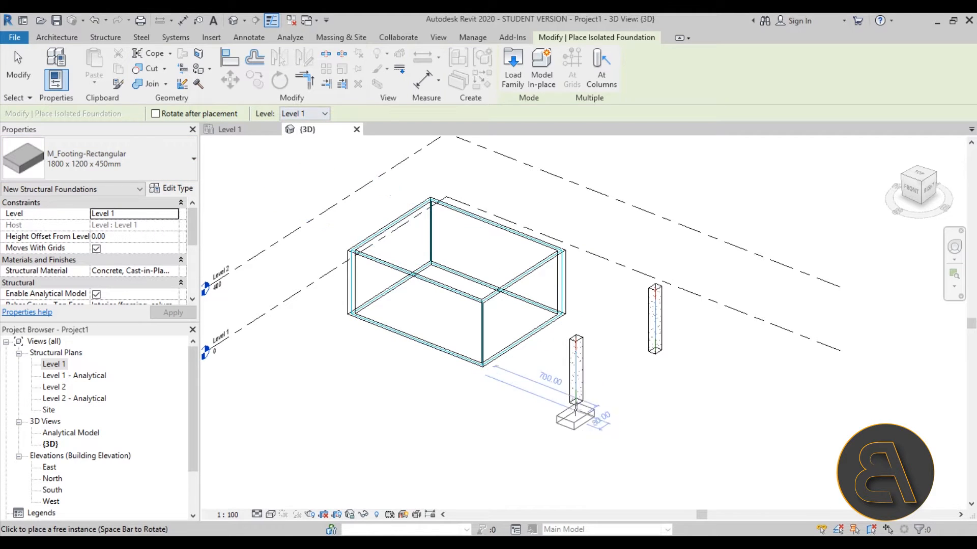
scroll(576, 394, "up", 5)
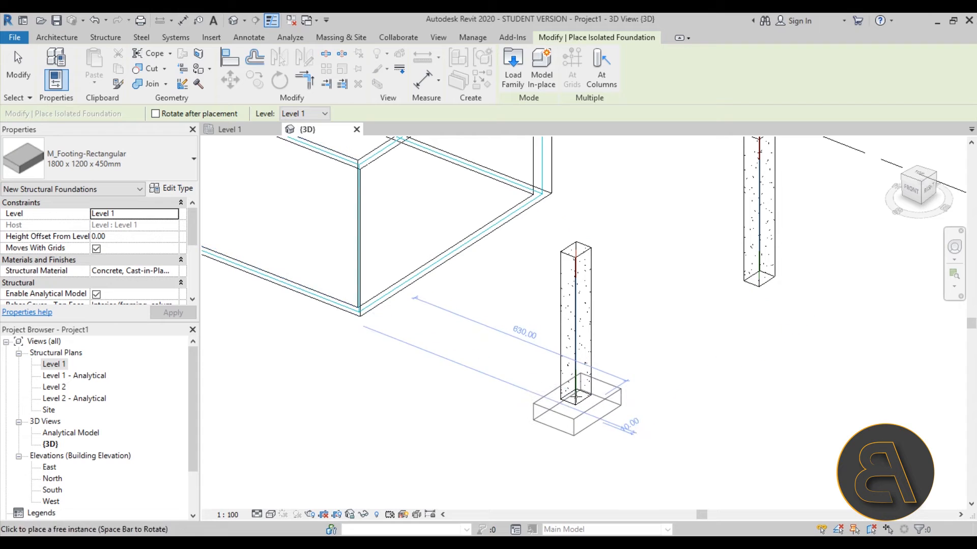
scroll(569, 401, "up", 4)
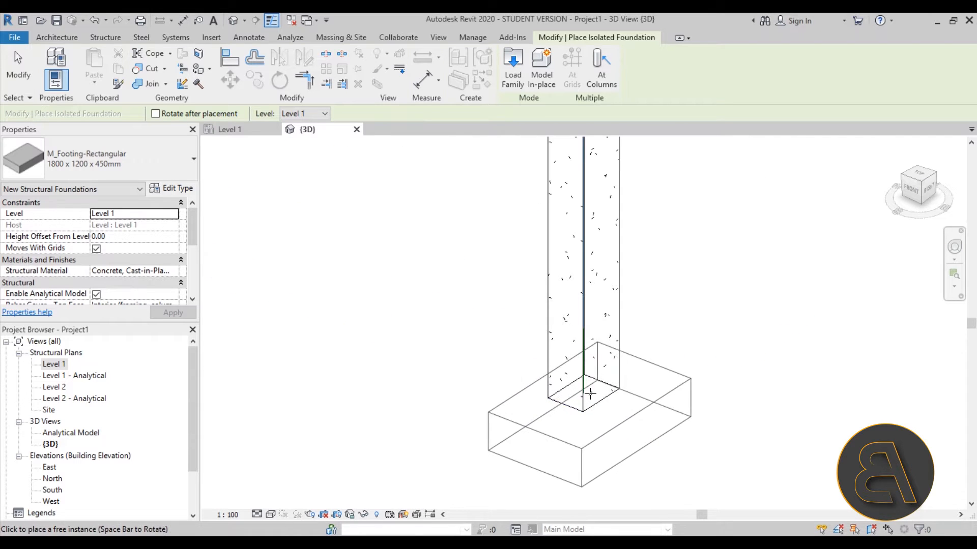
In the Level 1 structural plan, place an M_Footing-Rectangular 1800 x 1200 x 450mm isolated foundation centred on the upper column.
double_click(50, 365)
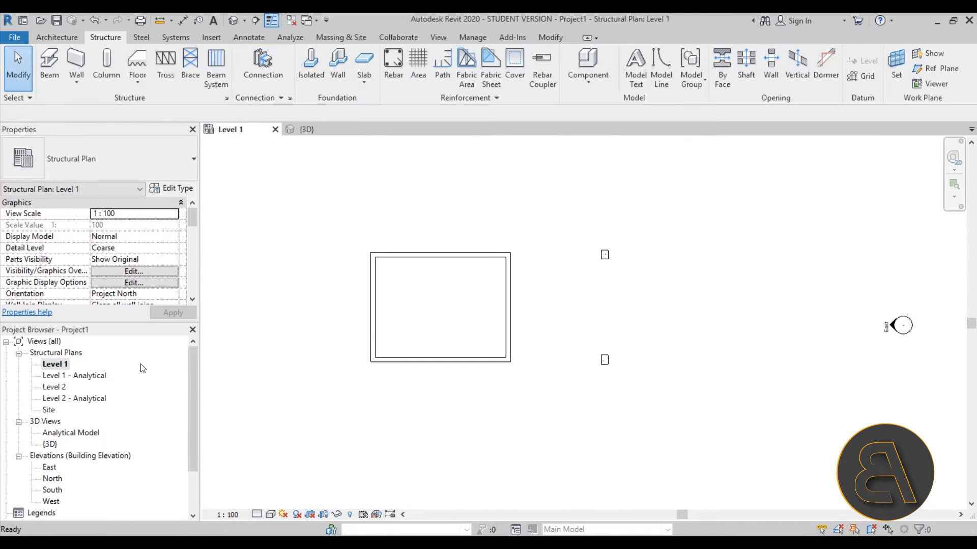
scroll(597, 313, "up", 4)
left_click(304, 74)
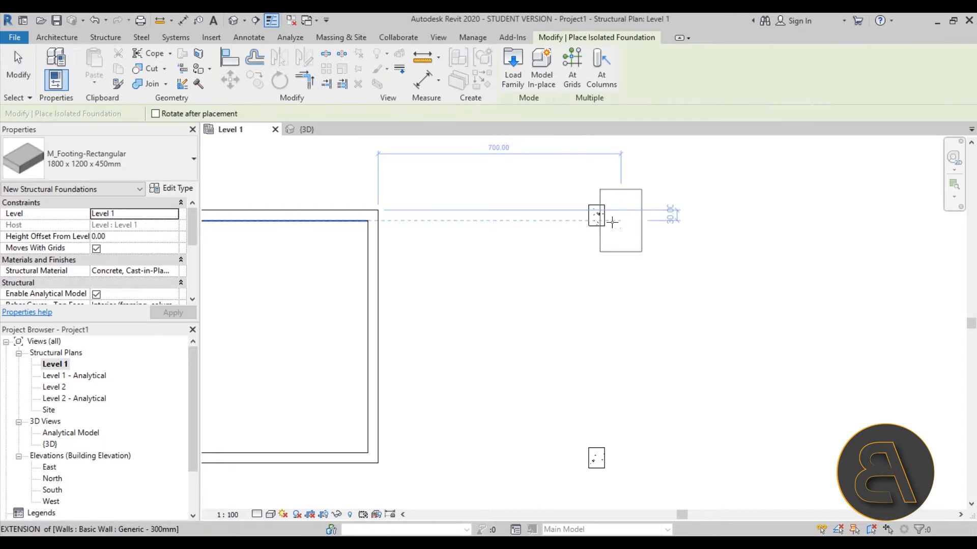
scroll(596, 215, "up", 4)
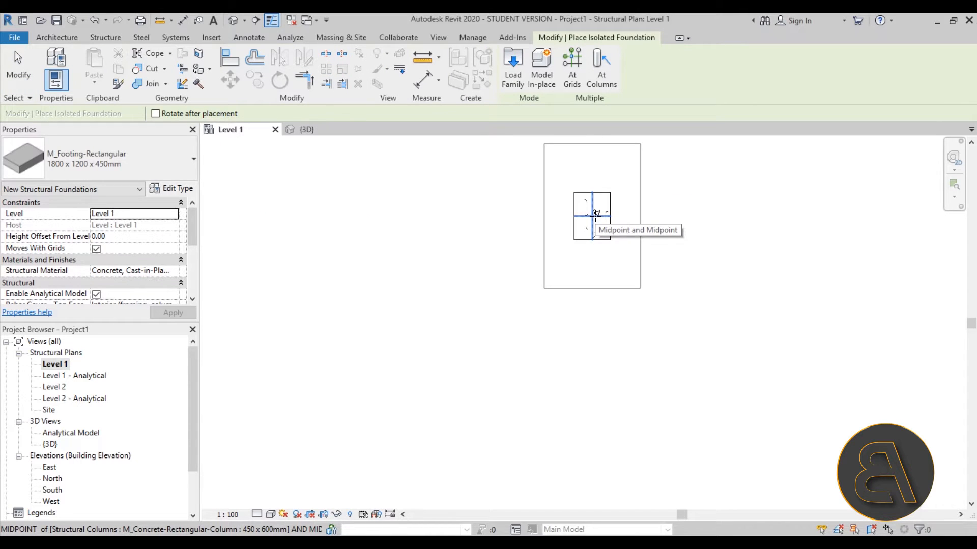
left_click(596, 215)
Place a second 1800 x 1200 x 450mm isolated footing centred on the lower column and finish placing foundations.
scroll(534, 303, "down", 3)
middle_click_drag(879, 386, 713, 224)
scroll(547, 345, "up", 3)
left_click(545, 343)
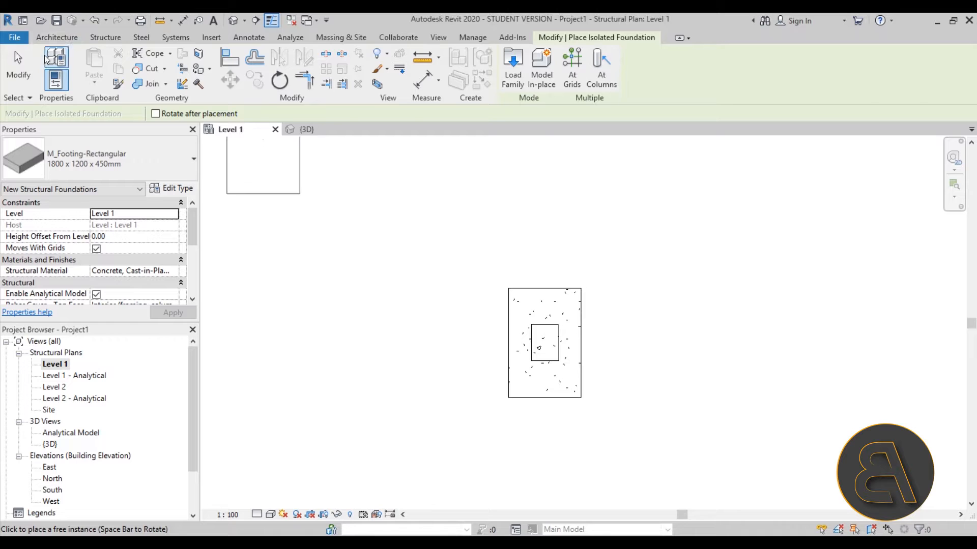
left_click(18, 64)
Switch to the 3D view and inspect the two columns with their isolated footings.
left_click(306, 129)
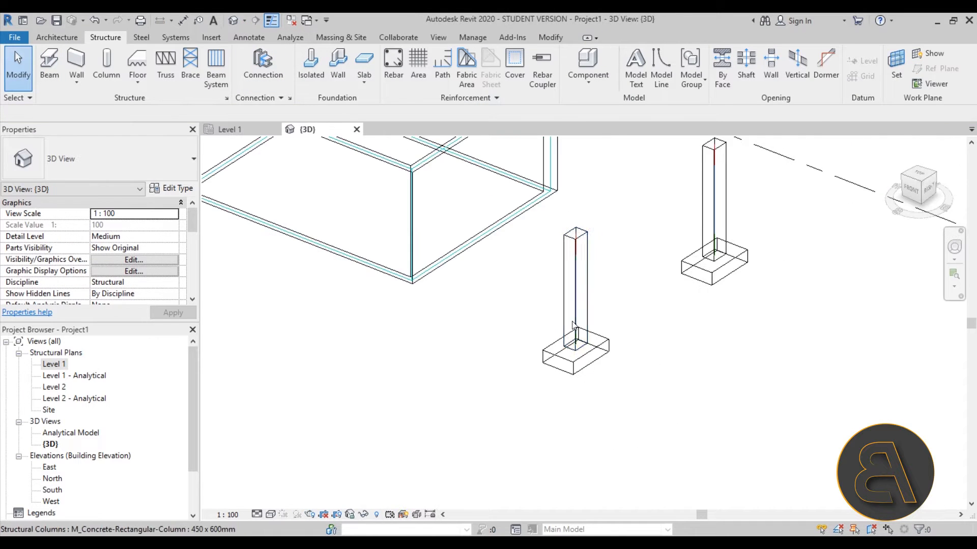
scroll(573, 325, "down", 3)
middle_click_drag(634, 361, 595, 320, "shift")
scroll(593, 317, "up", 2)
left_click(571, 331)
left_click(681, 330)
Place Bearing Footing - 900 x 300 wall foundations under the whole chain of rectangular walls.
left_click(338, 69)
left_click(145, 169)
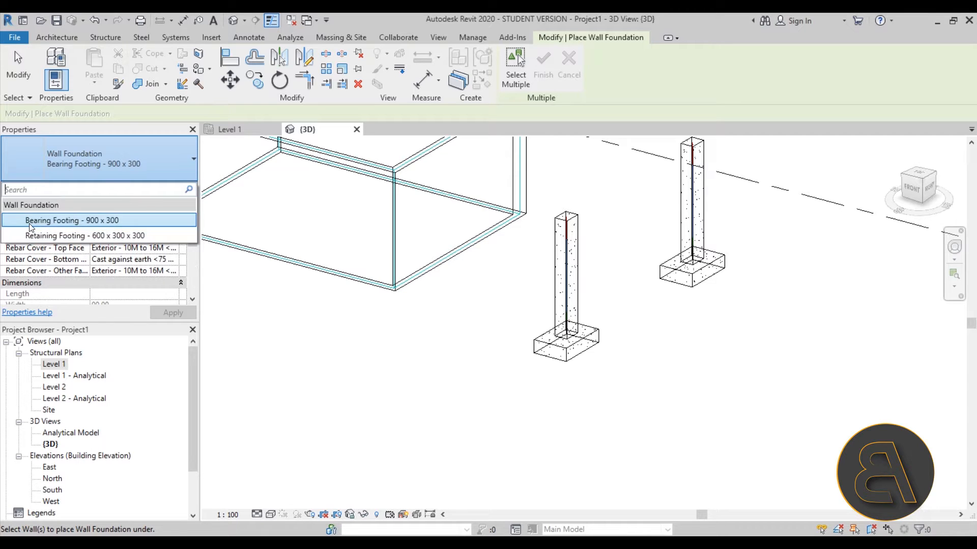
left_click(66, 221)
scroll(285, 295, "down", 5)
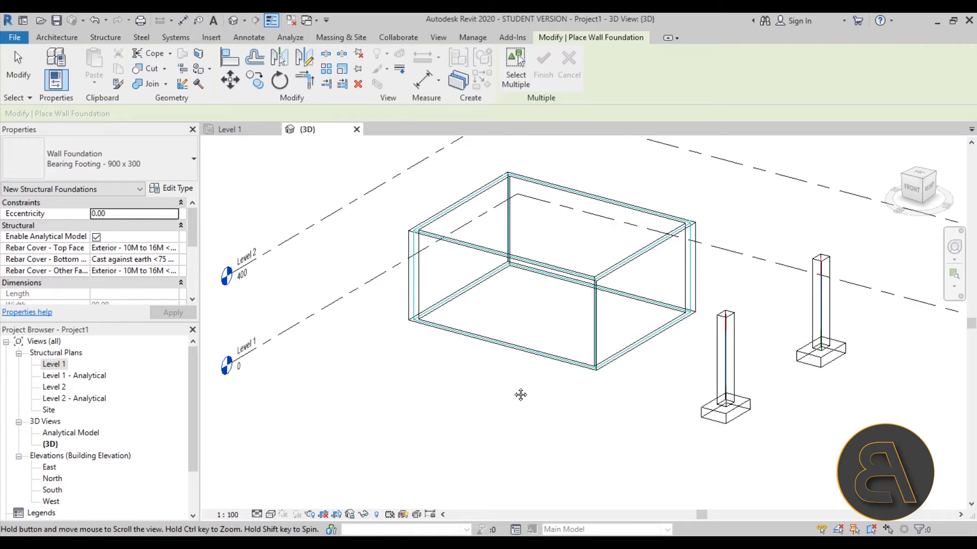
middle_click_drag(484, 389, 464, 395)
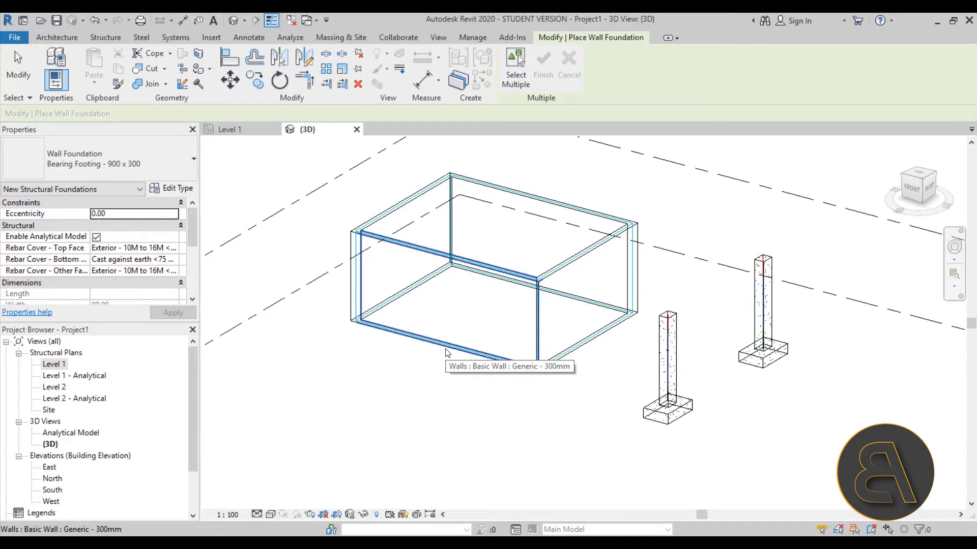
key("Tab")
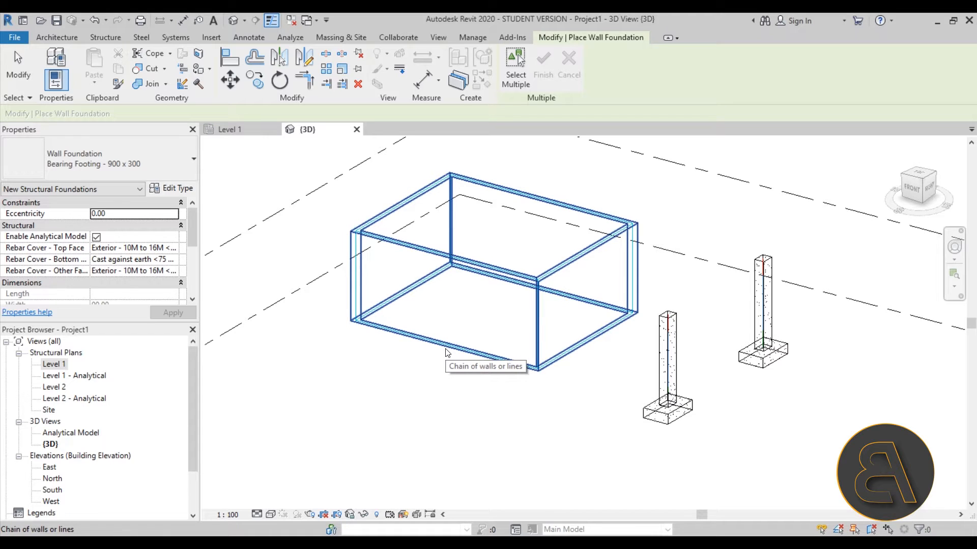
left_click(446, 352)
mouse_move(407, 409)
middle_mouse_down("shift")
mouse_move(415, 436)
mouse_move(406, 399)
middle_mouse_up("shift")
scroll(399, 382, "up", 3)
key("Escape")
key("Escape")
left_click(374, 315)
left_click(384, 351)
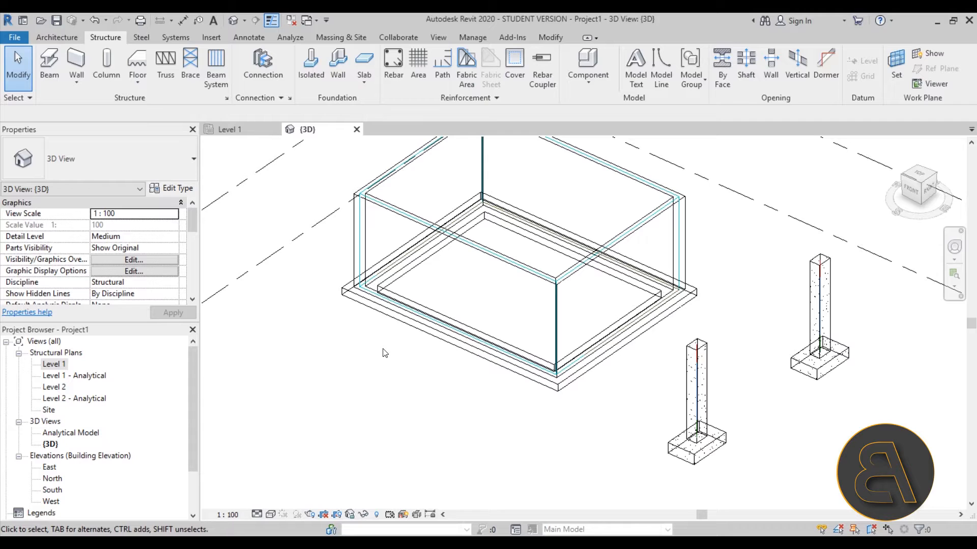
Delete all four wall foundations beneath the rectangular walls.
left_click(413, 335)
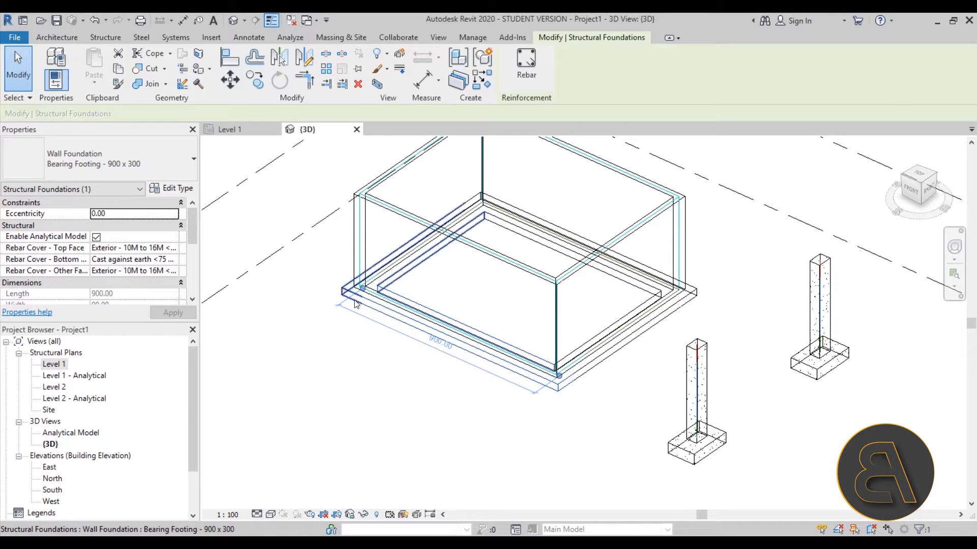
key("Delete")
left_click(597, 365)
key("Delete")
left_click(341, 298)
key("Delete")
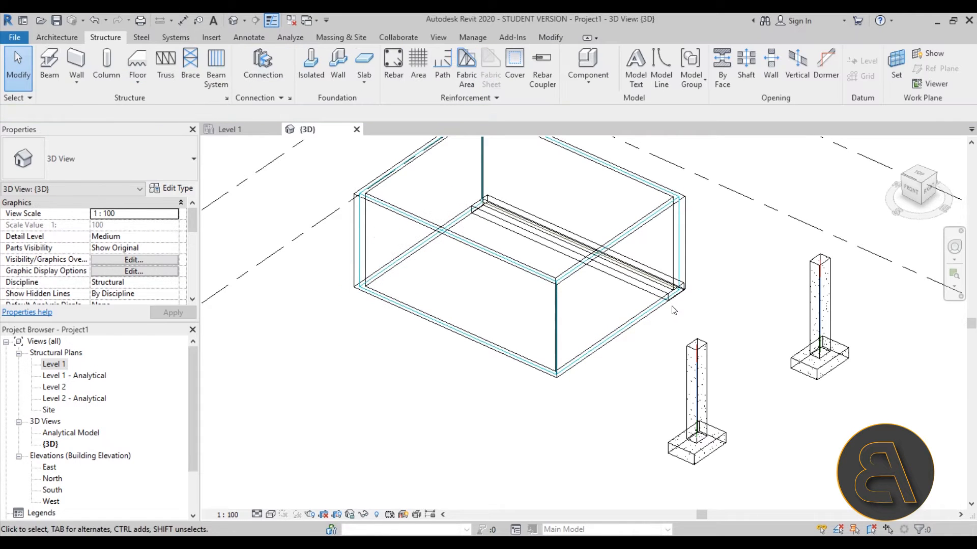
left_click(645, 291)
key("Delete")
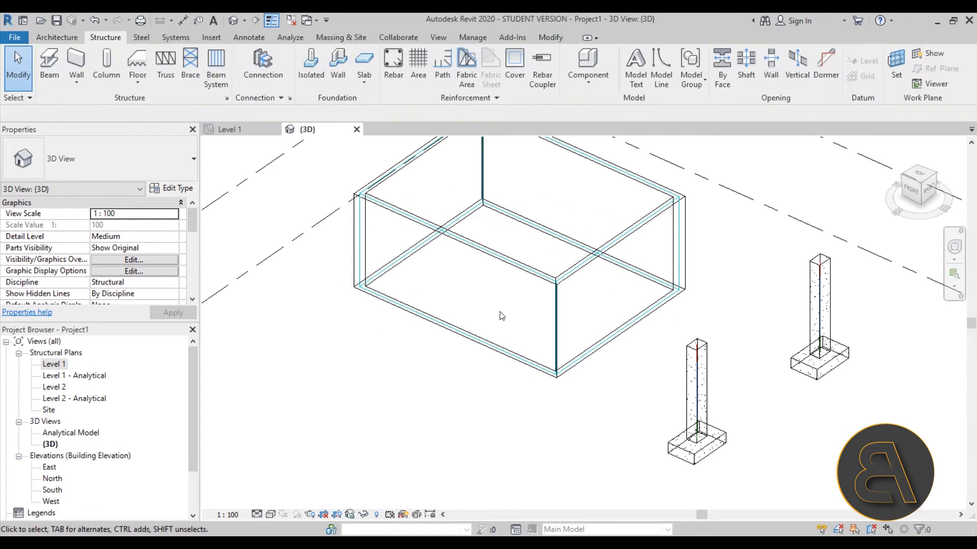
In the Level 1 plan, start a 150mm structural foundation slab and sketch its rectangular boundary along the walls' outer corners.
double_click(65, 364)
scroll(574, 334, "down", 5)
scroll(470, 292, "up", 3)
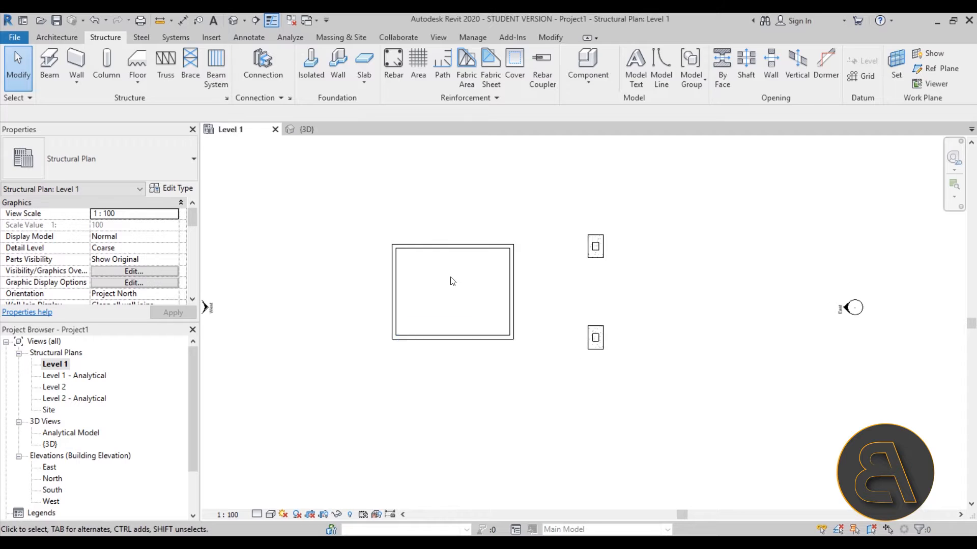
left_click(363, 83)
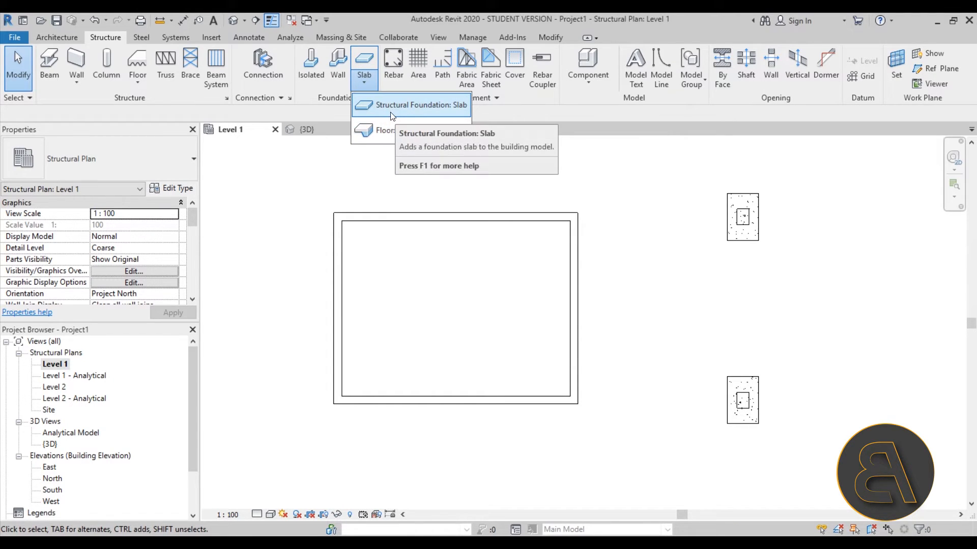
left_click(392, 115)
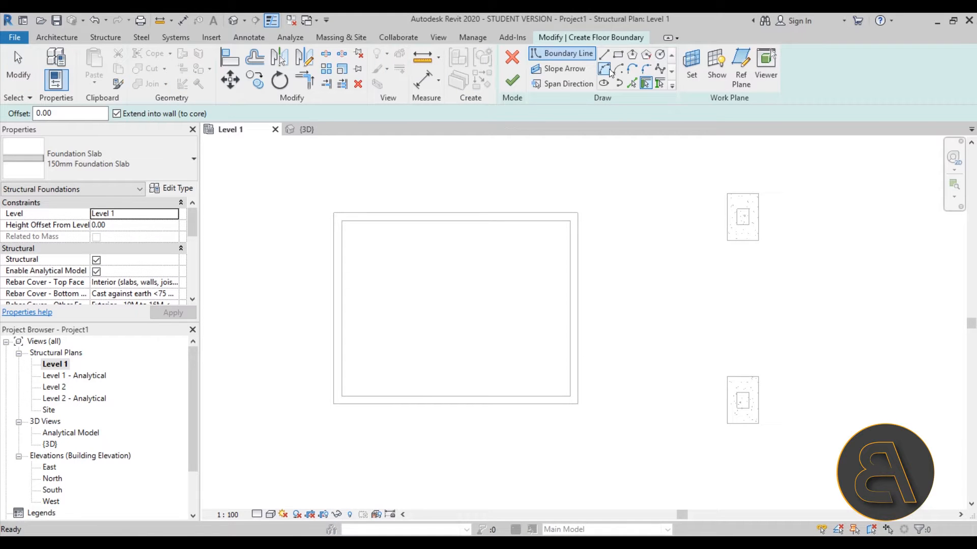
left_click(618, 55)
left_click(334, 213)
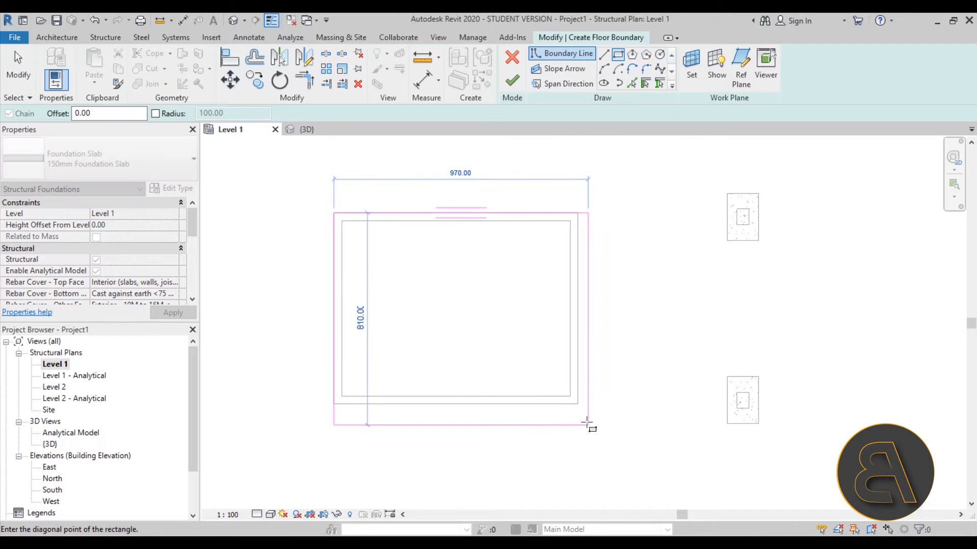
left_click(577, 404)
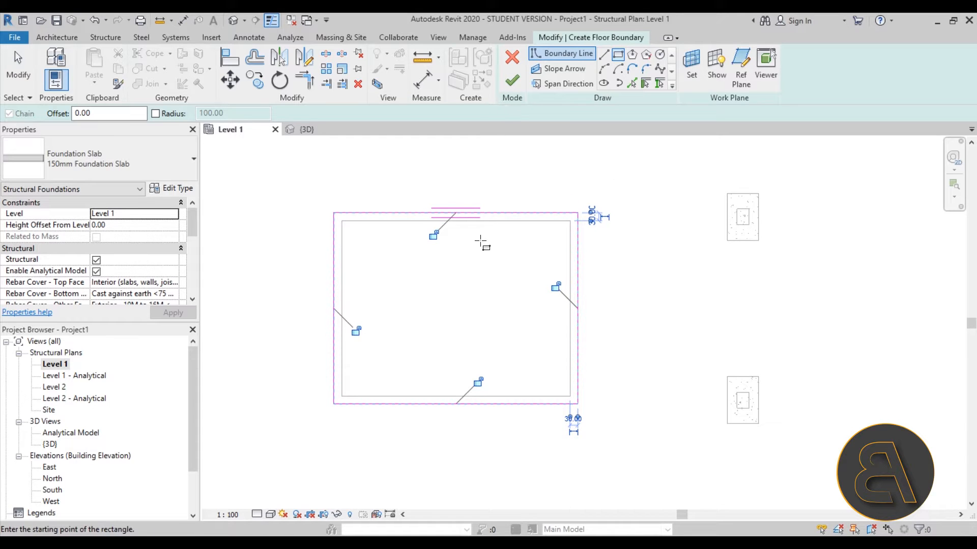
middle_click_drag(481, 243, 490, 226)
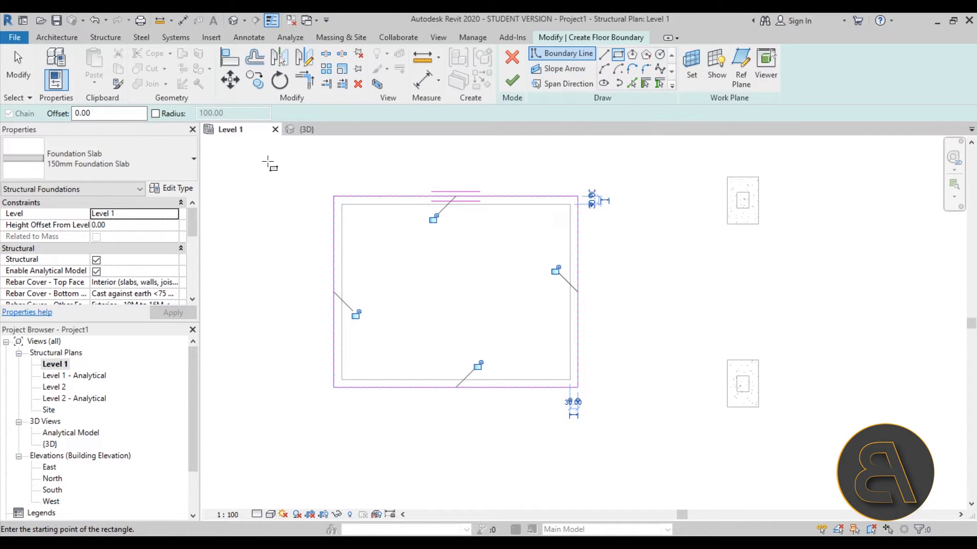
Set the slab's span direction to the right boundary edge and finish the slab sketch.
left_click(567, 70)
left_click(566, 82)
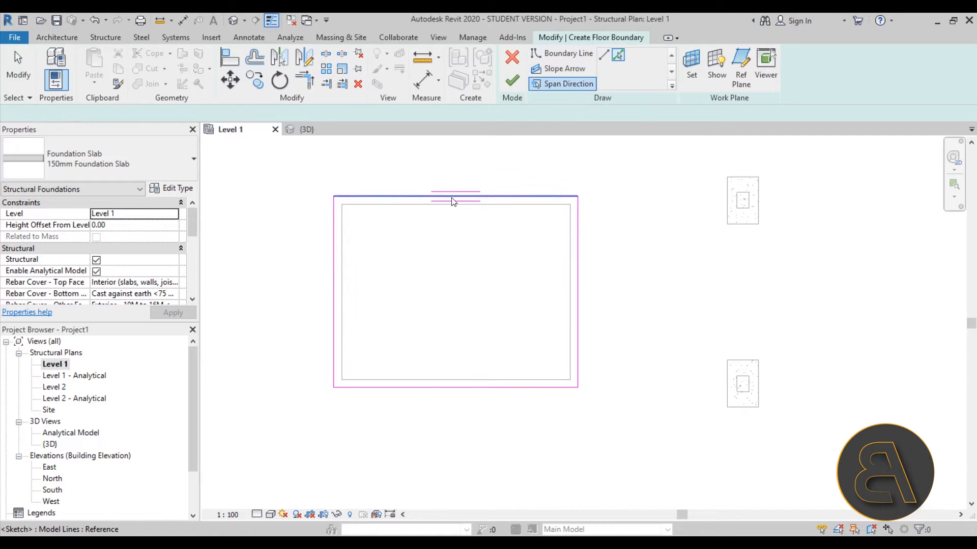
left_click(619, 55)
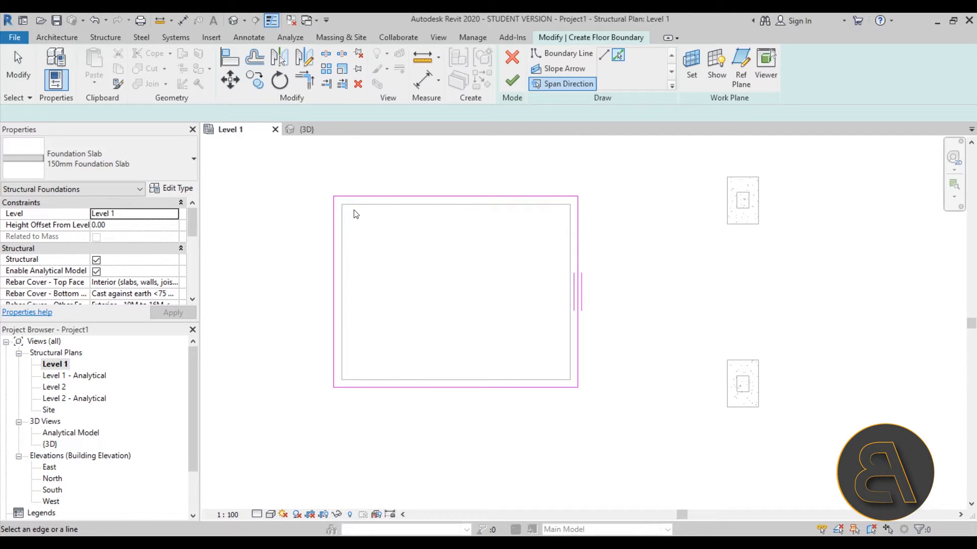
left_click(513, 82)
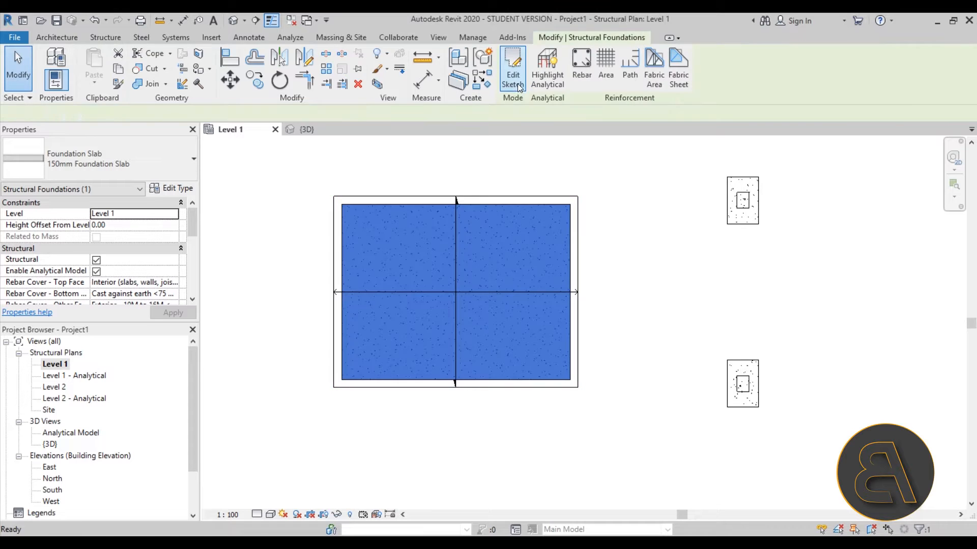
left_click(655, 290)
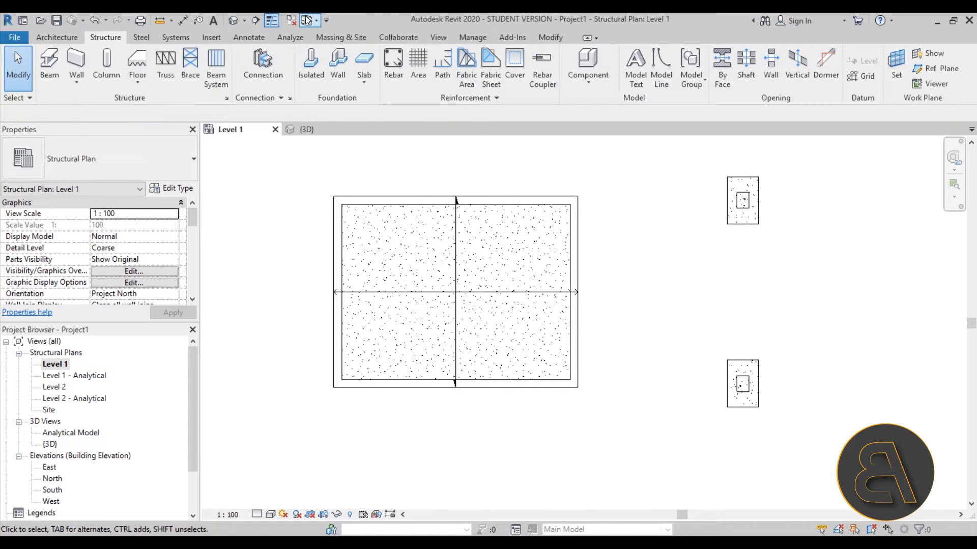
Open the 3D view and inspect the foundation slab's edge at the wall corner.
left_click(233, 20)
middle_click_drag(450, 385, 432, 331, "shift")
scroll(418, 314, "up", 5)
left_click(416, 284)
scroll(346, 250, "up", 6)
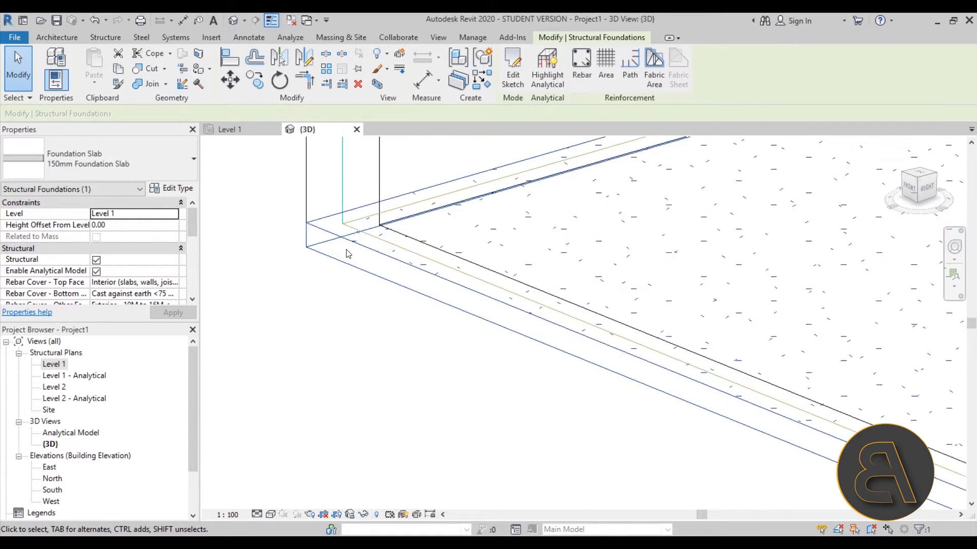
scroll(314, 331, "down", 7)
scroll(361, 300, "up", 5)
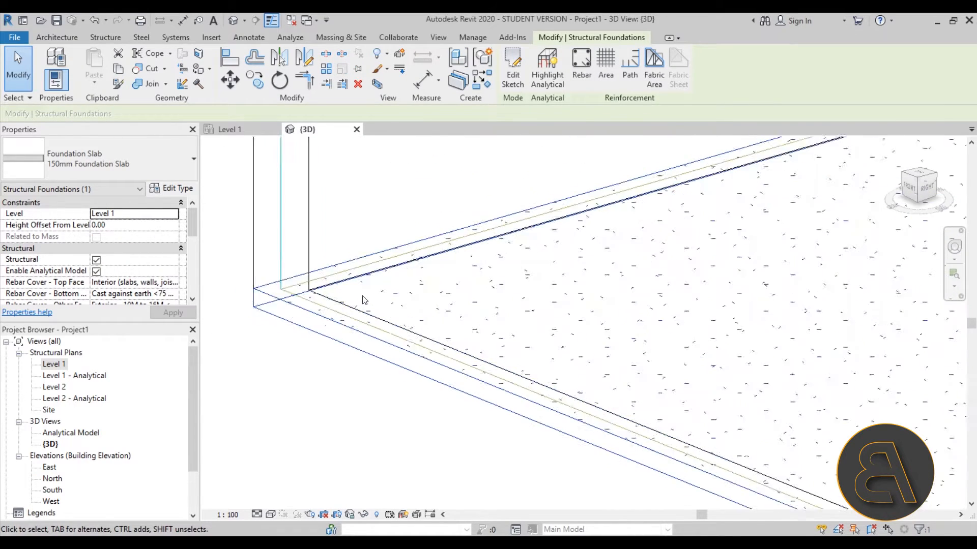
Turn off thin line display and examine how the walls meet the foundation slab at the corner.
left_click(272, 22)
left_click(365, 252)
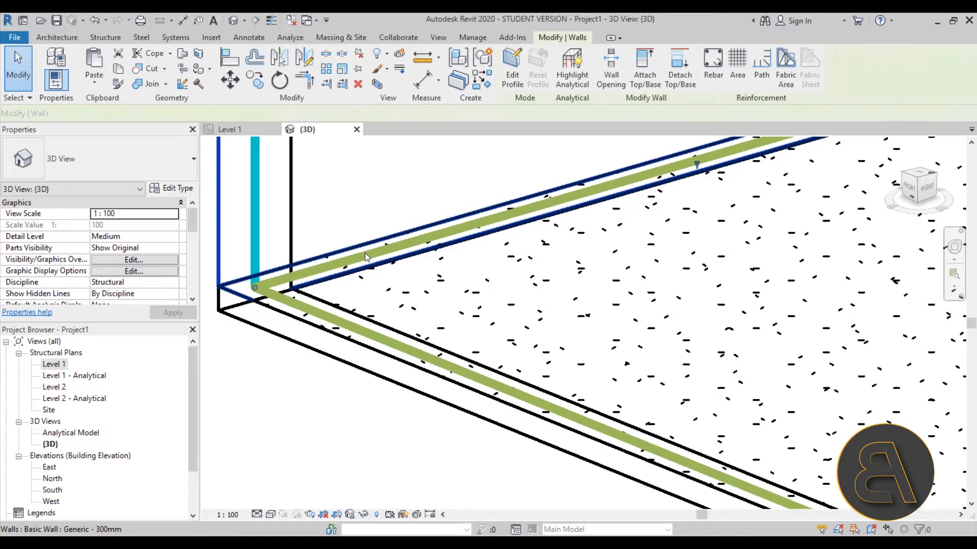
scroll(333, 290, "down", 5)
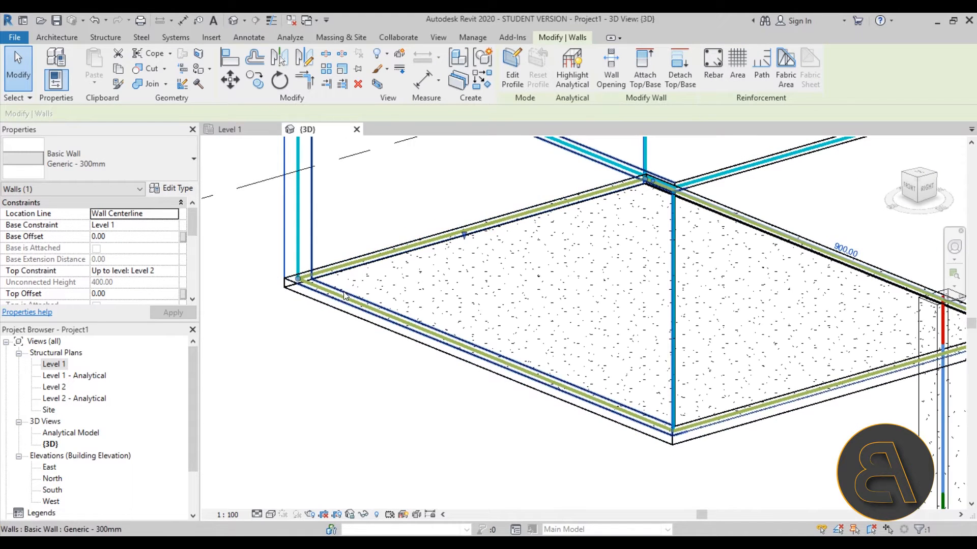
scroll(330, 301, "up", 4)
scroll(330, 301, "up", 1)
scroll(330, 301, "down", 2)
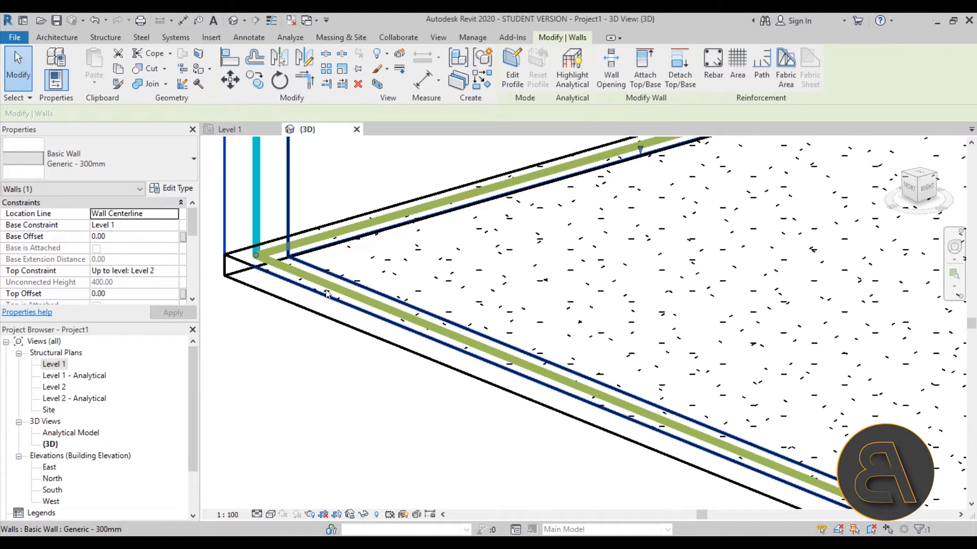
scroll(345, 313, "down", 2)
middle_click_drag(367, 321, 353, 321)
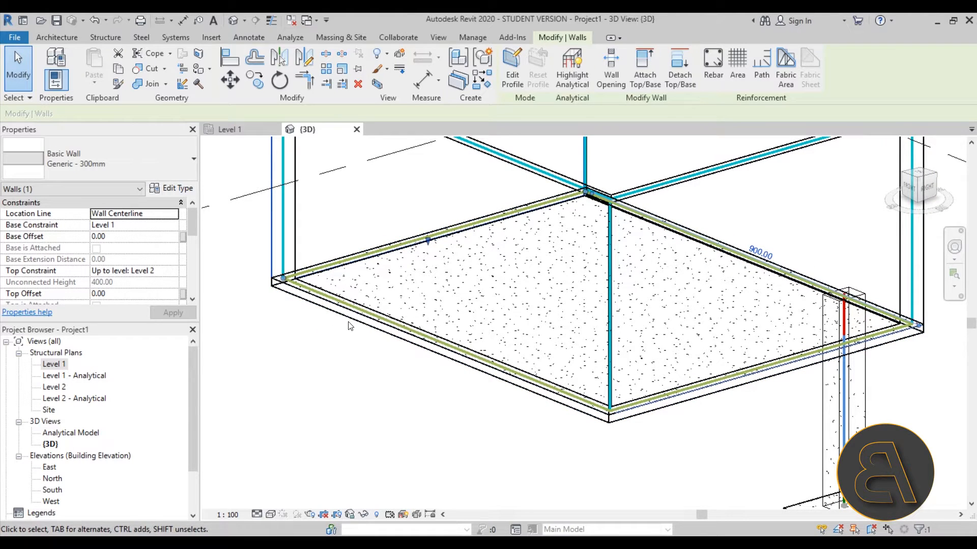
Select the foundation slab and review its structural and rebar cover properties.
left_click(326, 319)
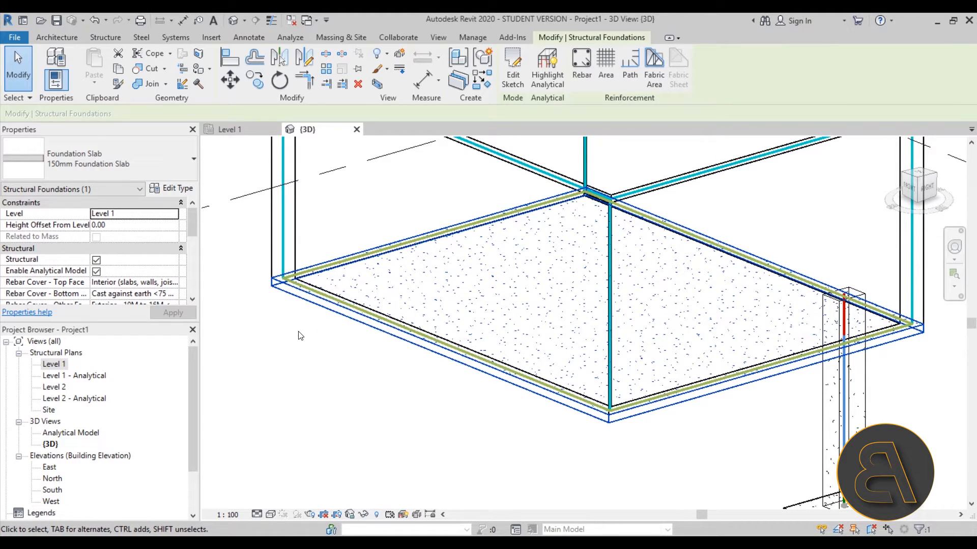
scroll(122, 260, "down", 4)
scroll(124, 262, "up", 2)
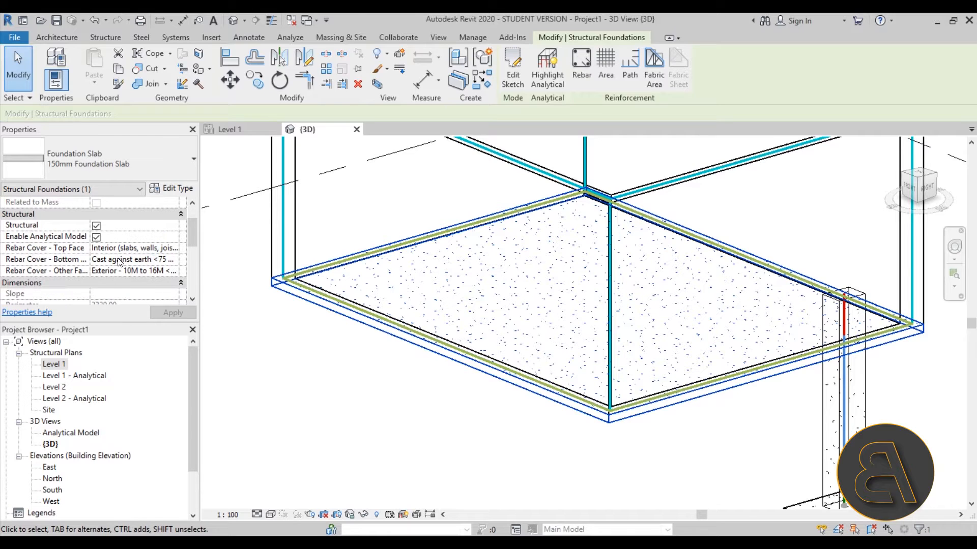
Review the foundation slab's dimension properties, including slope, perimeter, area, volume and elevations.
scroll(125, 251, "down", 1)
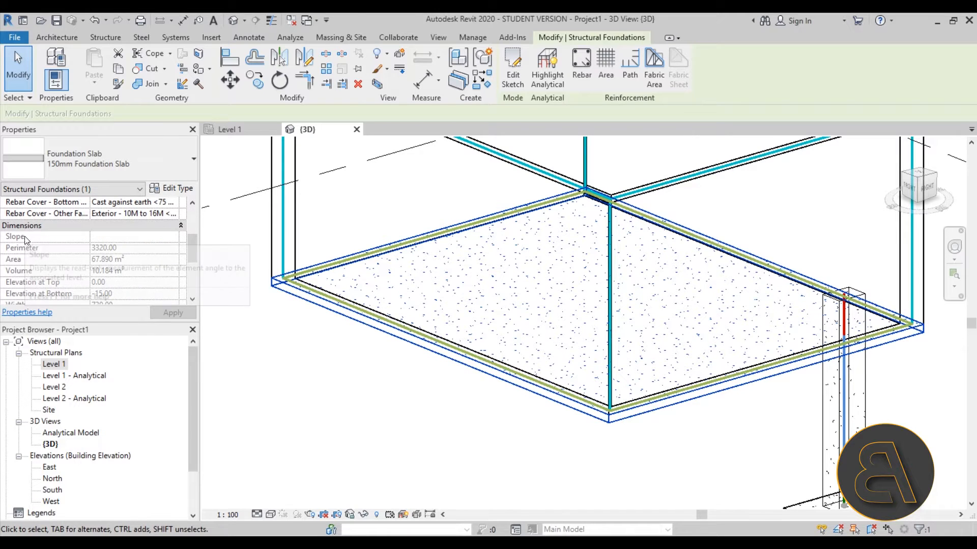
scroll(126, 265, "down", 1)
scroll(125, 289, "up", 5)
scroll(387, 330, "down", 3)
scroll(514, 398, "up", 2)
Select the isolated footing under the front column and review its constraint, material, rebar cover and elevation properties.
left_click(572, 402)
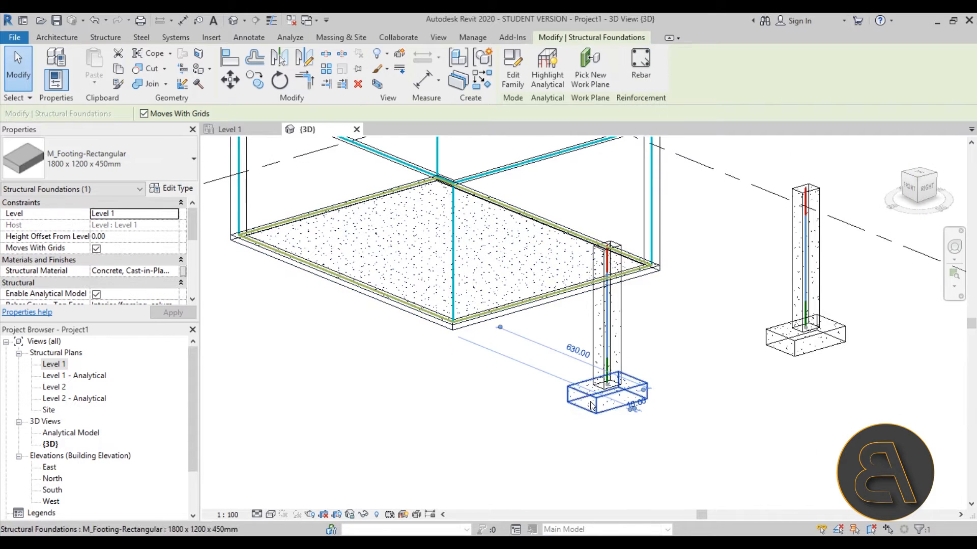
scroll(117, 236, "down", 2)
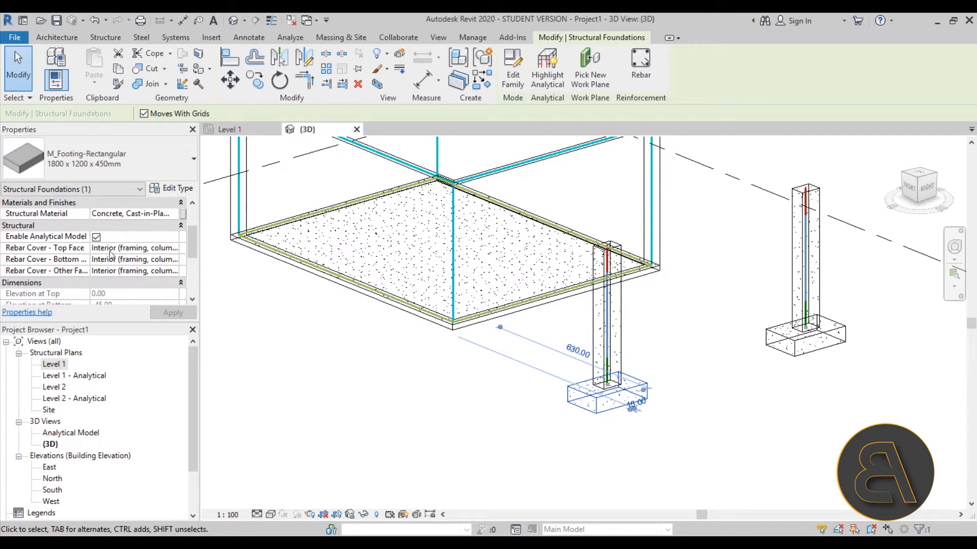
scroll(115, 252, "down", 4)
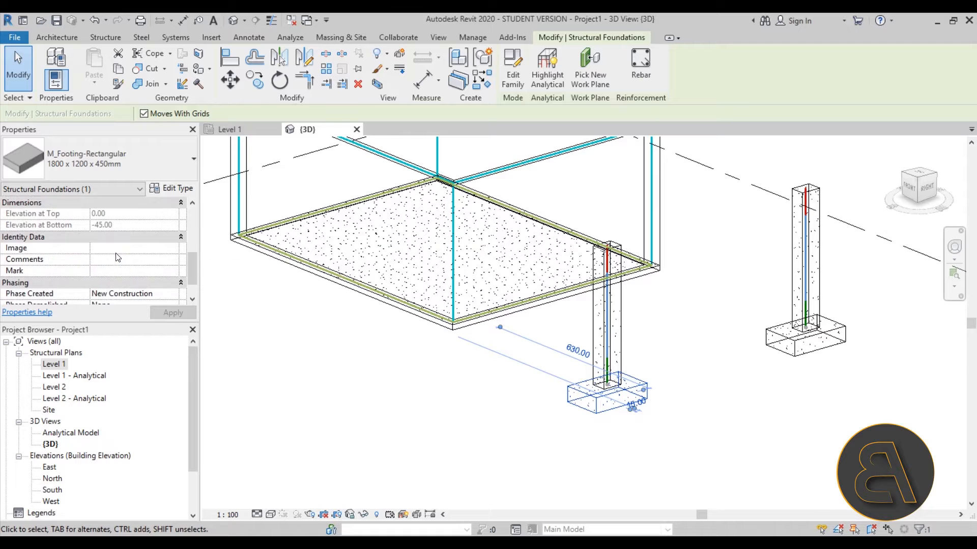
scroll(115, 252, "up", 6)
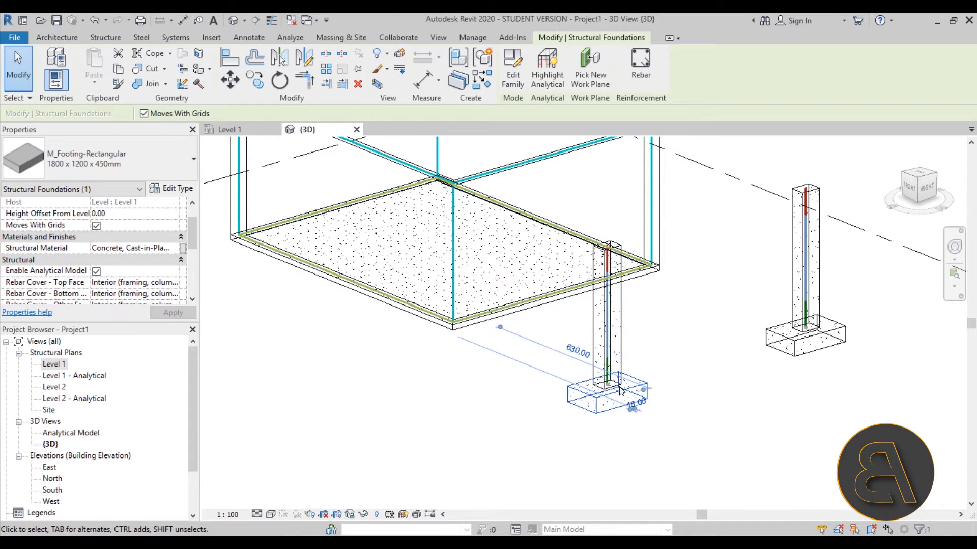
Turn the selected footing's analytical model off and back on to examine its node at the column base.
scroll(629, 411, "up", 6)
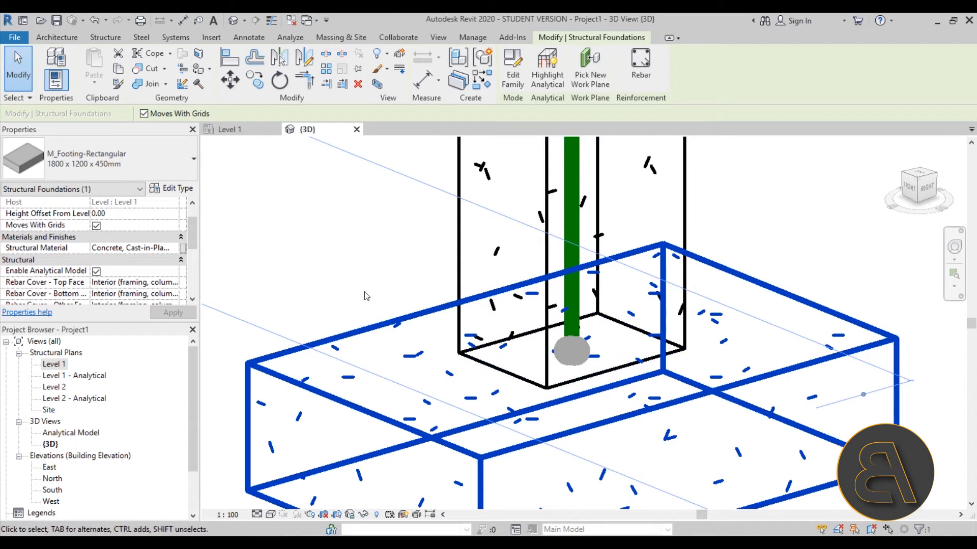
left_click(351, 307)
left_click(370, 326)
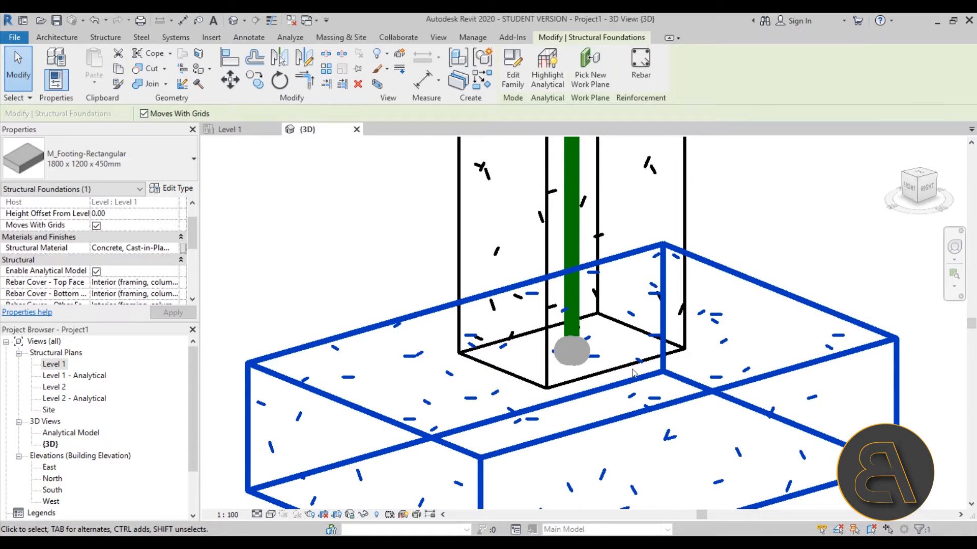
scroll(590, 351, "up", 4)
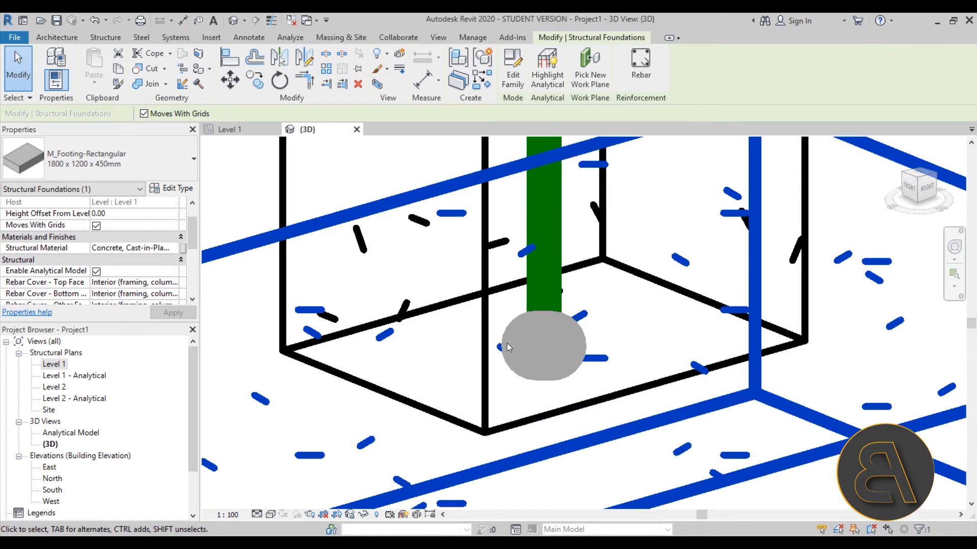
left_click(96, 271)
left_click(180, 314)
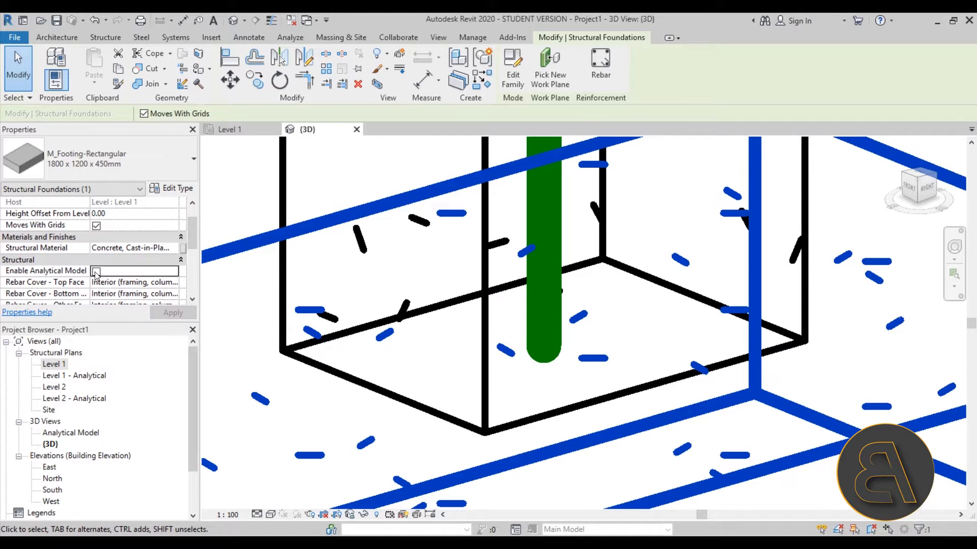
left_click(184, 311)
scroll(478, 259, "down", 5)
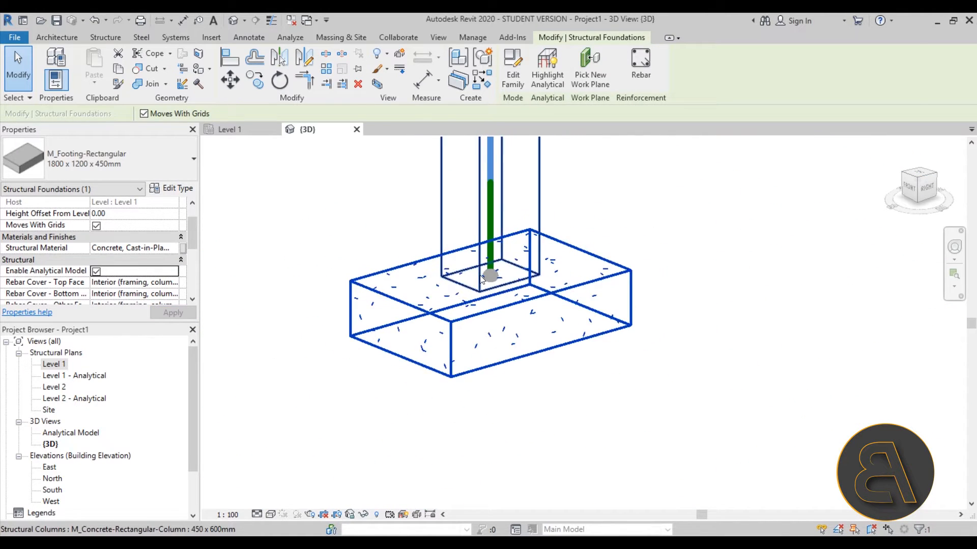
Deselect the footing and add a Slab Edge along the front and right edges of the foundation slab.
left_click(299, 245)
scroll(299, 244, "down", 6)
middle_click_drag(302, 245, 555, 378)
scroll(514, 373, "down", 1)
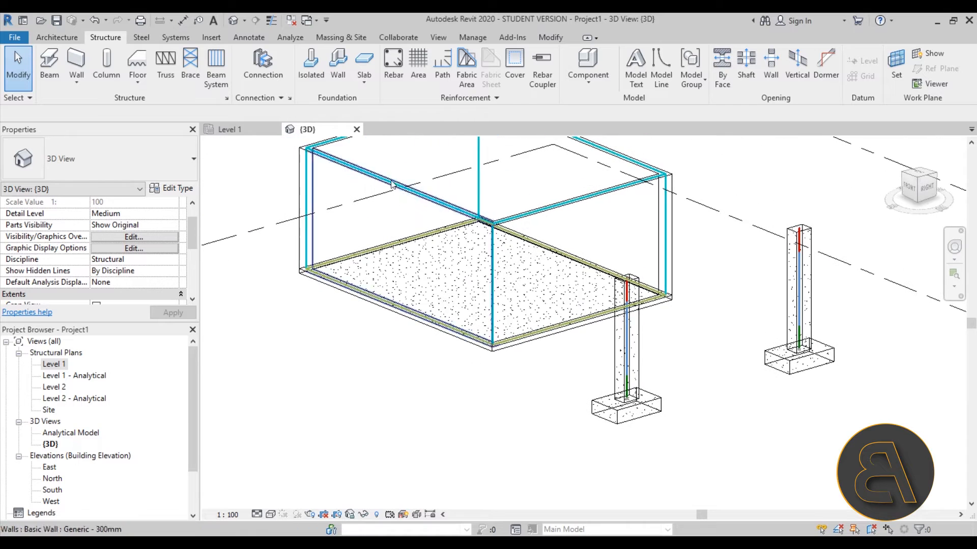
left_click(359, 83)
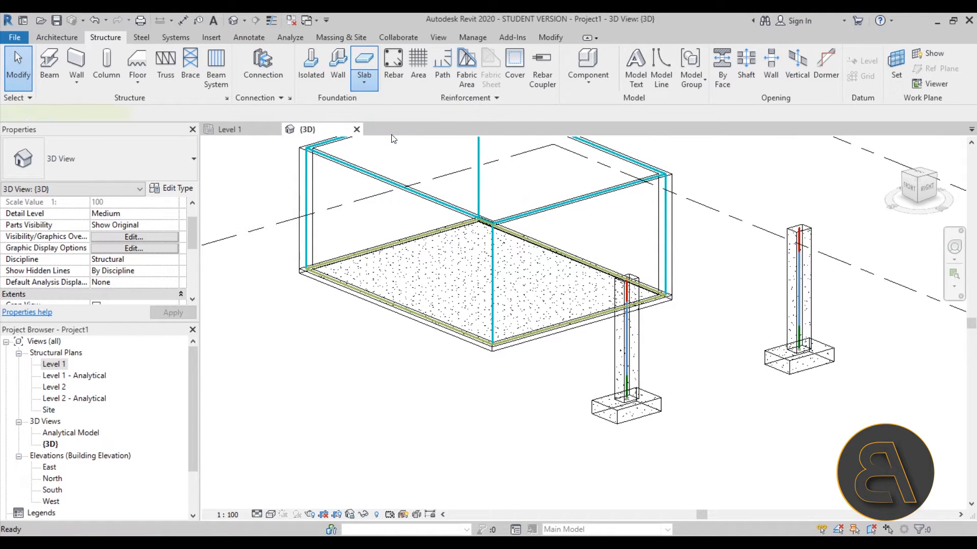
left_click(392, 132)
scroll(367, 331, "up", 4)
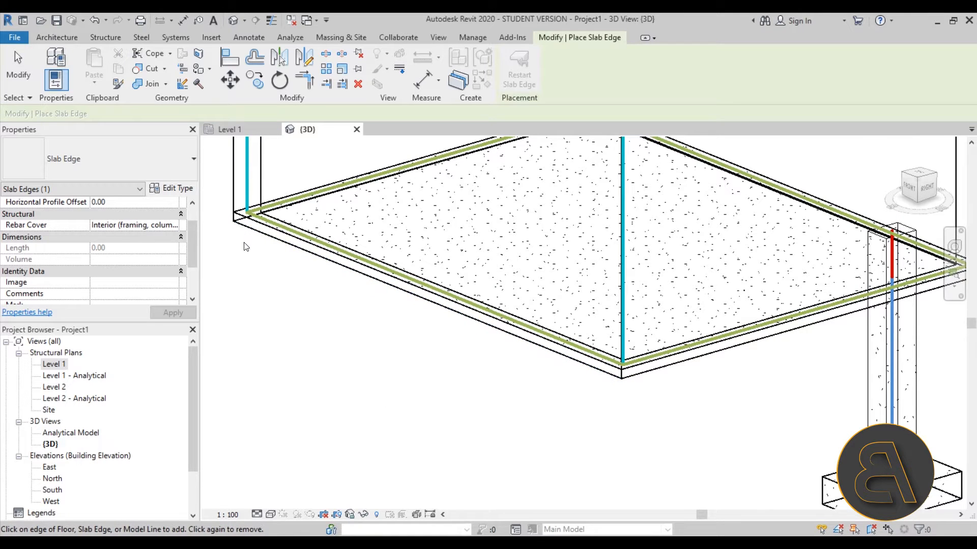
left_click(374, 280)
left_click(691, 362)
Add the slab edge along the remaining two sides of the foundation slab and end the placement.
scroll(770, 375, "down", 3)
middle_click_drag(772, 375, 570, 283, "shift")
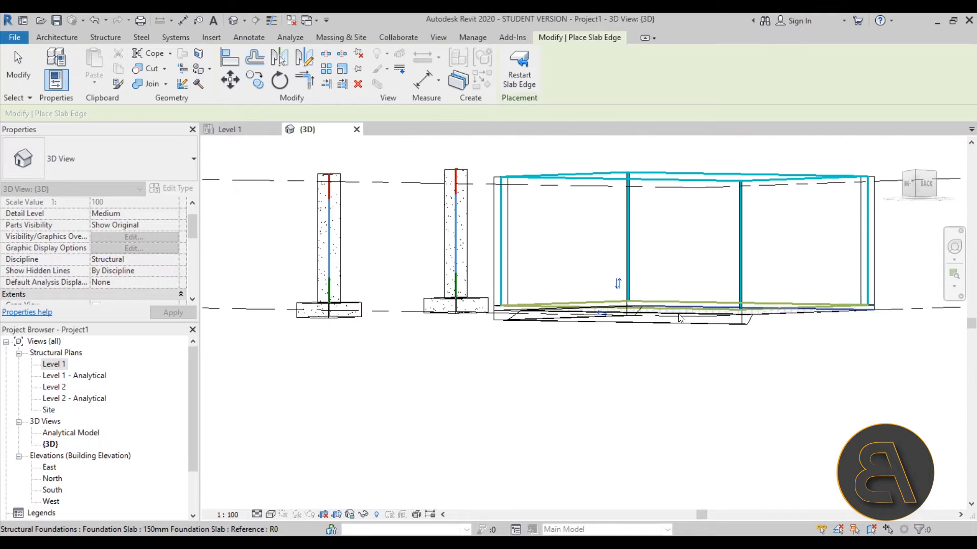
middle_click_drag(750, 337, 767, 394, "shift")
left_click(714, 315)
middle_click_drag(473, 308, 595, 323, "shift")
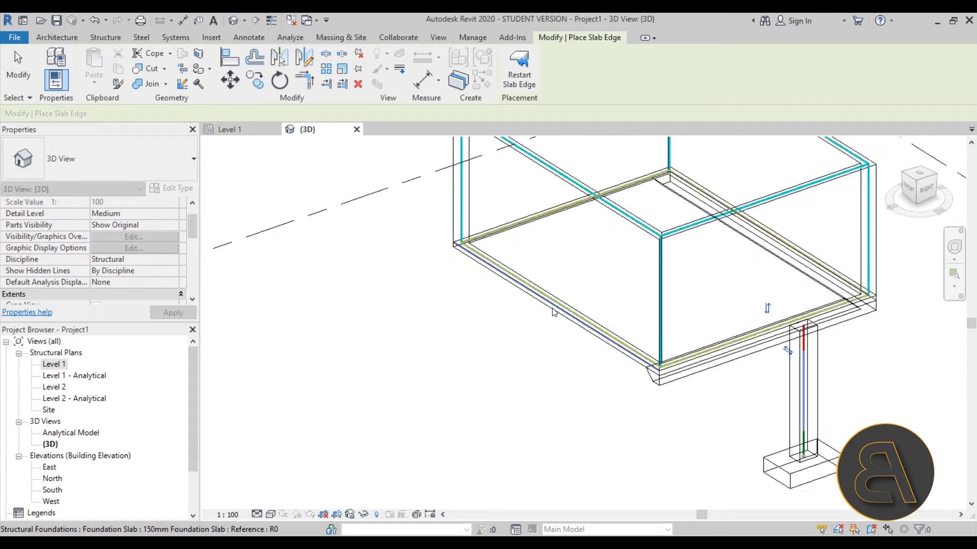
scroll(553, 312, "up", 2)
middle_click_drag(518, 323, 480, 337, "shift")
left_click(478, 337)
left_click(25, 77)
Set the 3D view's visual style to Realistic and inspect the walls and slab edges from different angles.
middle_click_drag(305, 214, 377, 267, "shift")
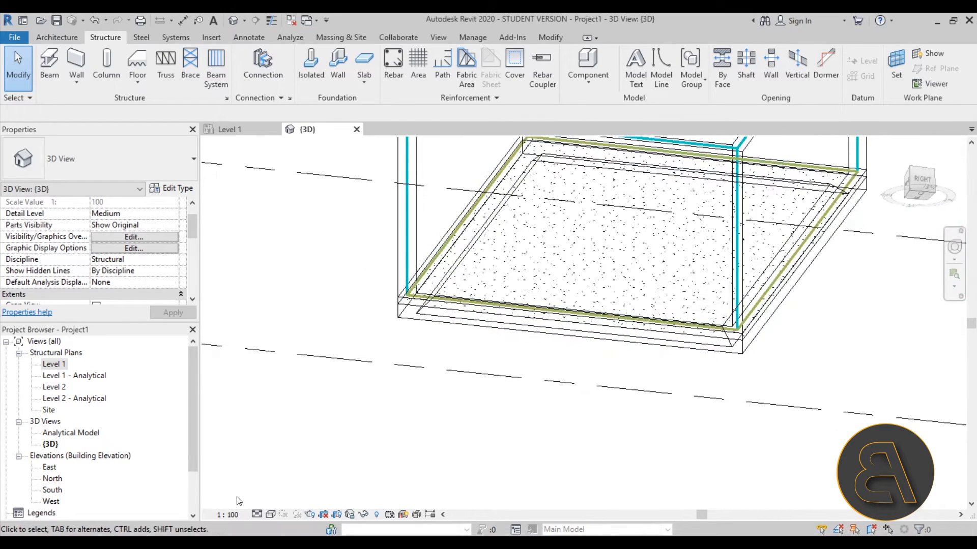
left_click(272, 514)
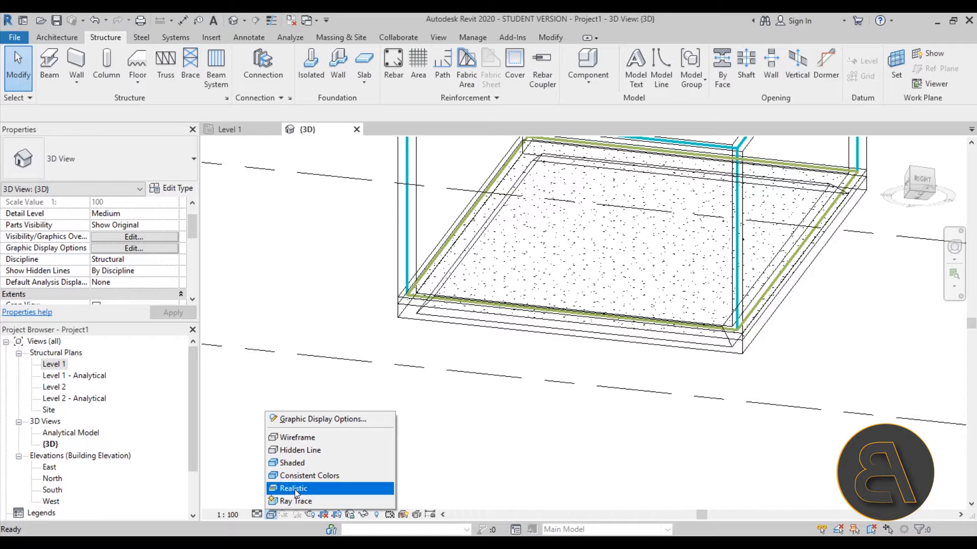
left_click(295, 490)
mouse_move(549, 407)
middle_mouse_down("shift")
mouse_move(478, 411)
mouse_move(453, 218)
mouse_move(593, 148)
mouse_move(722, 185)
mouse_move(537, 367)
mouse_move(534, 158)
mouse_move(485, 430)
mouse_move(416, 285)
middle_mouse_up("shift")
middle_click_drag(508, 356, 403, 436, "shift")
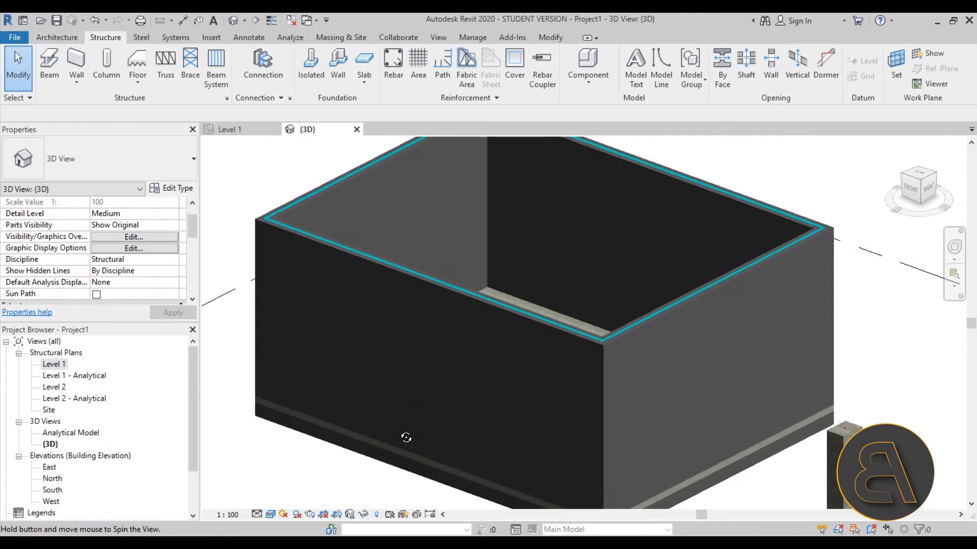
View the whole model in the Shaded visual style and return the 3D view to Wireframe.
left_click(271, 514)
left_click(290, 462)
scroll(533, 353, "down", 4)
left_click(268, 514)
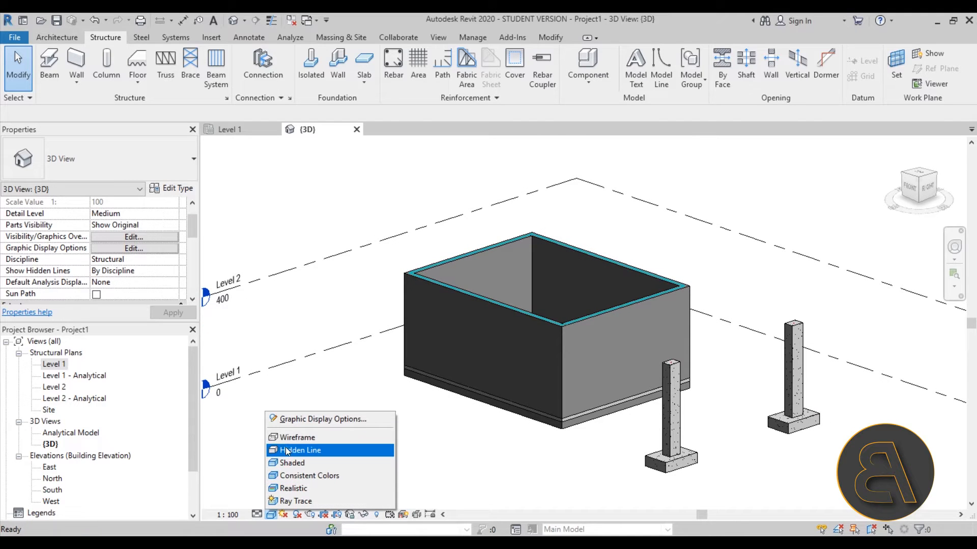
left_click(294, 436)
middle_click_drag(591, 452, 499, 432, "shift")
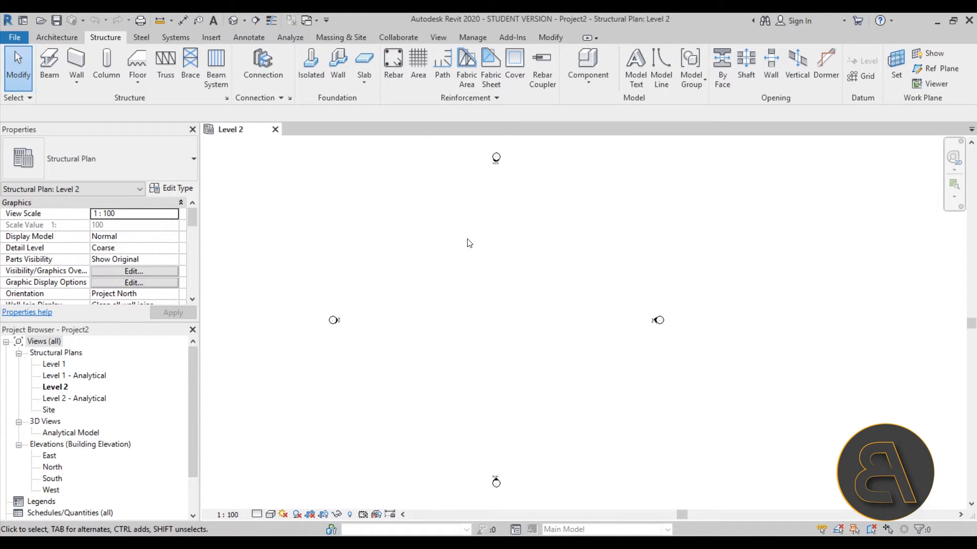
left_click(107, 79)
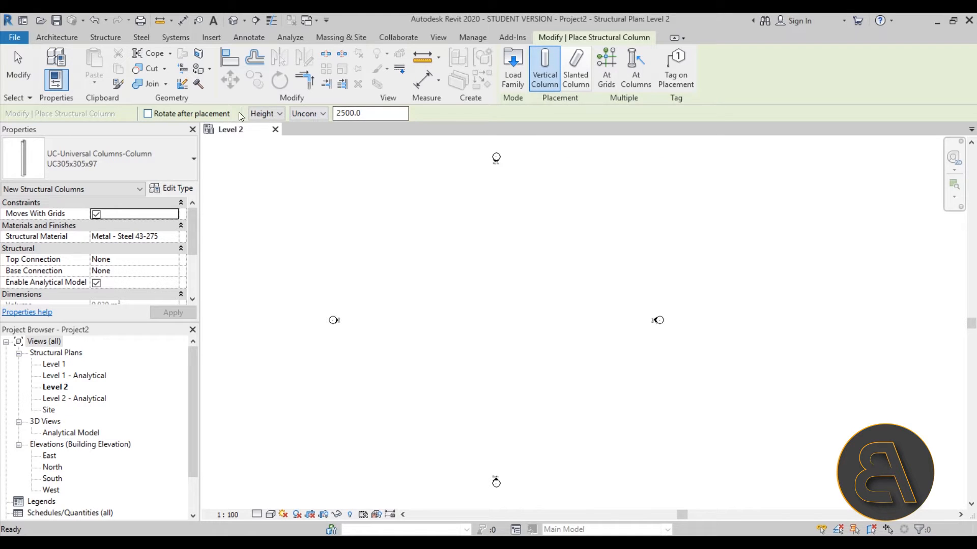
left_click(265, 113)
left_click(304, 115)
left_click(306, 114)
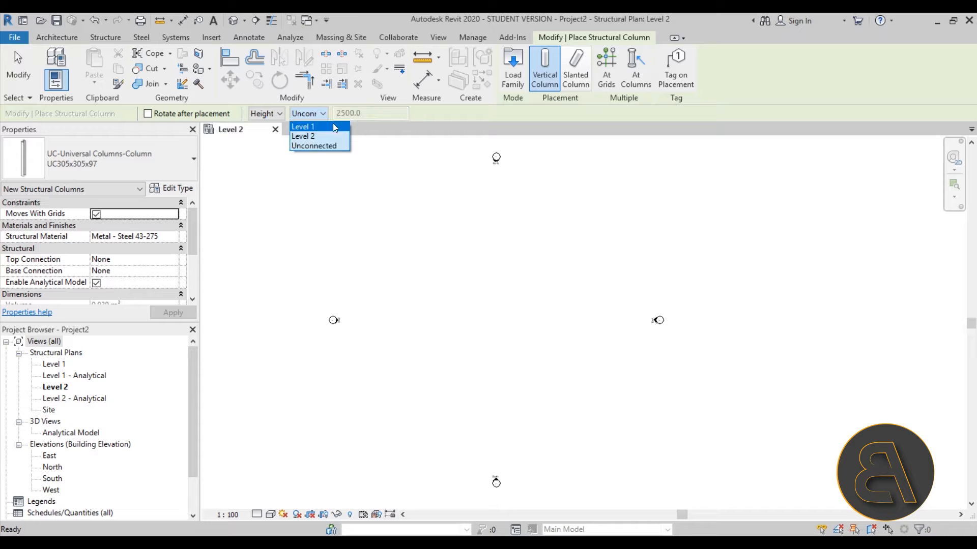
left_click(310, 126)
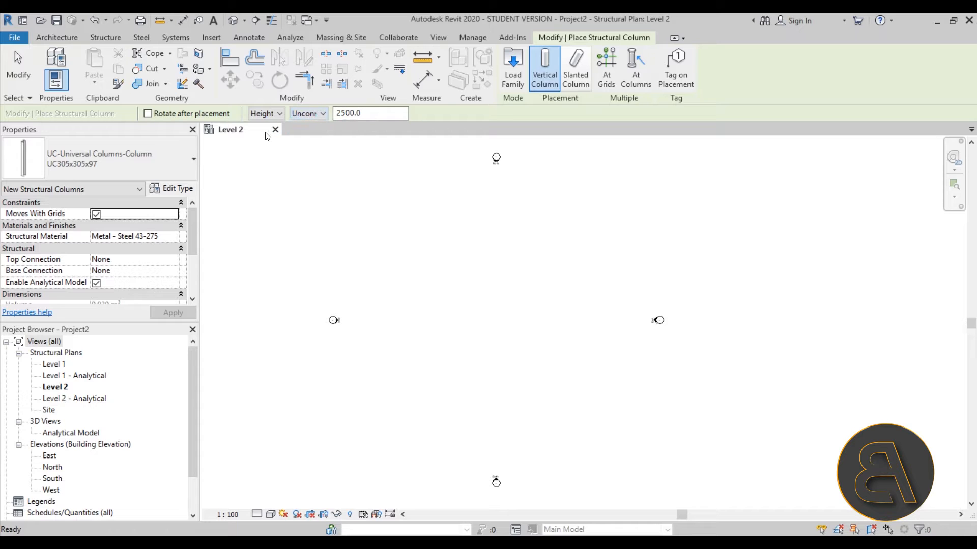
In the Level 1 plan, place one 450 x 600mm M_Concrete-Rectangular-Column with its height up to Level 2.
double_click(55, 365)
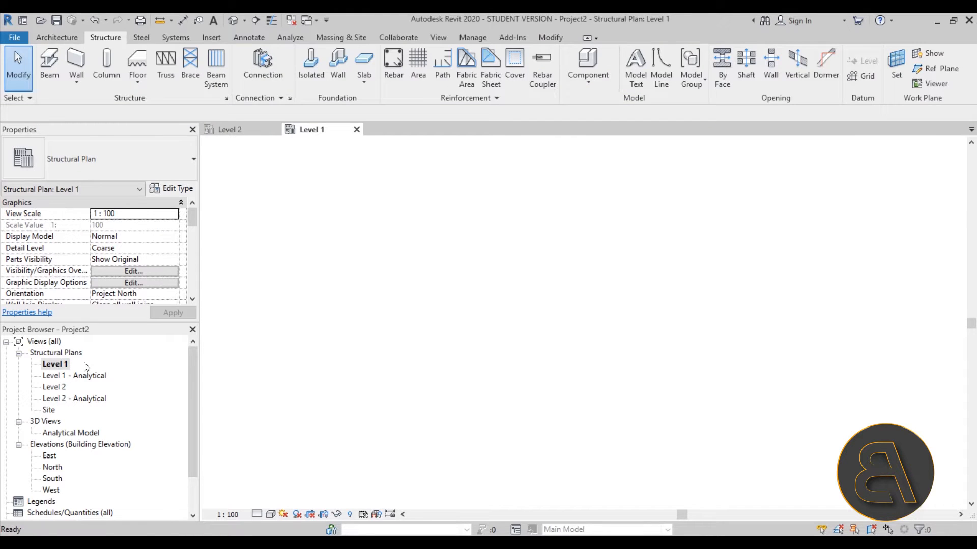
left_click(108, 66)
left_click(266, 114)
left_click(301, 116)
left_click(308, 114)
left_click(316, 136)
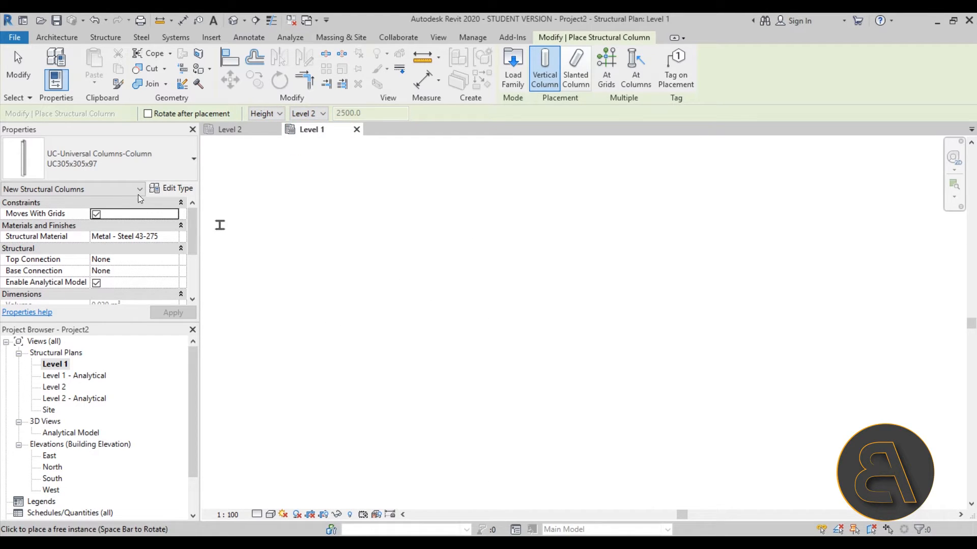
left_click(93, 157)
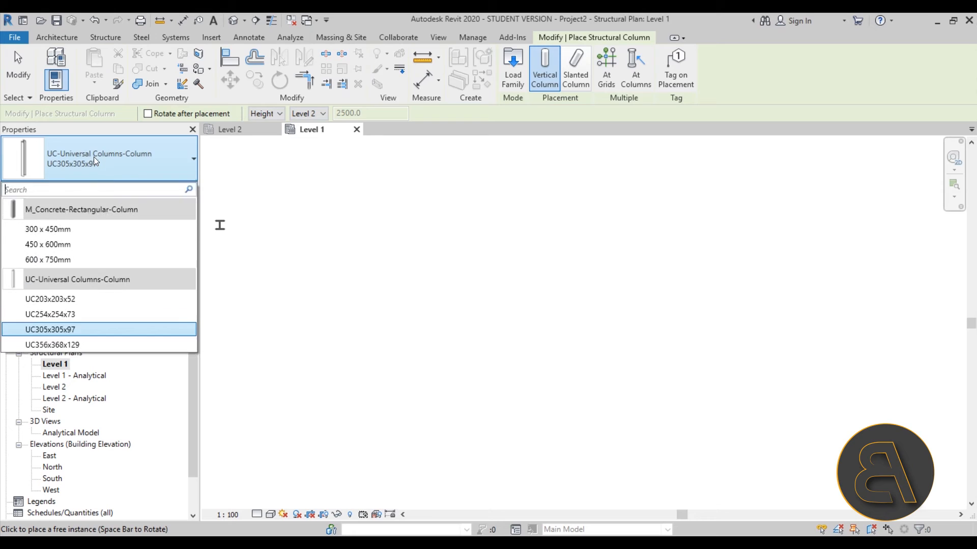
left_click(78, 245)
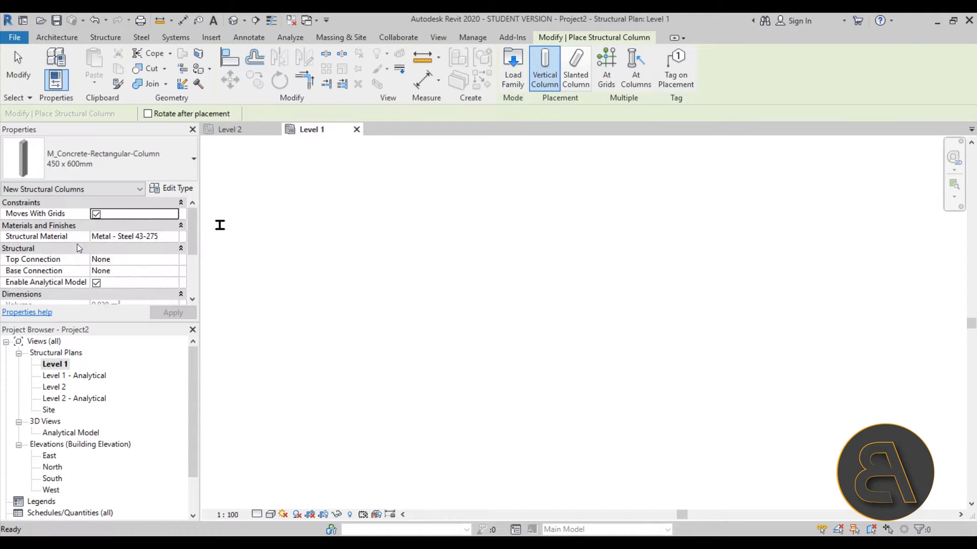
left_click(427, 273)
left_click(23, 76)
scroll(438, 272, "up", 10)
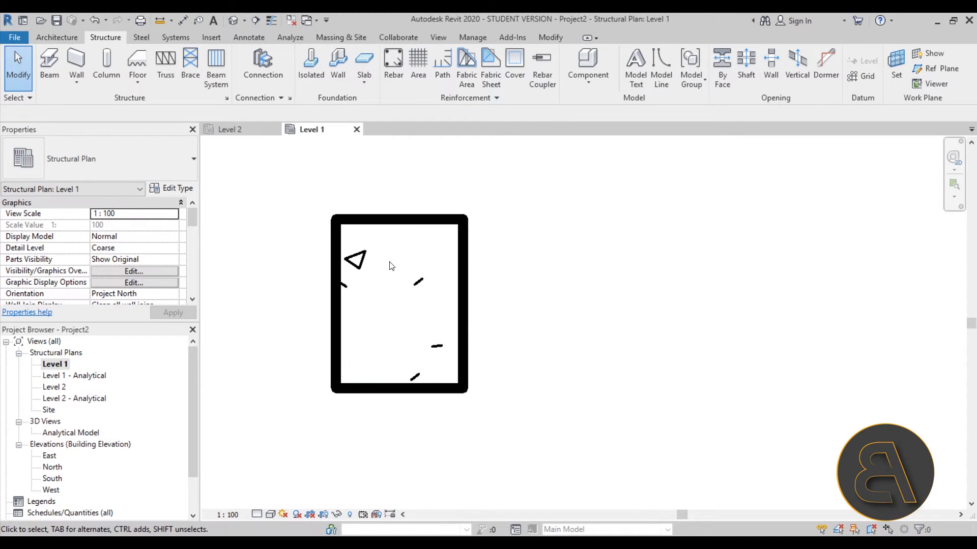
scroll(392, 266, "up", 1)
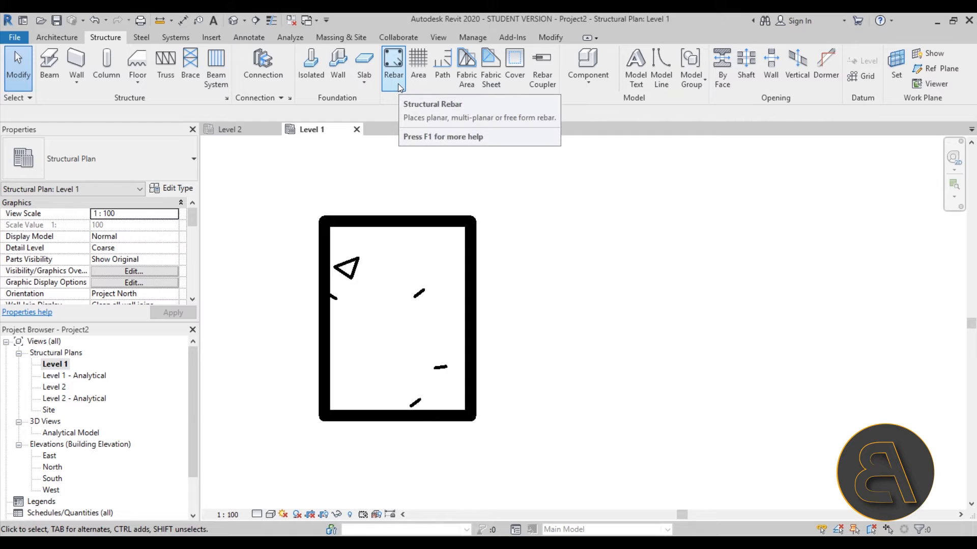
Start the rebar Cover tool, view the rebar cover settings and leave the tool.
left_click(515, 76)
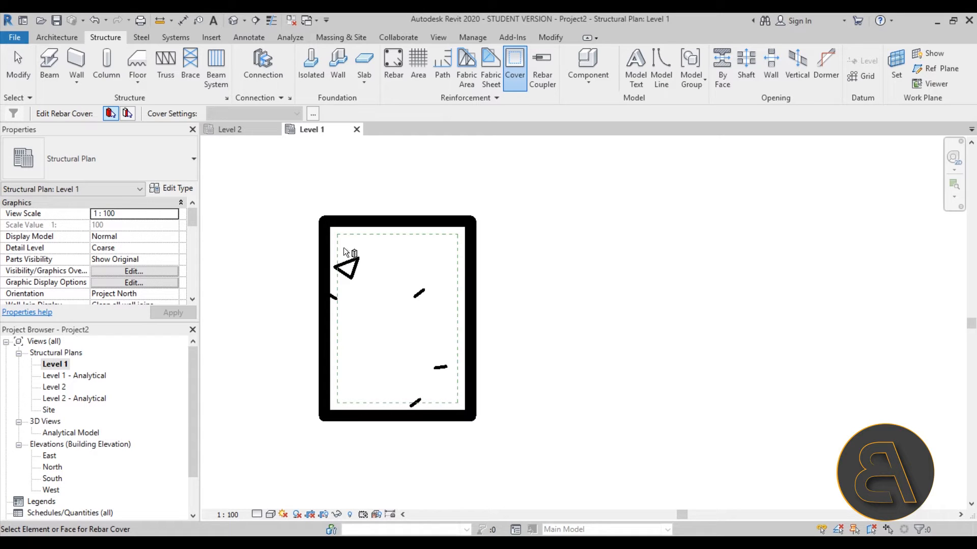
left_click(312, 114)
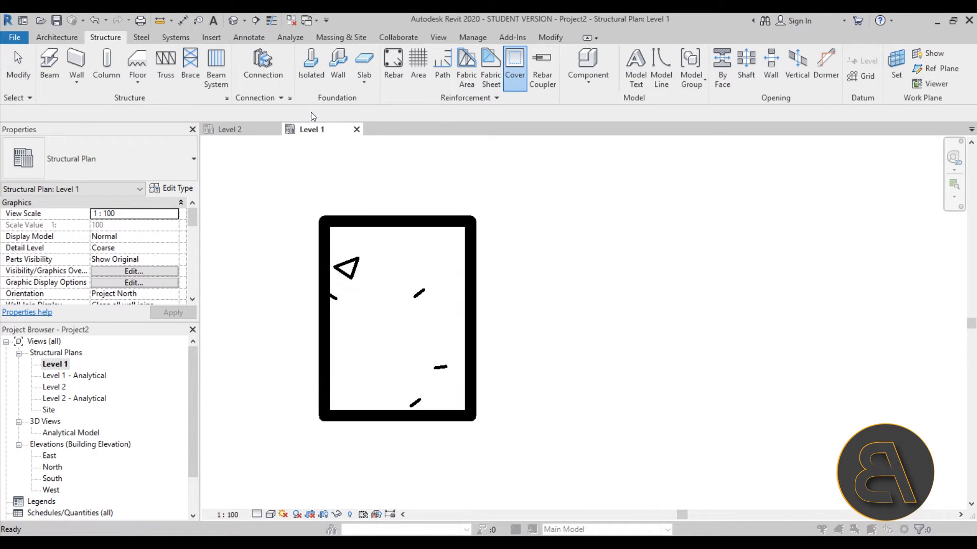
left_click(562, 372)
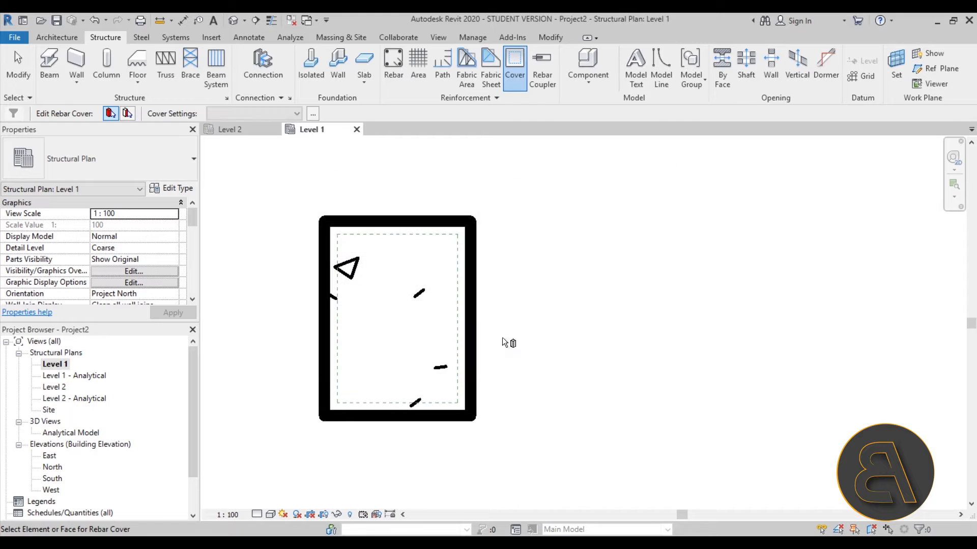
left_click(19, 84)
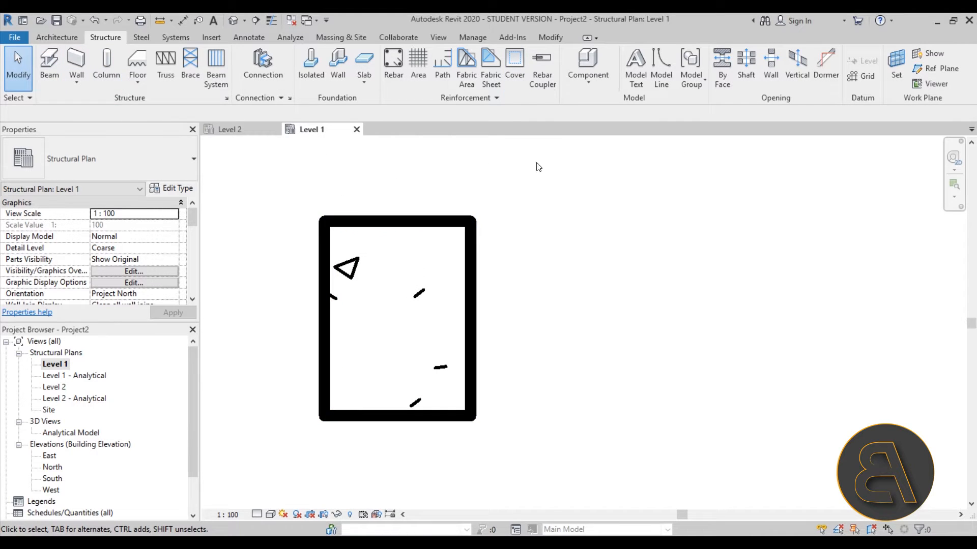
Use the Cover tool on the concrete column, review the cover type options and the Rebar Cover Settings, and leave without changes.
left_click(516, 71)
left_click(421, 221)
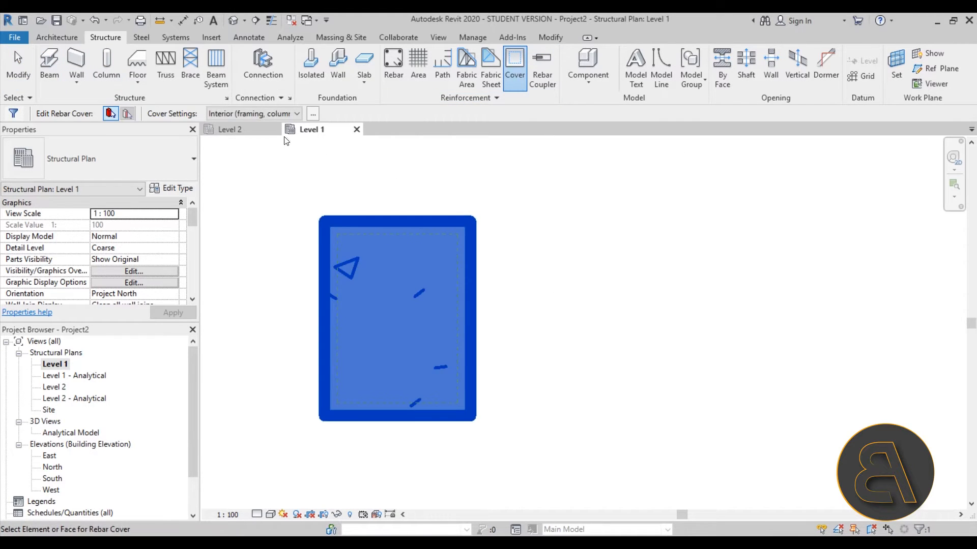
left_click(268, 114)
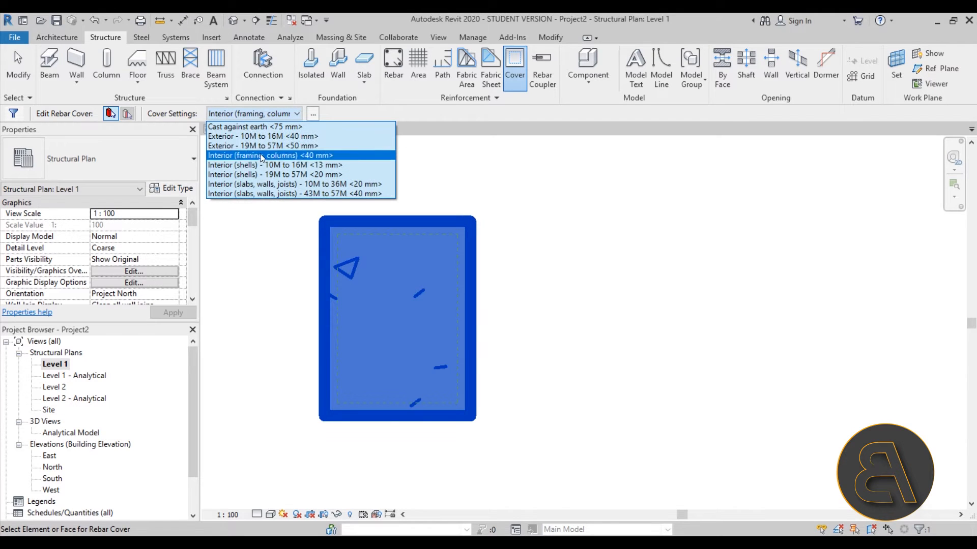
left_click(313, 114)
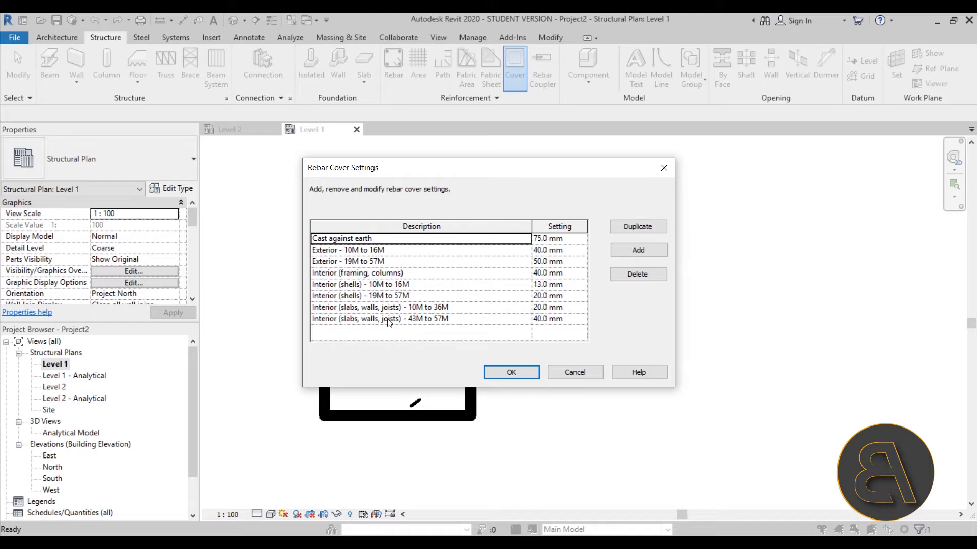
left_click(574, 376)
left_click(20, 65)
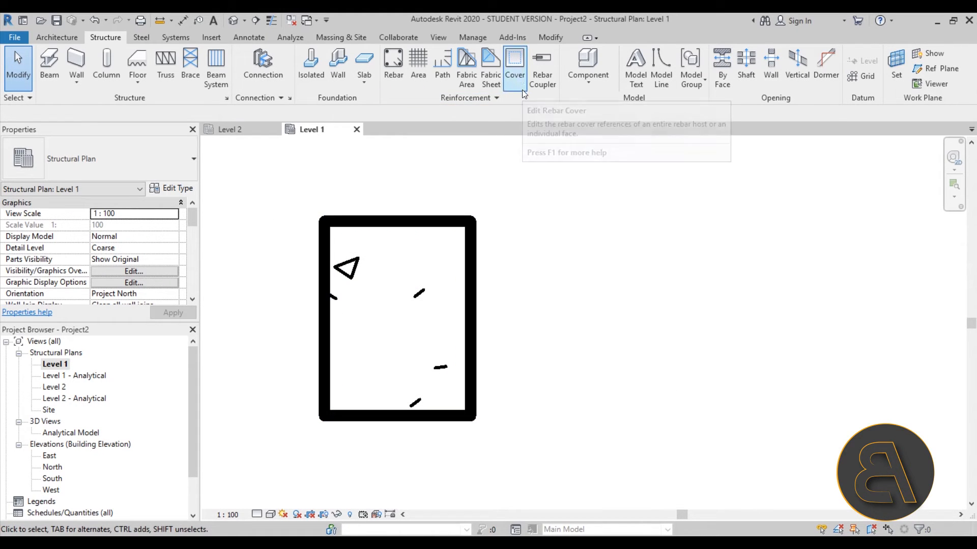
Select the column, widen its properties enough to read the rebar cover values, and review the options for the top face cover.
left_click(399, 270)
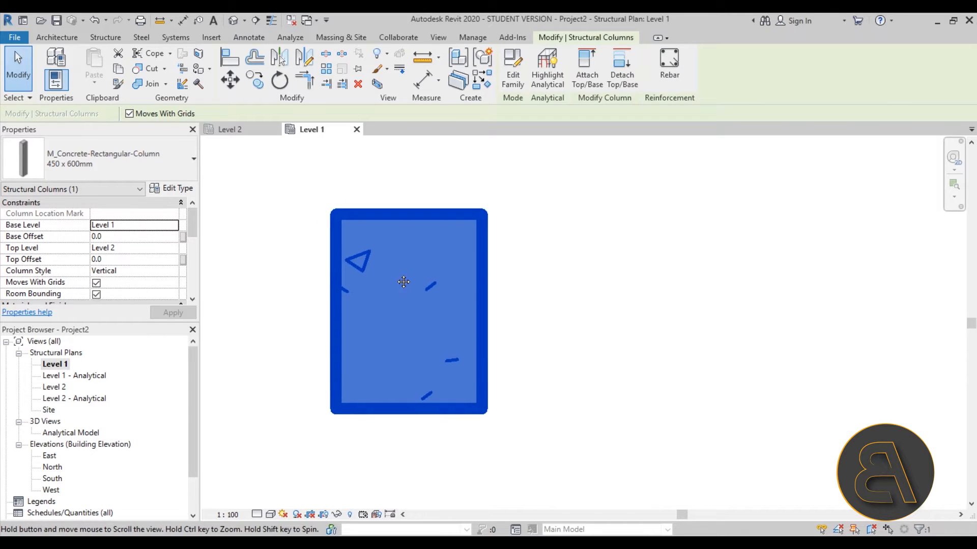
middle_click_drag(489, 244, 504, 241)
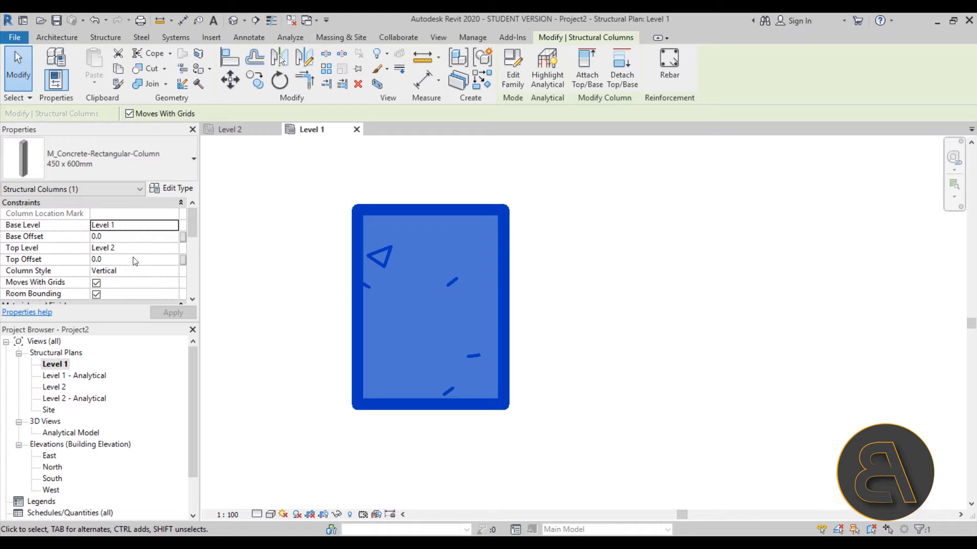
scroll(151, 244, "down", 3)
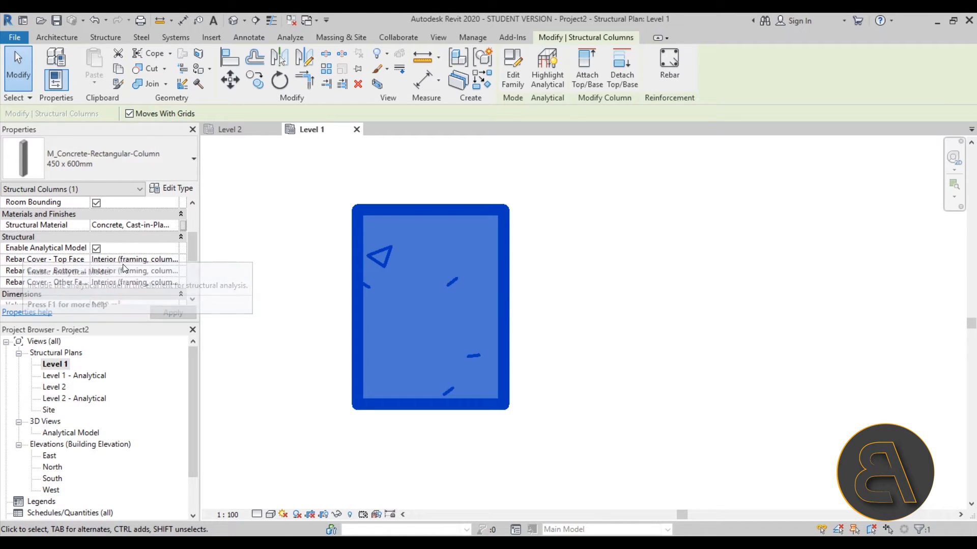
scroll(85, 261, "down", 1)
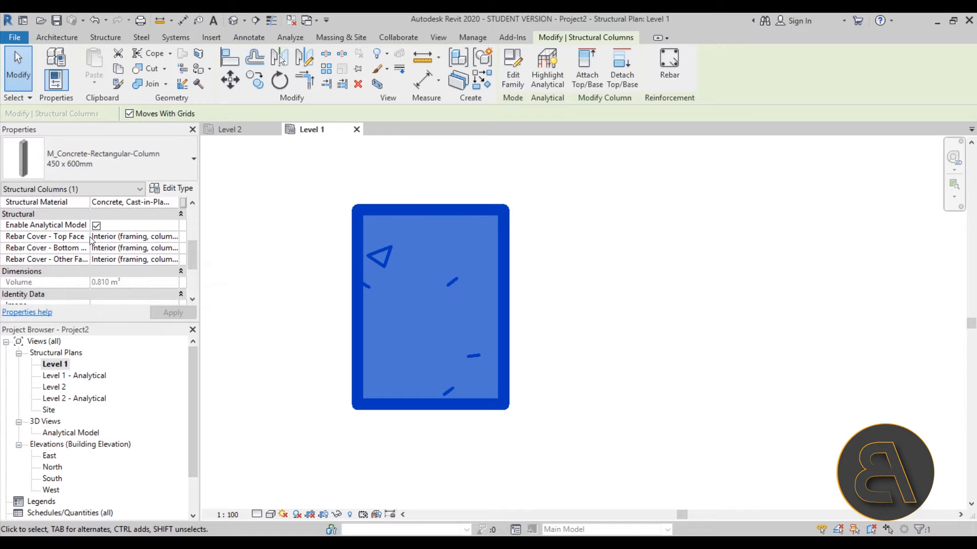
left_click_drag(200, 239, 245, 237)
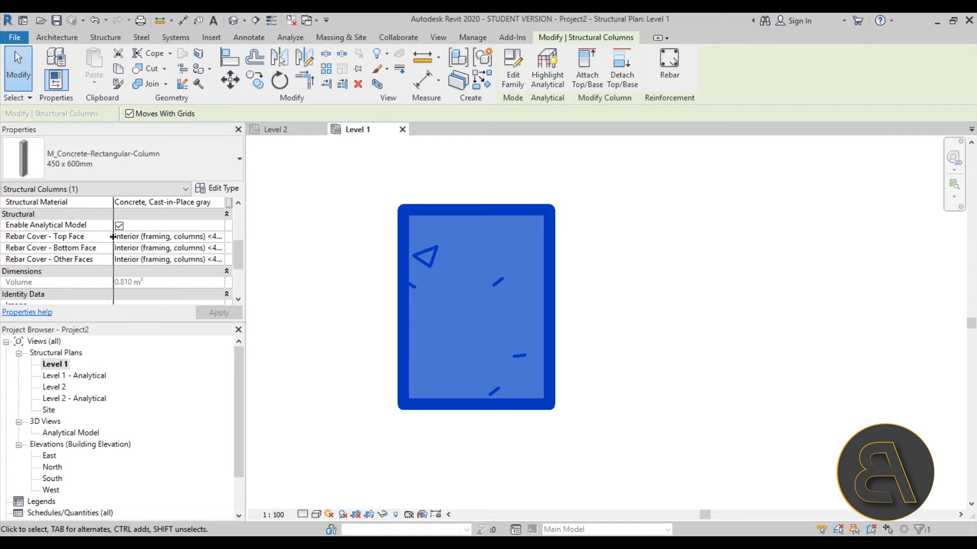
left_click_drag(114, 242, 103, 240)
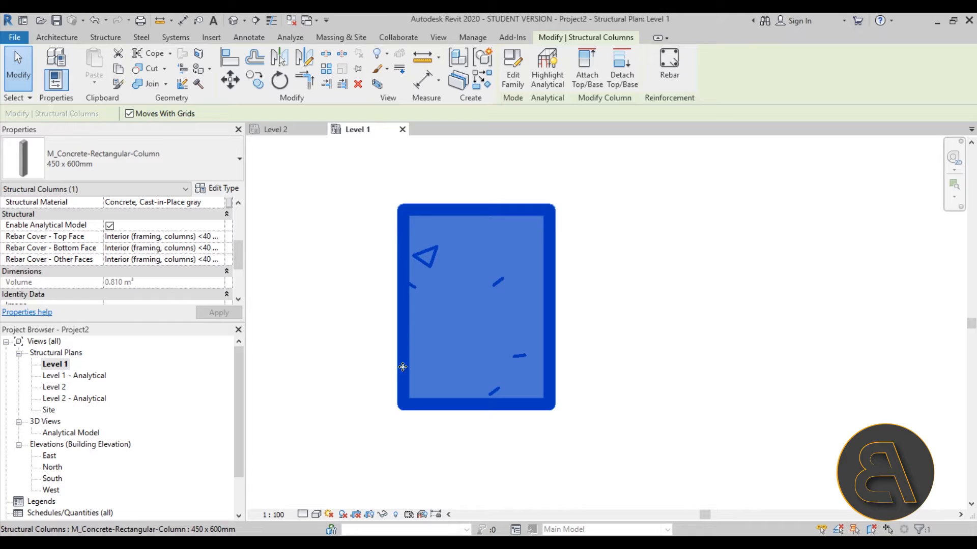
left_click(220, 237)
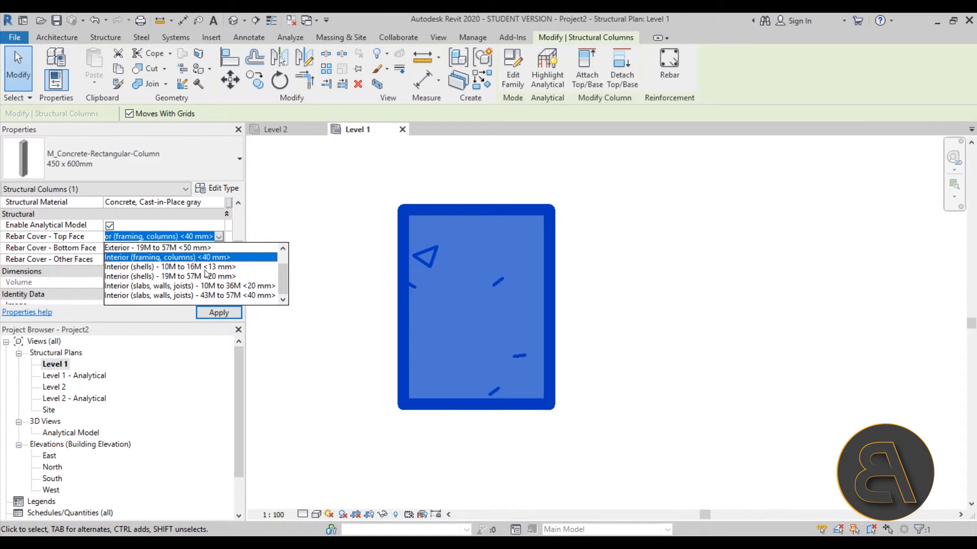
left_click(219, 238)
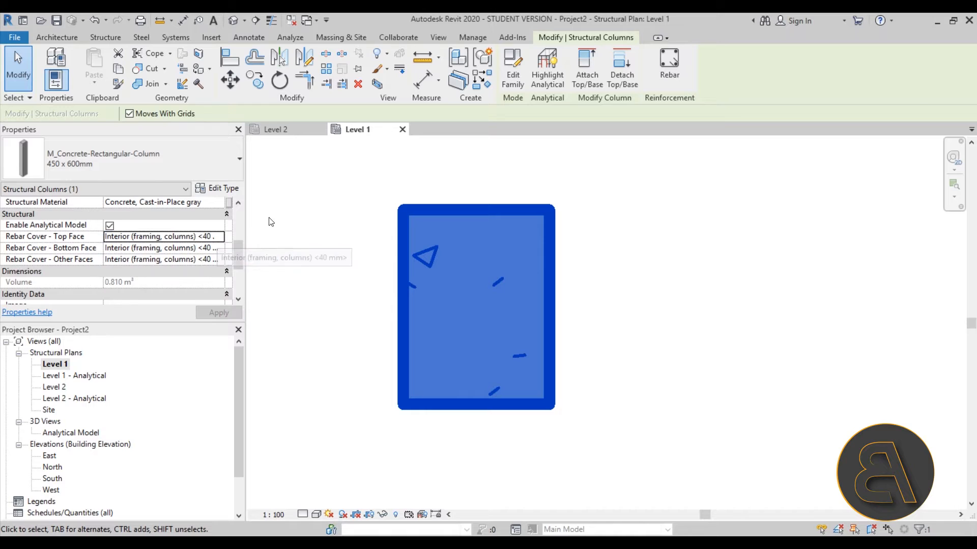
left_click(381, 181)
Recheck the column's cover options and the project's Rebar Cover Settings with the Cover tool, and look at the column's own cover properties.
left_click(520, 83)
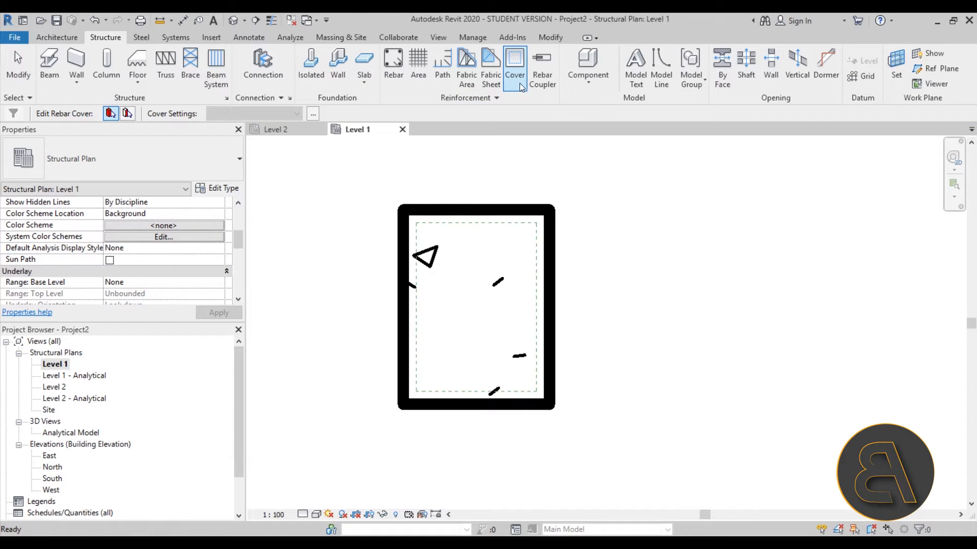
left_click(494, 213)
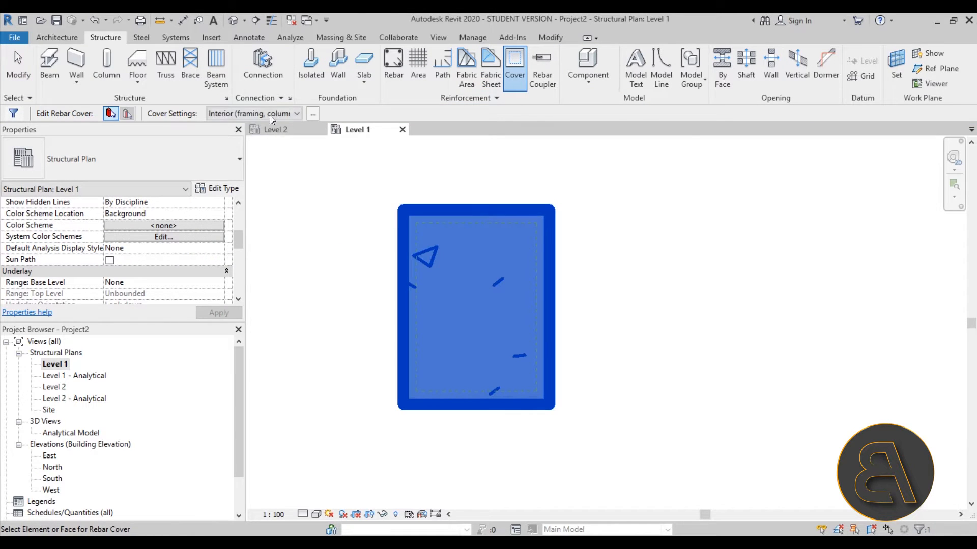
left_click(270, 114)
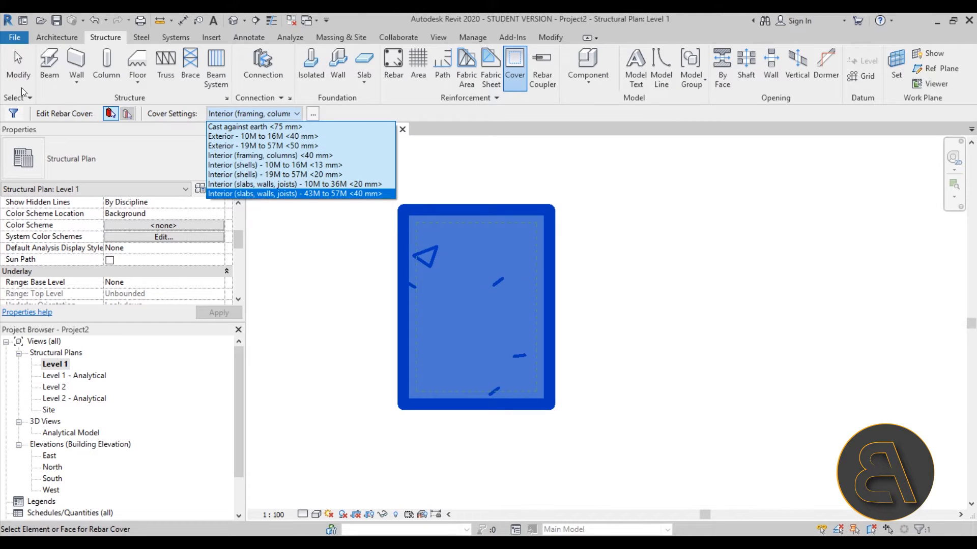
left_click(311, 116)
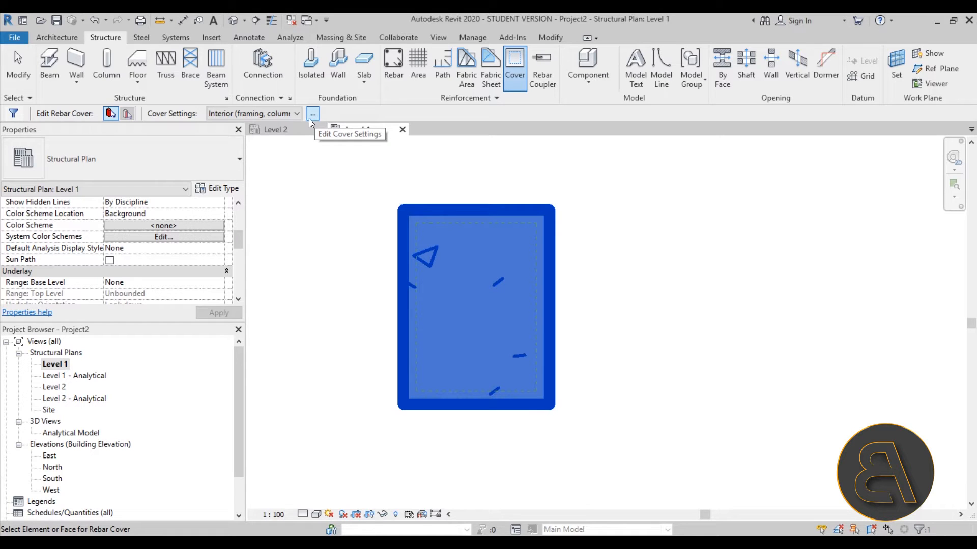
left_click(313, 114)
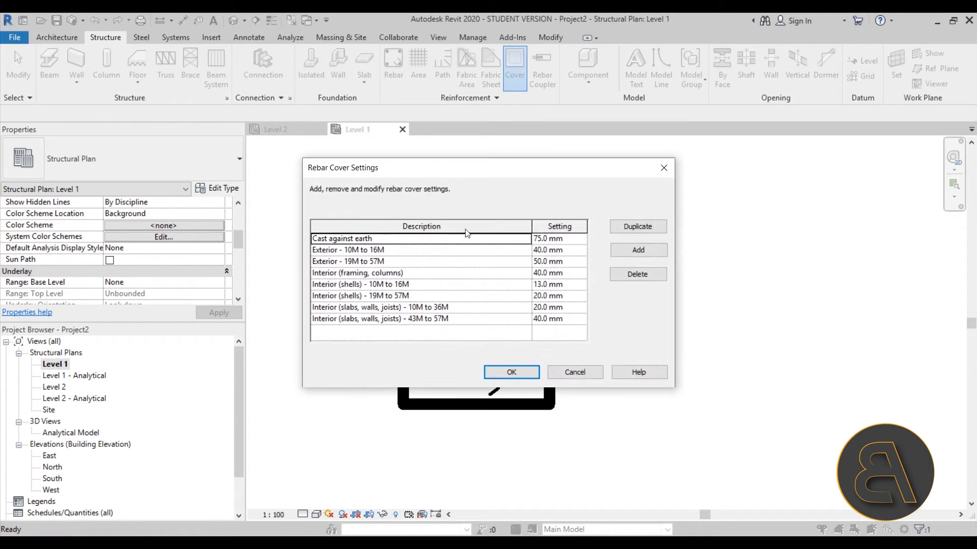
left_click(575, 372)
key("Escape")
left_click(477, 253)
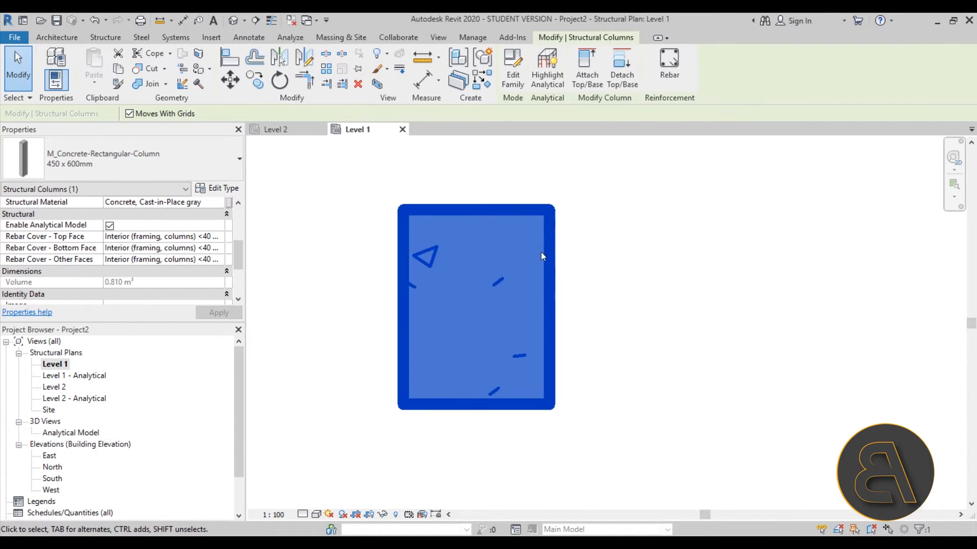
left_click(558, 254)
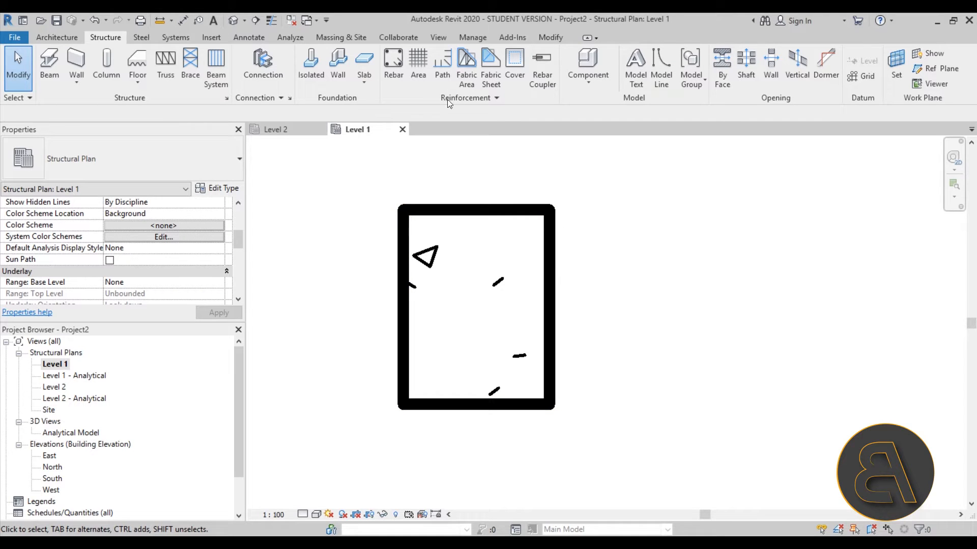
Start the Rebar tool, accept the rebar shape definition notice, widen the shape browser and set the placement plane to Far Cover Reference.
left_click(395, 79)
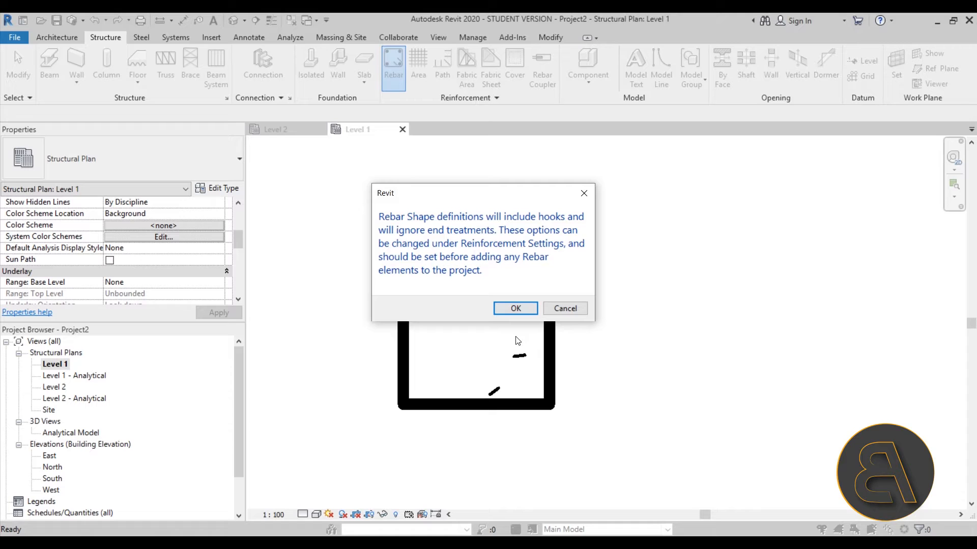
left_click(515, 309)
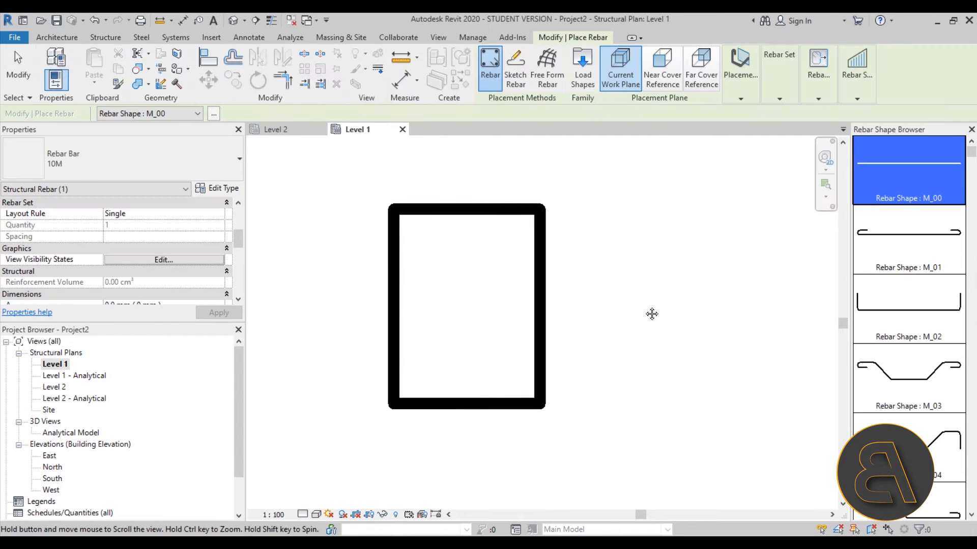
middle_click_drag(605, 326, 610, 323)
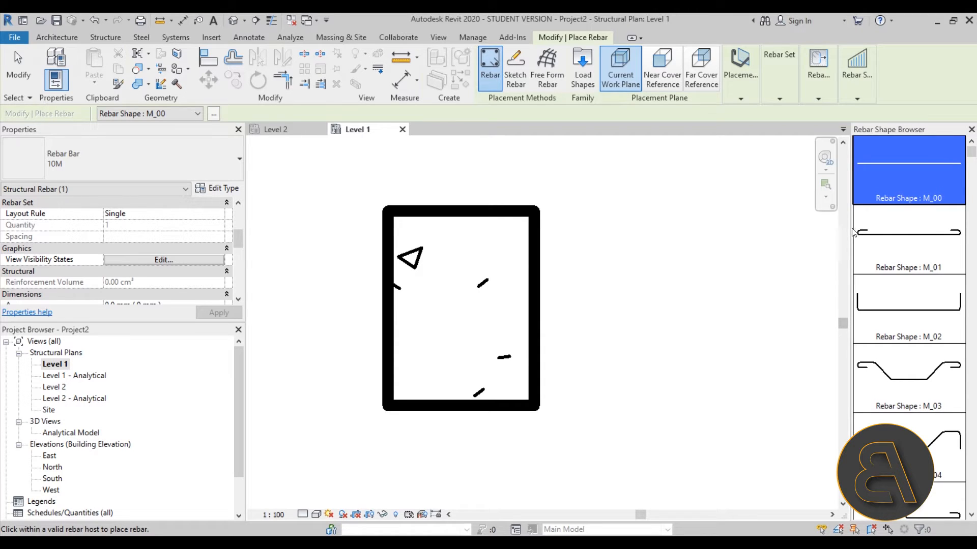
left_click_drag(850, 228, 807, 253)
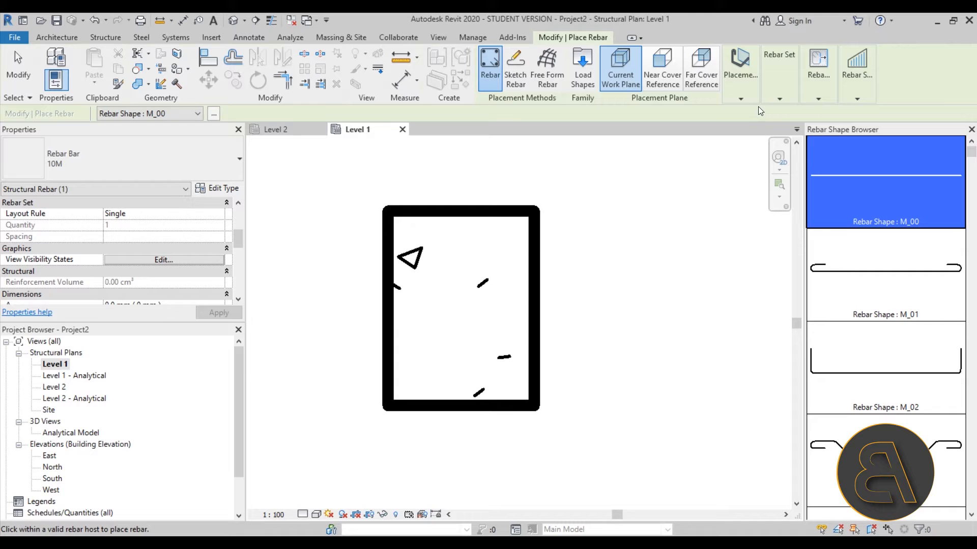
left_click(741, 99)
left_click(698, 83)
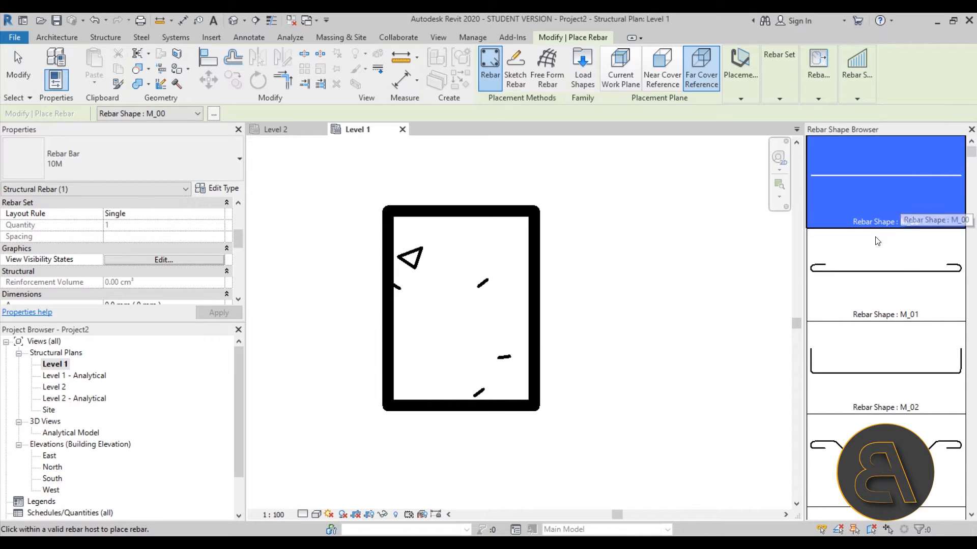
Place one 10M rebar of shape M_T1 inside the column in the Level 1 plan and leave the tool.
scroll(885, 213, "down", 12)
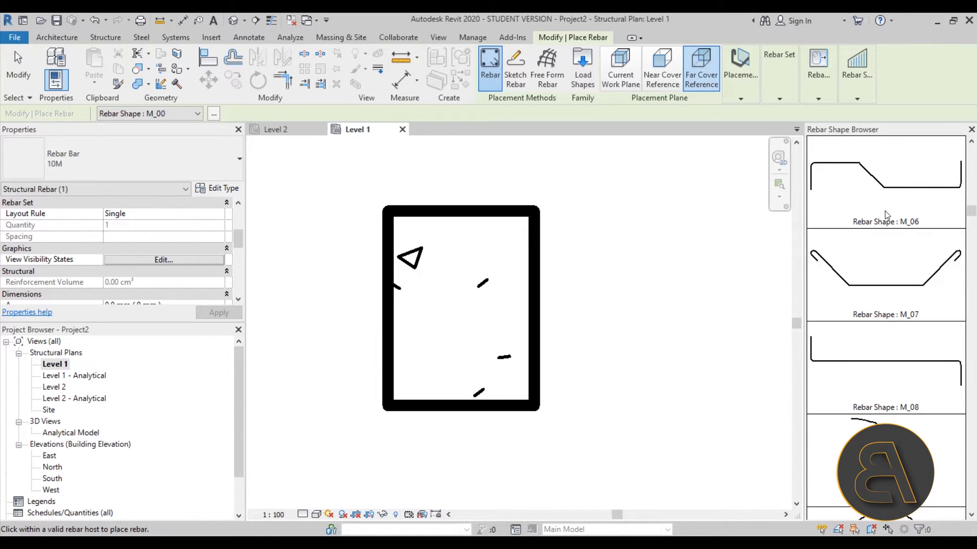
scroll(888, 220, "down", 1)
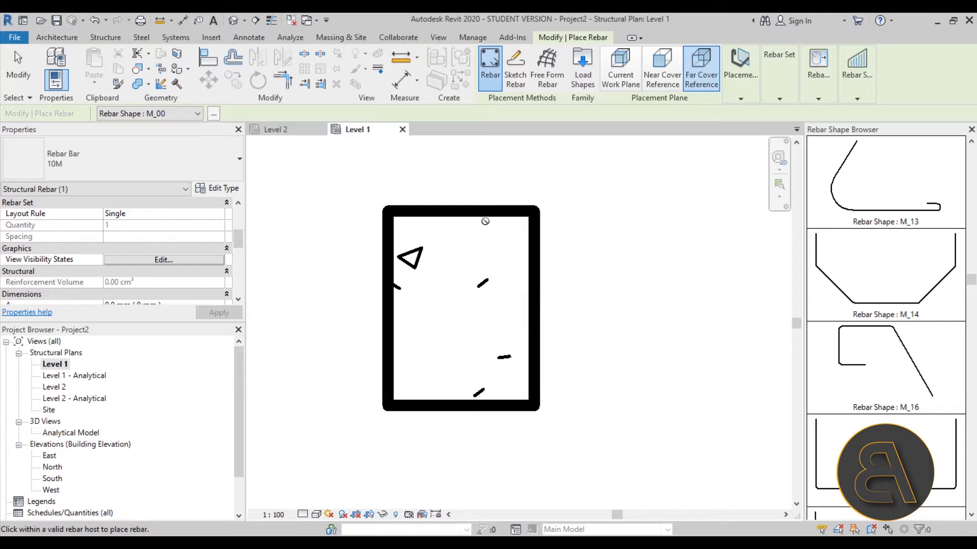
scroll(916, 254, "down", 14)
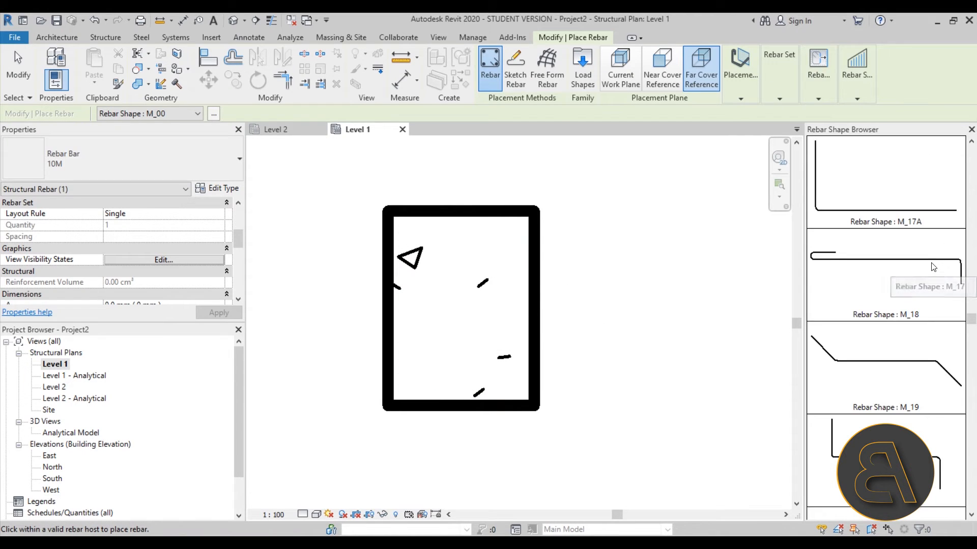
scroll(908, 249, "down", 8)
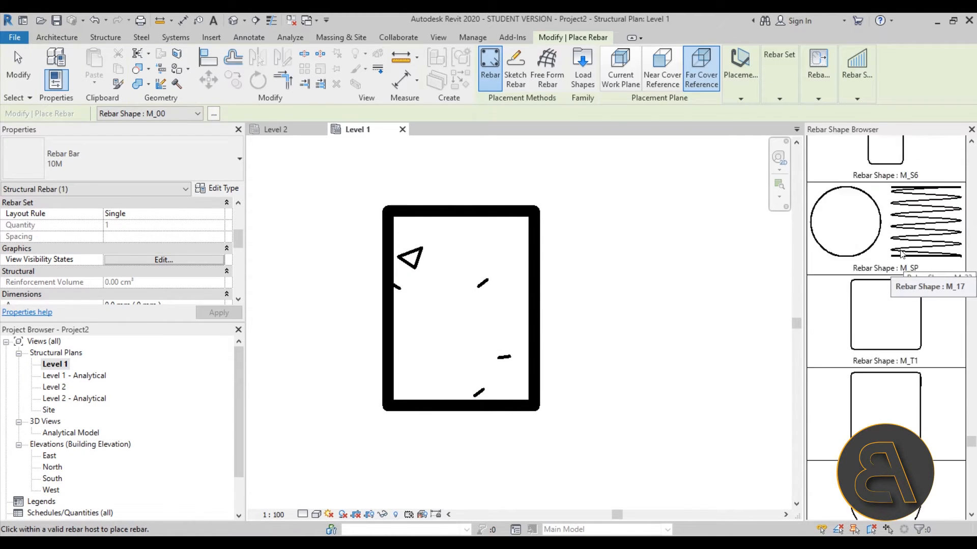
left_click(894, 252)
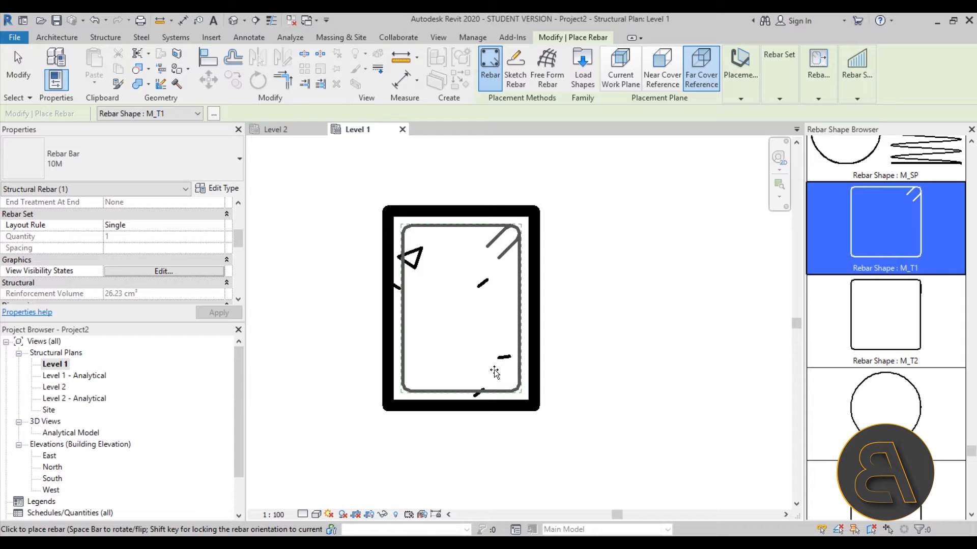
left_click(472, 332)
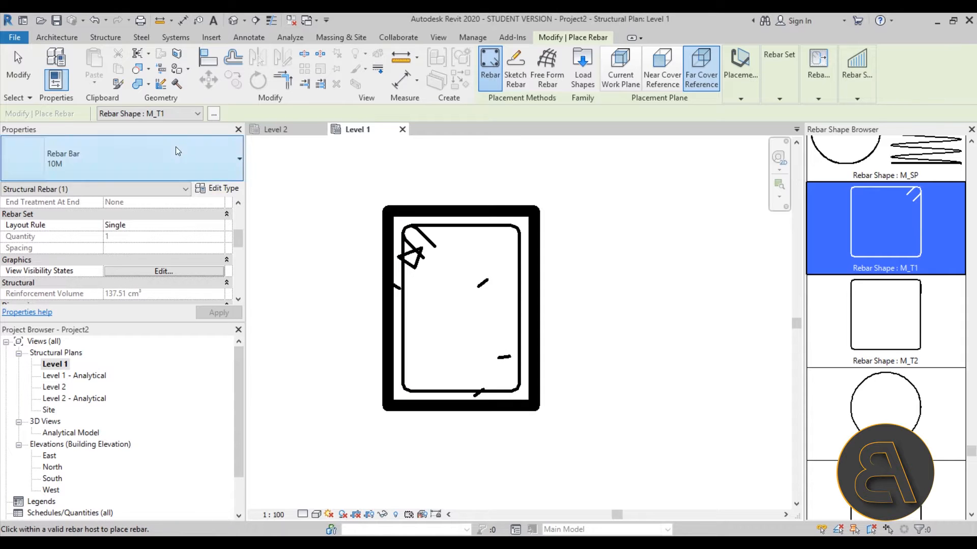
left_click(18, 66)
Inspect the placed M_T1 rebar in the Level 1 plan and at the column's base in the default 3D view.
scroll(430, 236, "up", 4)
scroll(430, 239, "down", 5)
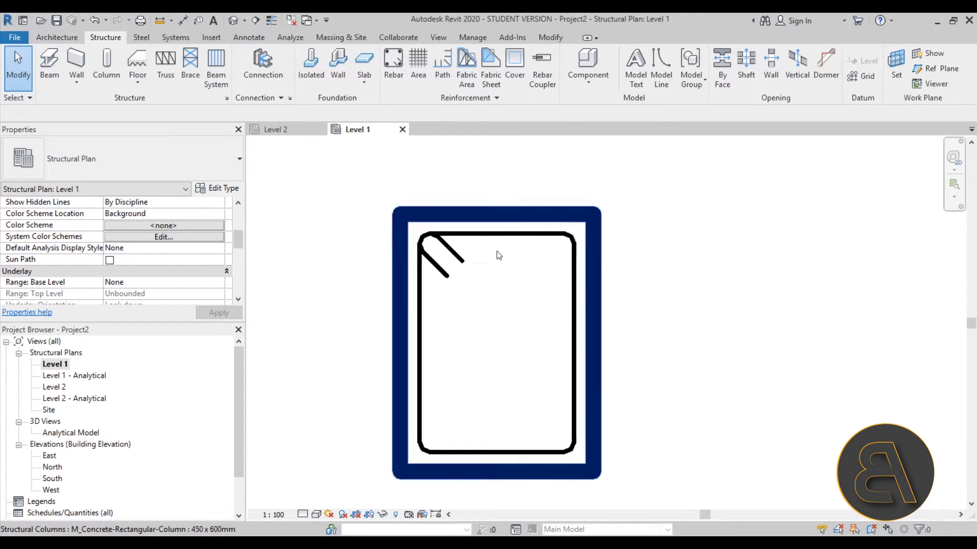
scroll(484, 246, "up", 2)
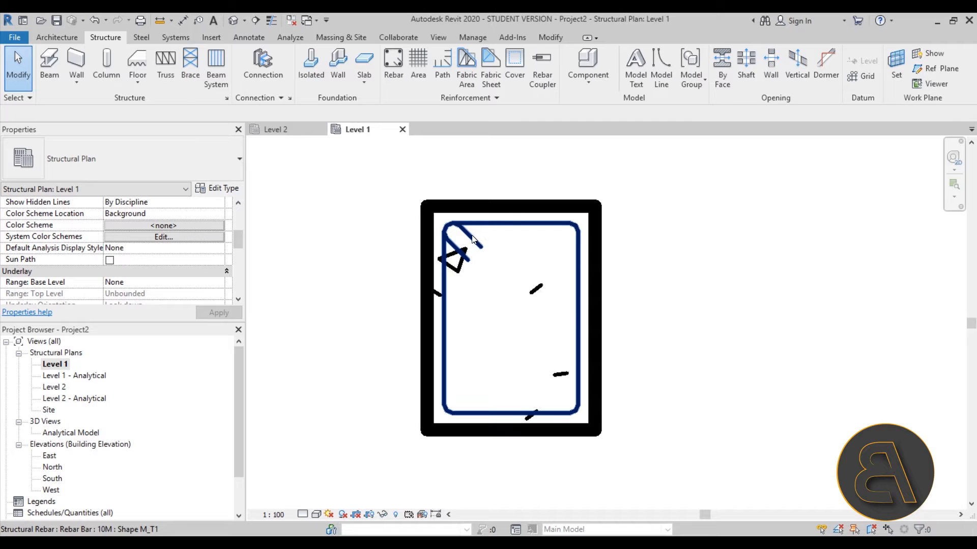
left_click(473, 240)
left_click(527, 272)
middle_click_drag(512, 277, 473, 279)
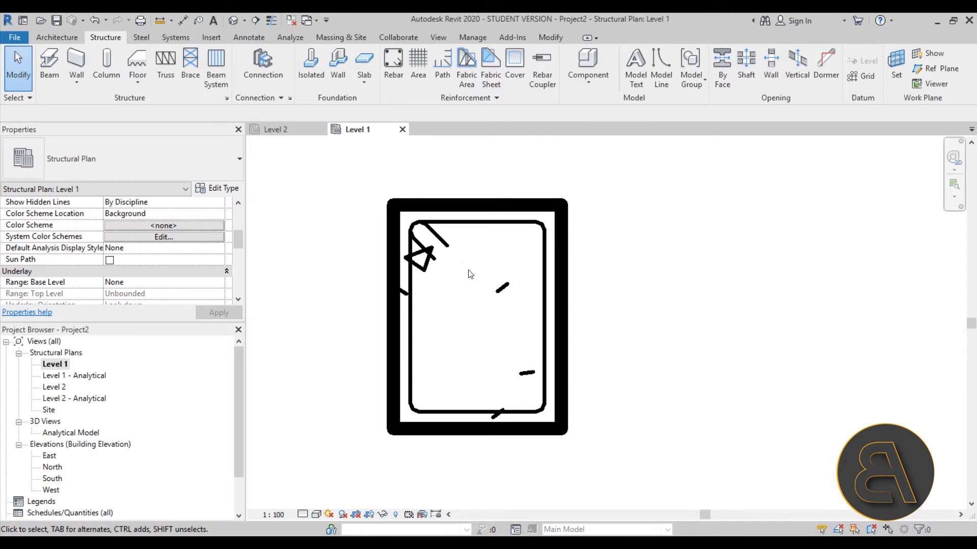
left_click(233, 21)
middle_click_drag(597, 335, 588, 313)
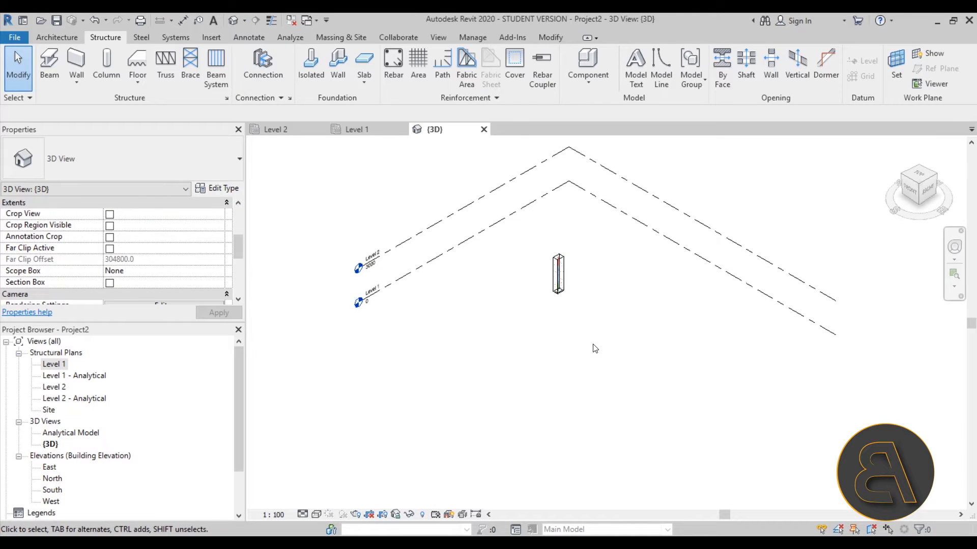
scroll(595, 343, "up", 5)
scroll(634, 349, "down", 2)
scroll(629, 354, "up", 6)
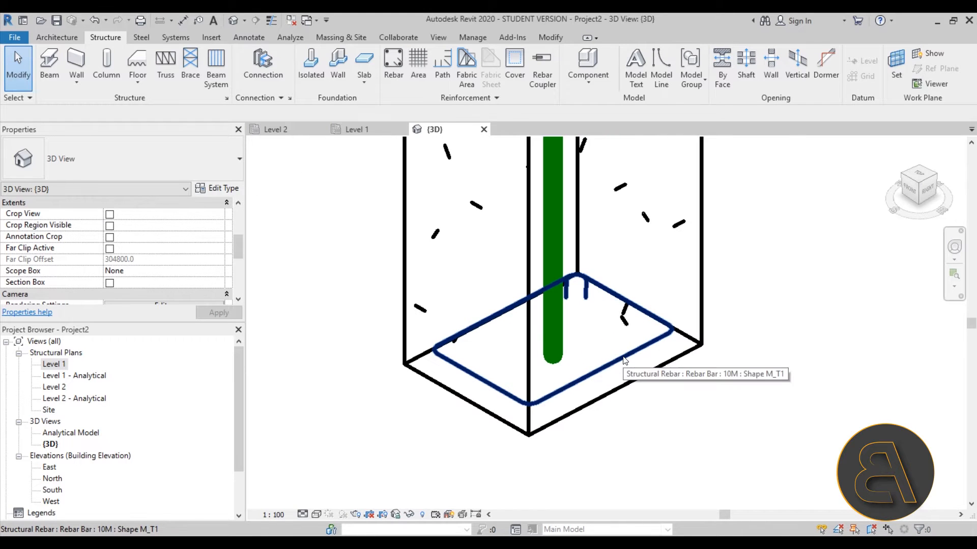
Set the M_T1 tie at the column's base to a Maximum Spacing layout with 300 mm spacing.
scroll(628, 358, "up", 4)
scroll(628, 359, "down", 4)
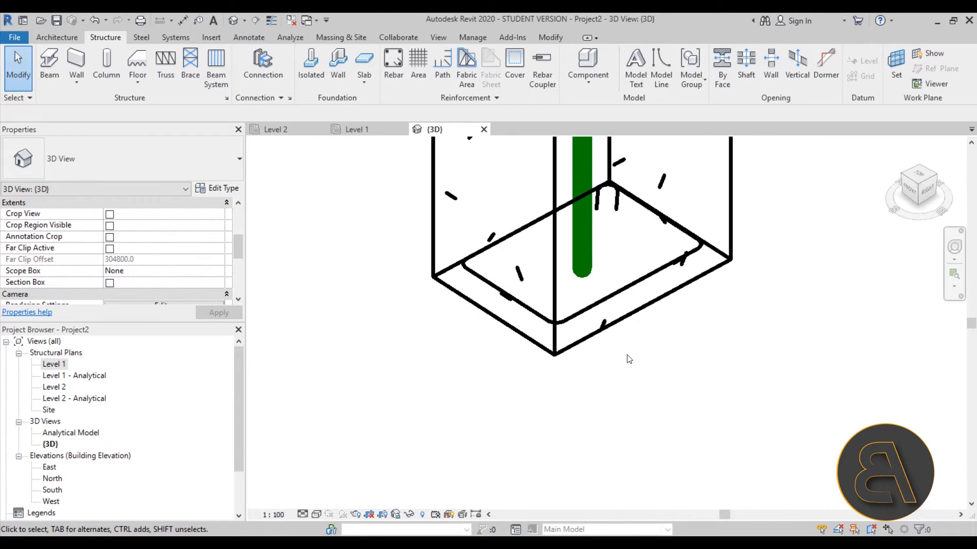
left_click(616, 303)
scroll(671, 328, "down", 4)
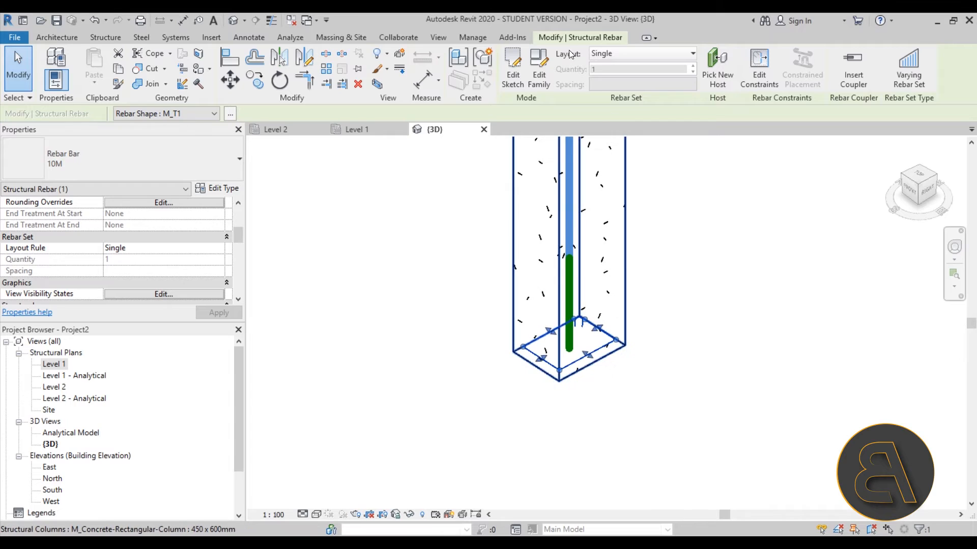
left_click(637, 55)
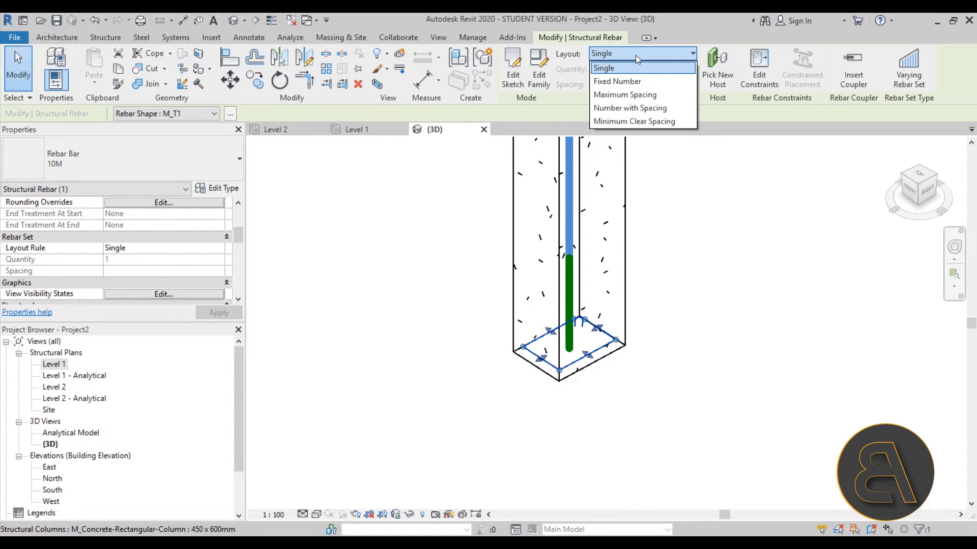
left_click(610, 97)
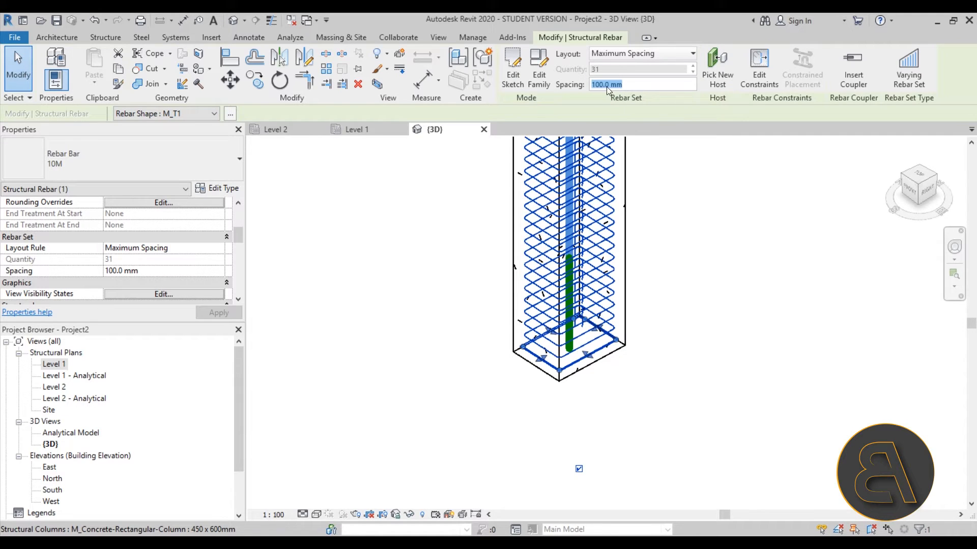
type("300")
key("Return")
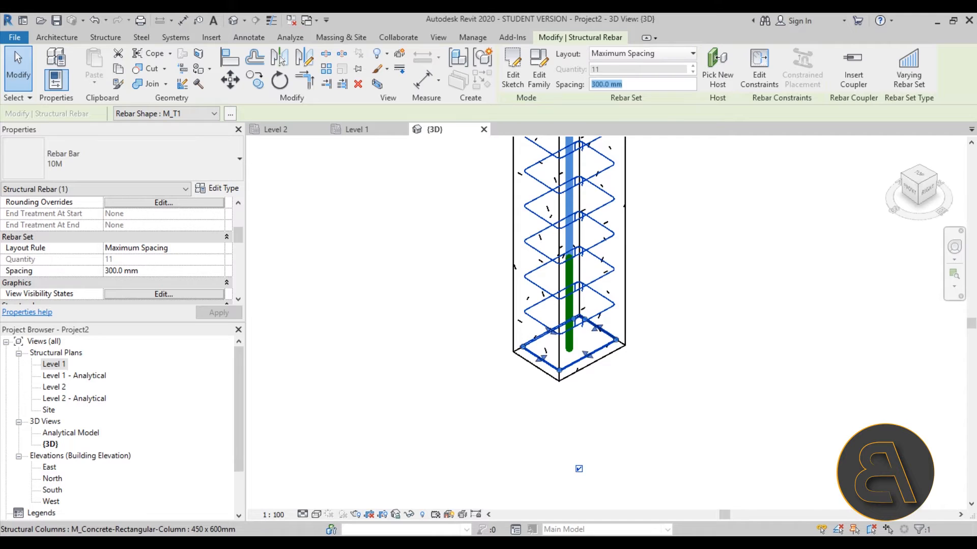
Examine the distributed M_T1 ties along the column's full height in the 3D view and clear the selection.
scroll(610, 234, "down", 3)
scroll(574, 230, "up", 5)
key("Escape")
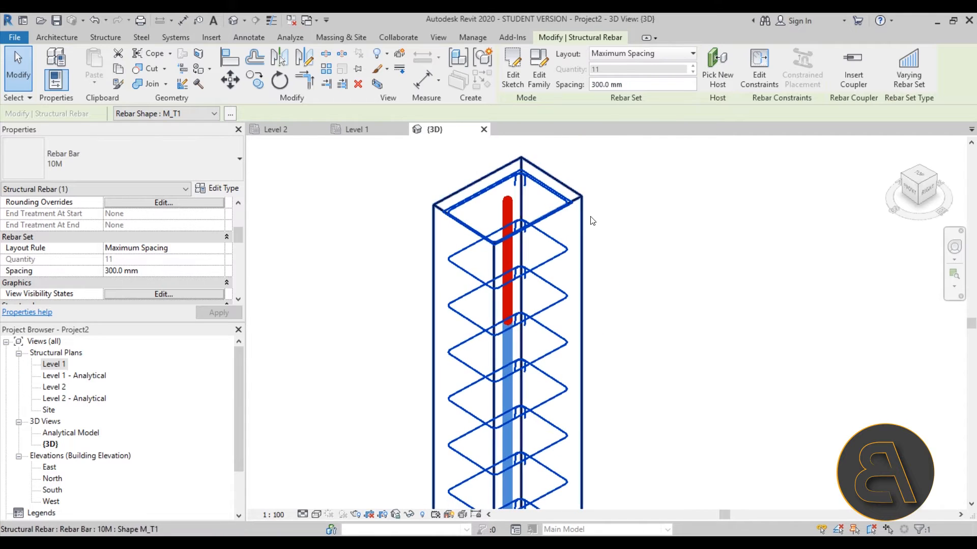
left_click(562, 230)
scroll(562, 230, "down", 4)
middle_click_drag(565, 255, 596, 303, "shift")
scroll(580, 264, "up", 3)
left_click(392, 306)
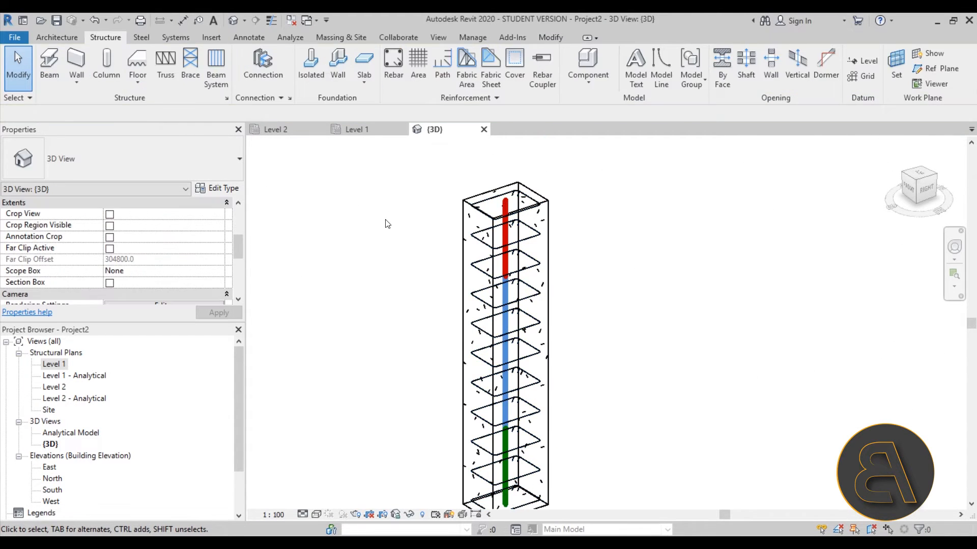
Start the Rebar tool in the Level 1 plan, with straight shape M_00 and placement orientation Parallel to Cover.
left_click(357, 131)
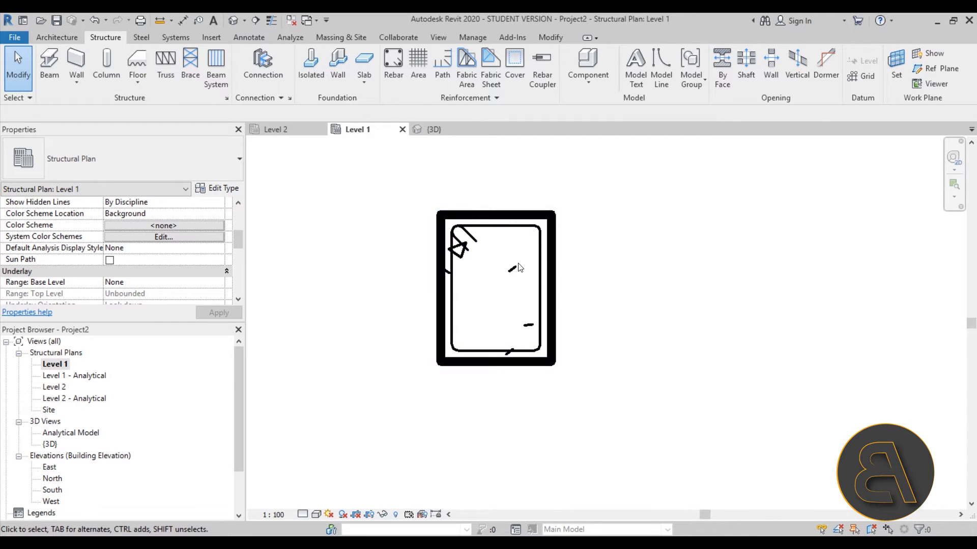
left_click(396, 86)
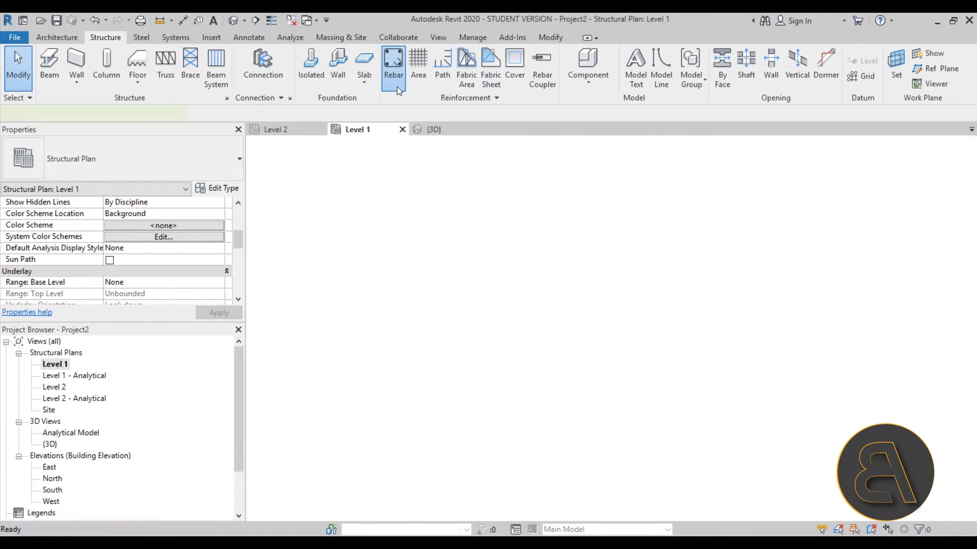
scroll(874, 239, "up", 2)
scroll(874, 240, "up", 3)
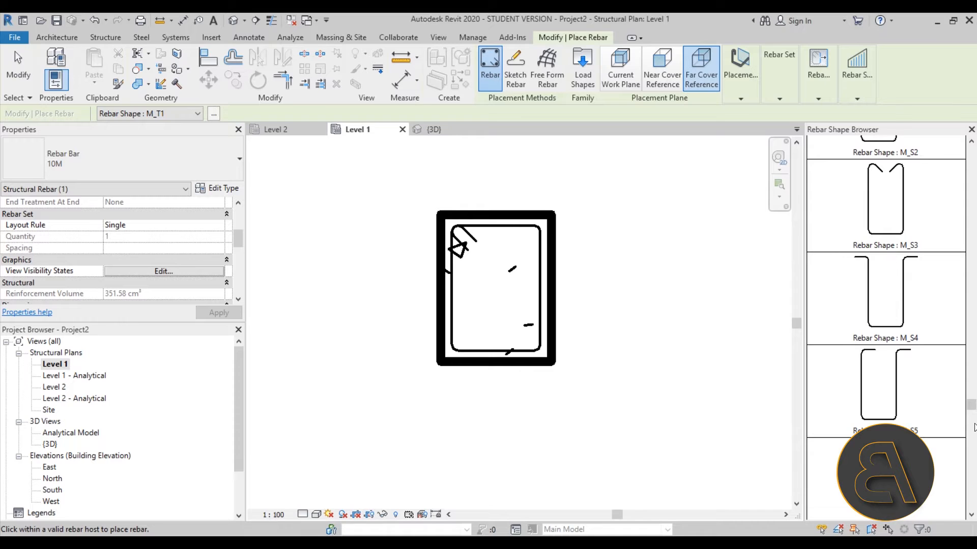
left_click_drag(973, 410, 973, 155)
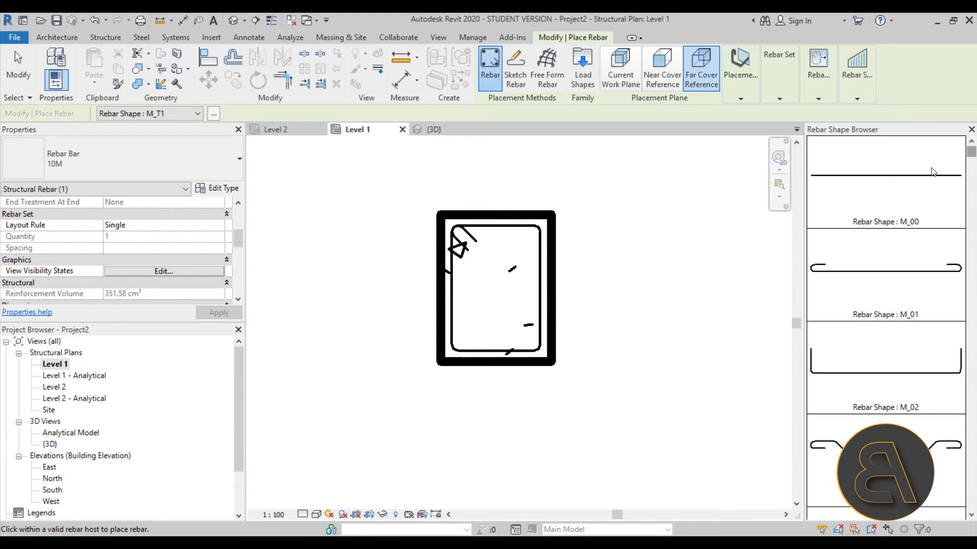
left_click(914, 178)
left_click(744, 99)
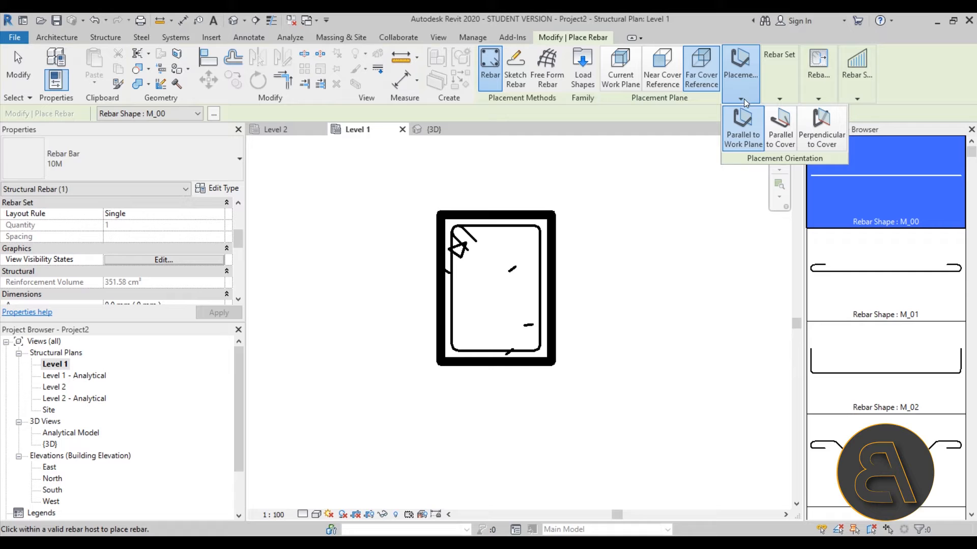
left_click(788, 145)
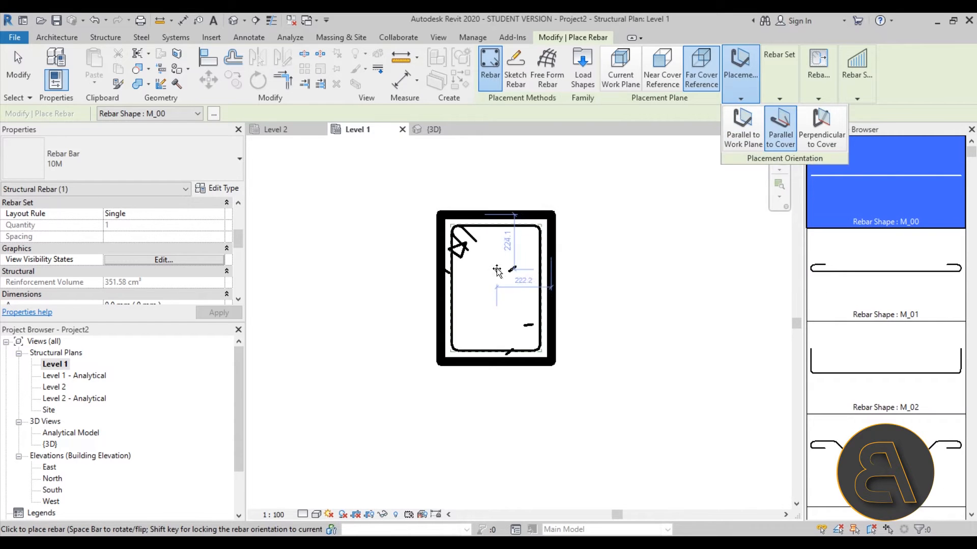
Place two sets of M_00 bars inside the tie, one along each long side, using a Fixed Number layout with quantity 3.
scroll(488, 271, "up", 5)
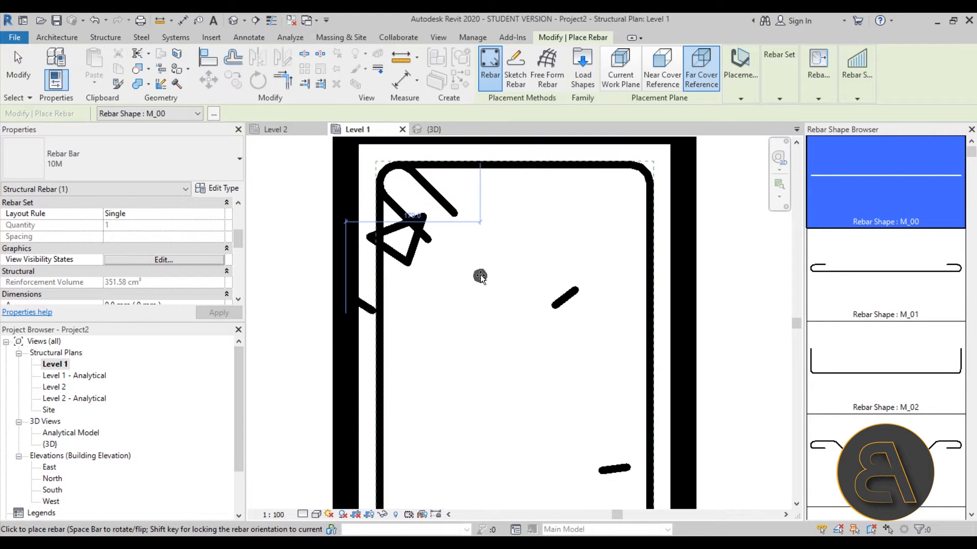
left_click(776, 84)
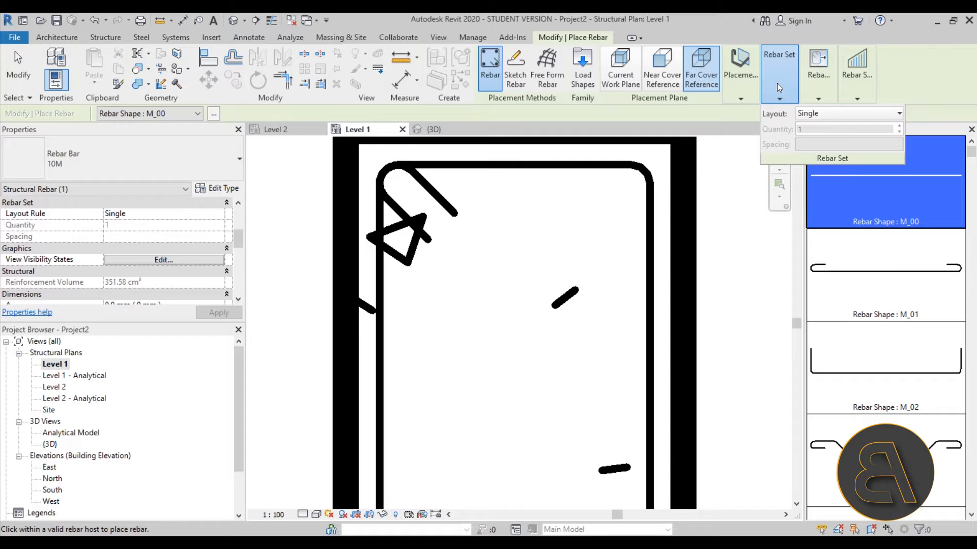
left_click(811, 115)
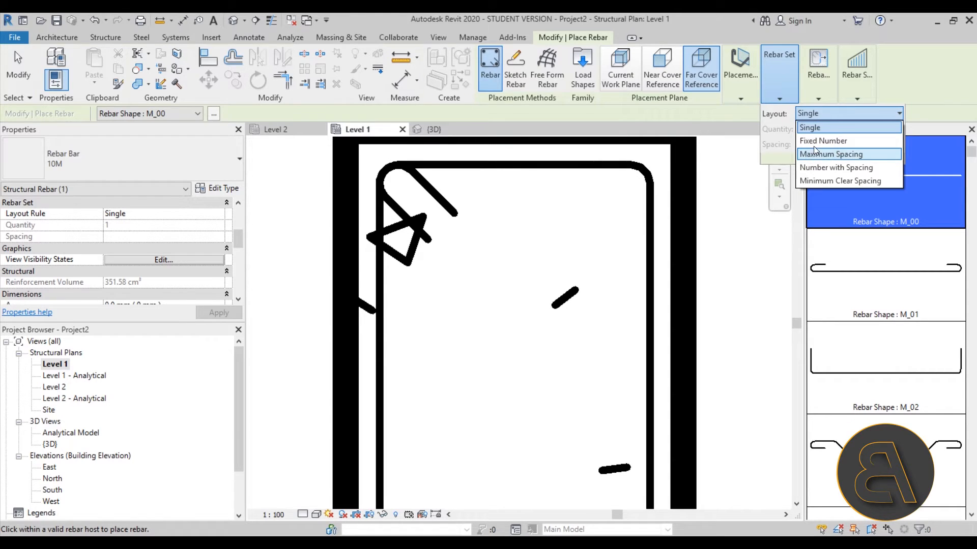
left_click(814, 141)
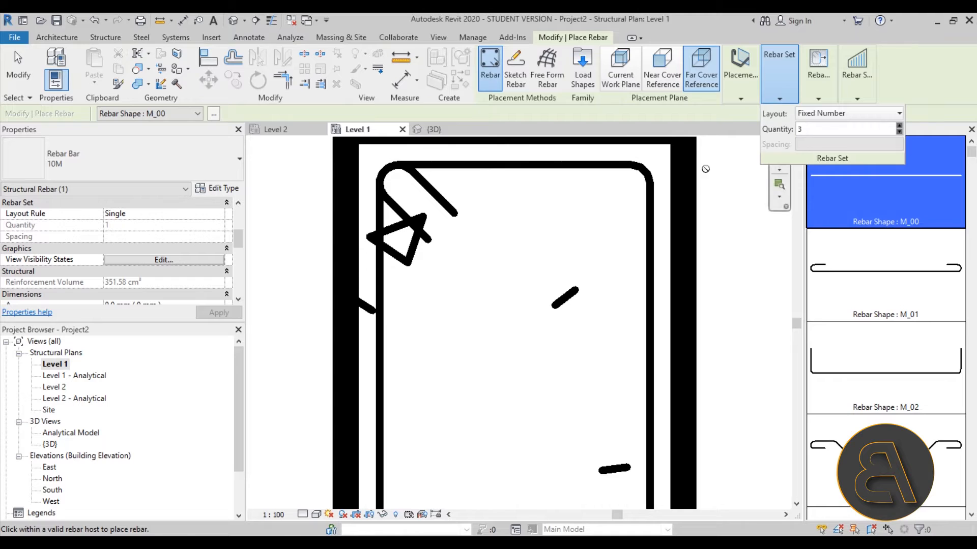
scroll(437, 193, "down", 4)
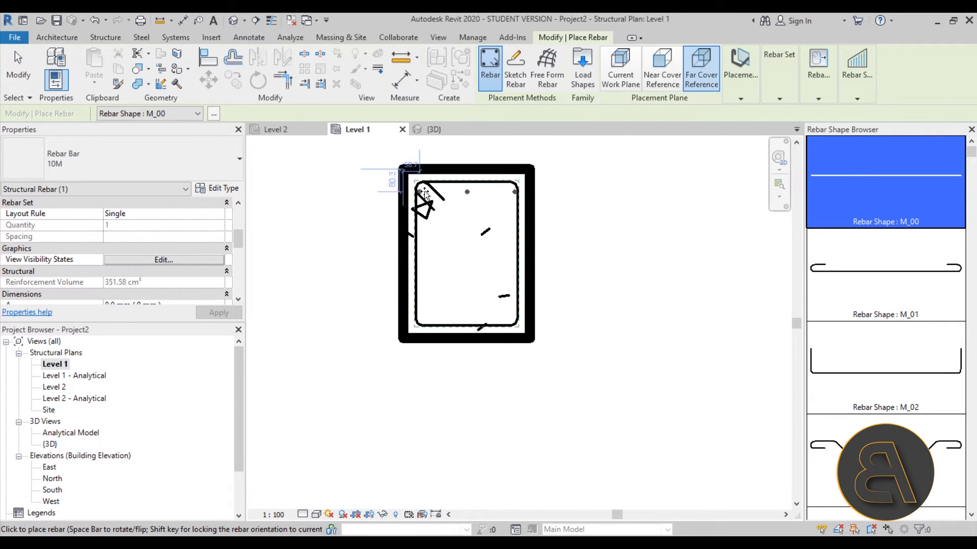
scroll(421, 185, "up", 4)
key("space")
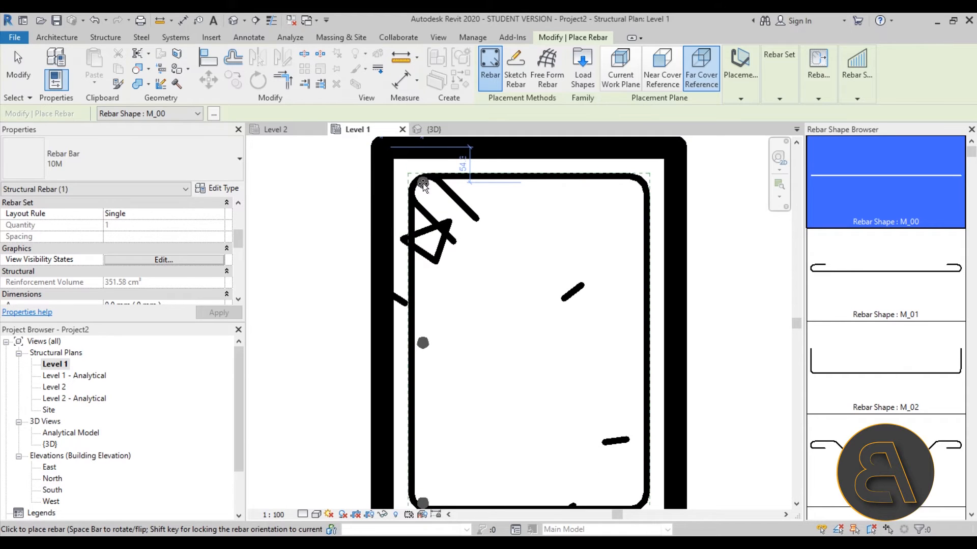
left_click(422, 183)
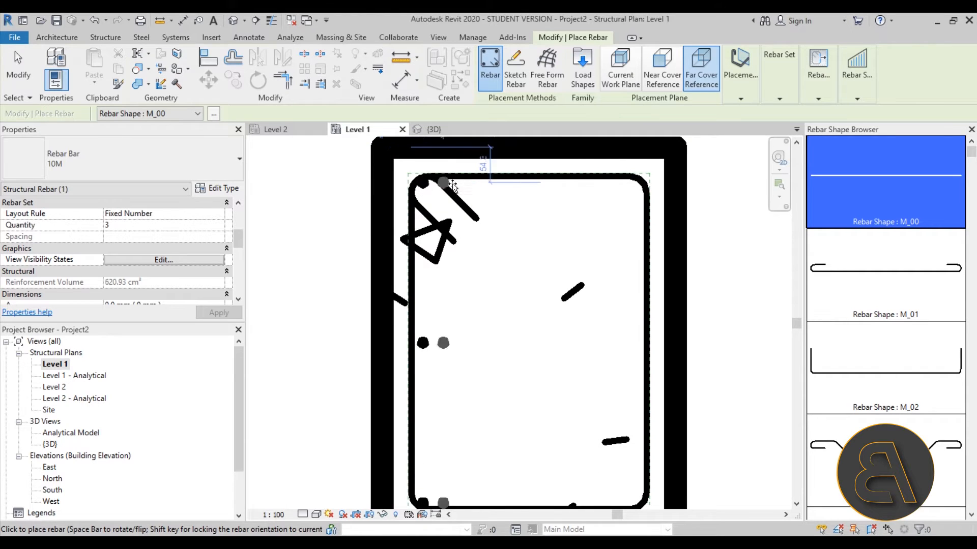
left_click(635, 185)
key("Escape")
key("Escape")
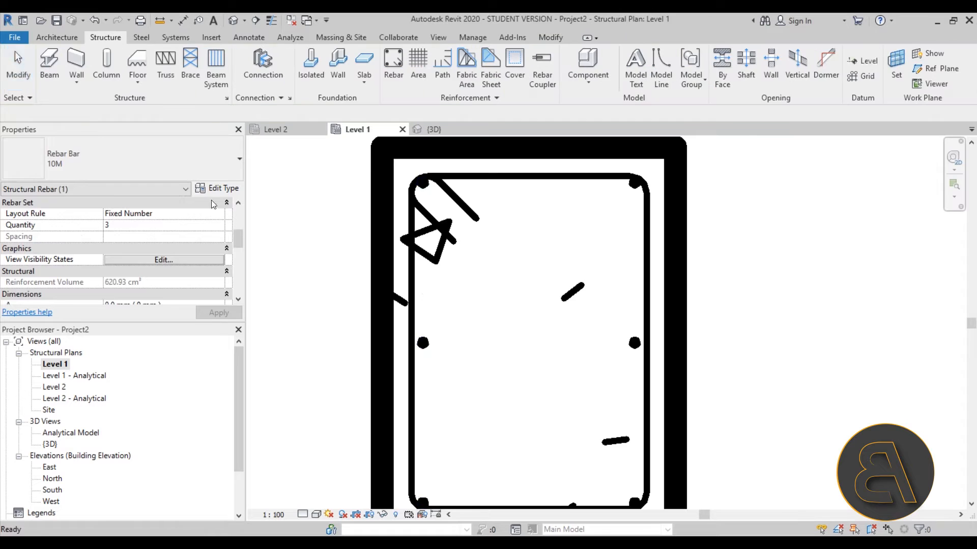
Change the straight bar set along the column's left side to Rebar Bar type 16M.
scroll(436, 305, "down", 2)
left_click(437, 321)
key("Escape")
scroll(433, 321, "up", 2)
left_click(427, 322)
key("Escape")
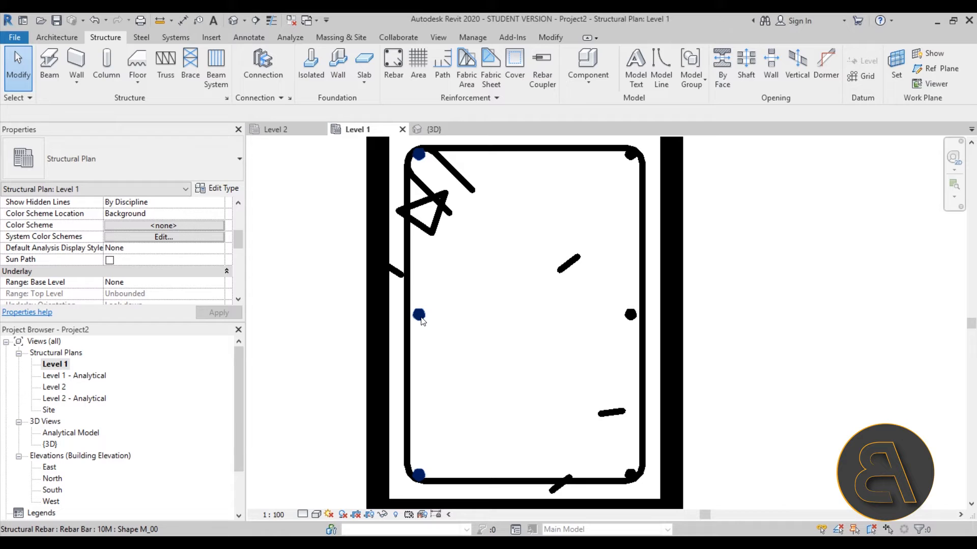
left_click(421, 318)
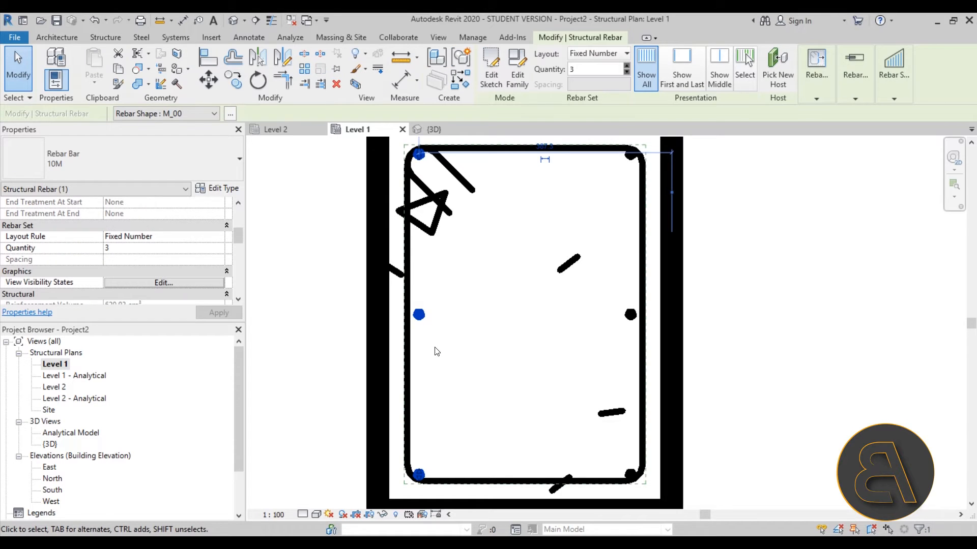
left_click(86, 163)
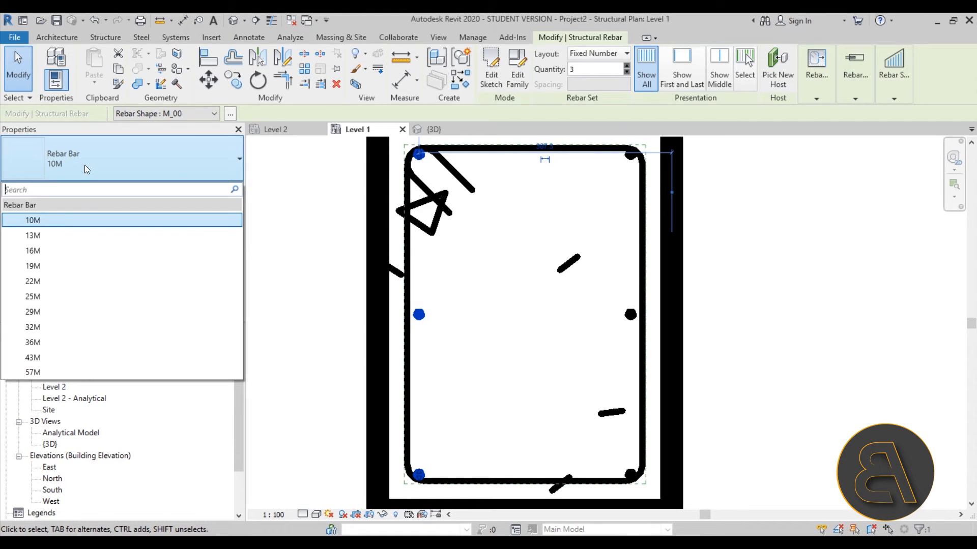
left_click(50, 251)
Change the straight bar set along the column's right side to type 16M and deselect it.
left_click(622, 322)
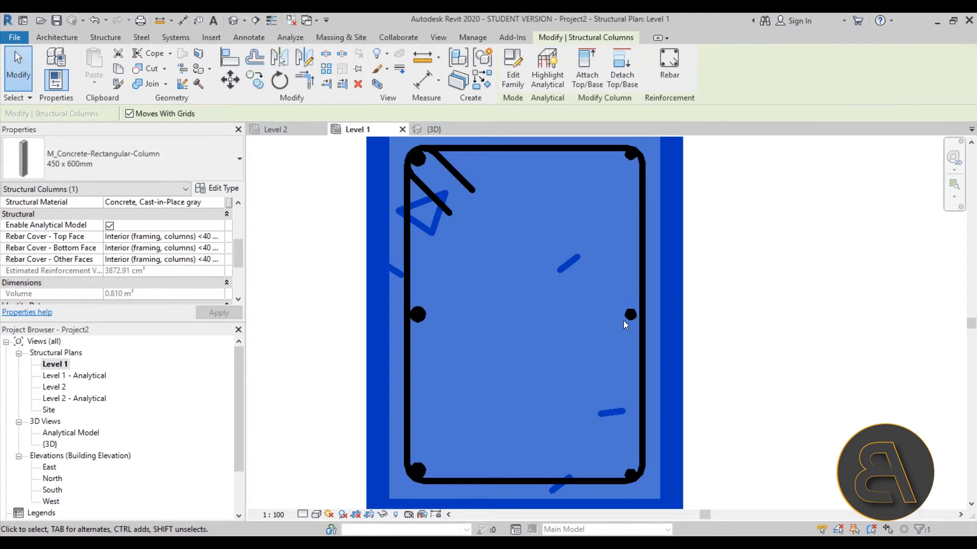
key("Escape")
left_click(629, 315)
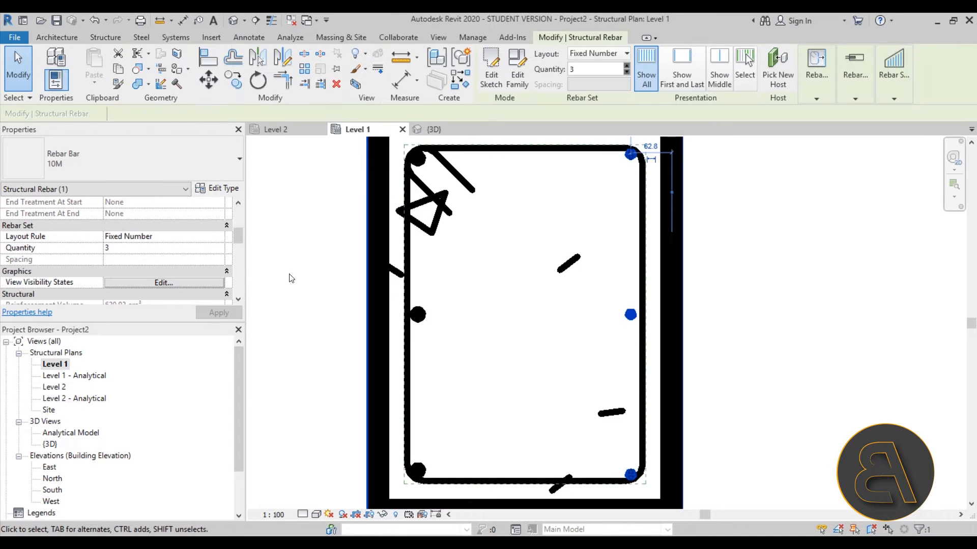
left_click(69, 161)
left_click(61, 253)
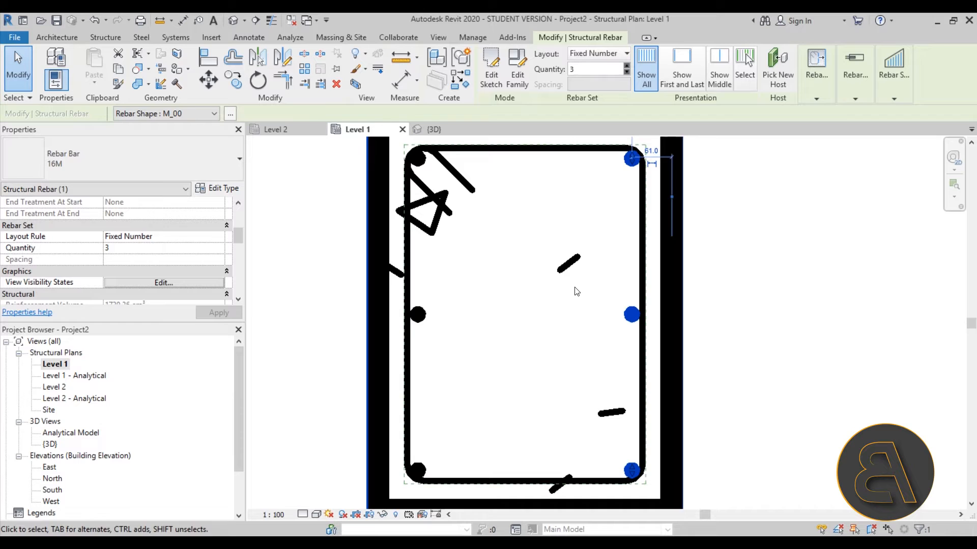
left_click(758, 314)
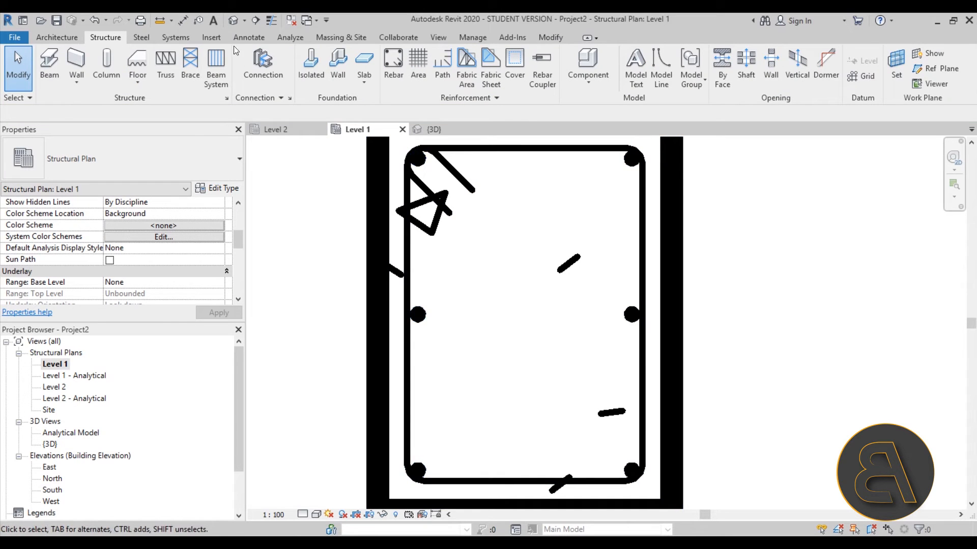
Return to the default 3D view, choose its detail level, and inspect the ties and vertical bars in the column.
left_click(230, 24)
mouse_move(554, 305)
middle_mouse_down("shift")
mouse_move(610, 327)
mouse_move(560, 315)
middle_mouse_up("shift")
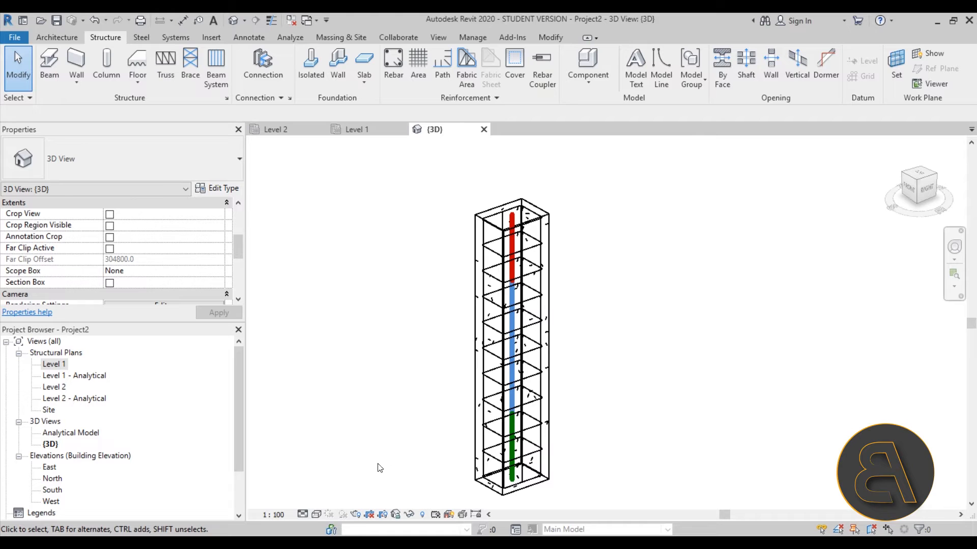
left_click(304, 515)
left_click(313, 503)
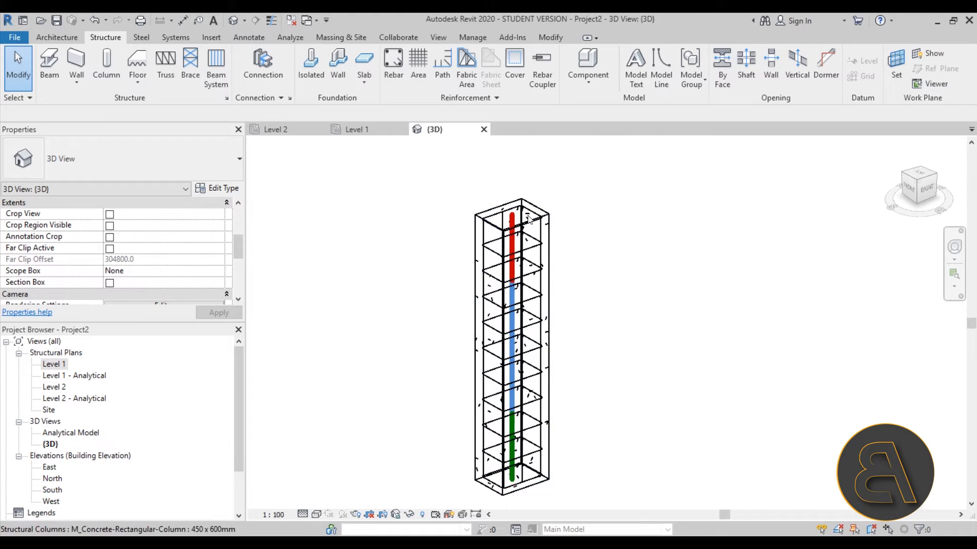
scroll(546, 259, "up", 4)
scroll(504, 274, "down", 3)
scroll(498, 279, "up", 2)
middle_click_drag(498, 279, 490, 271, "shift")
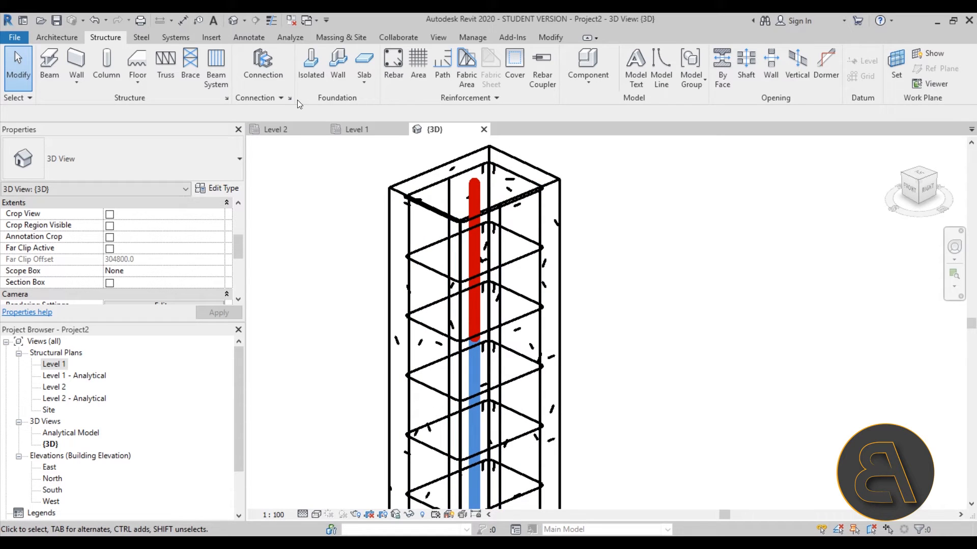
Turn on Thin Lines and inspect the rebar near the column's top in the 3D view.
left_click(270, 20)
scroll(562, 298, "up", 5)
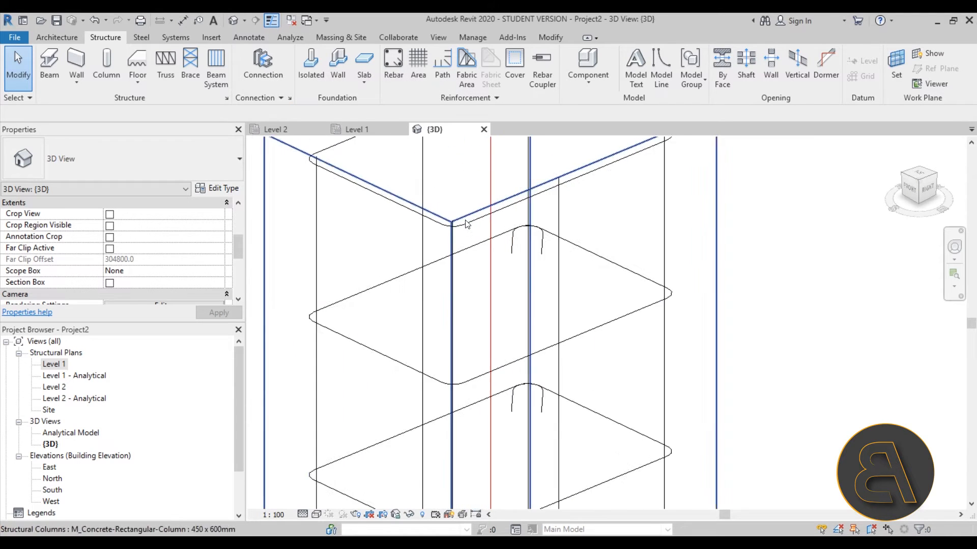
scroll(562, 299, "down", 6)
scroll(448, 258, "up", 6)
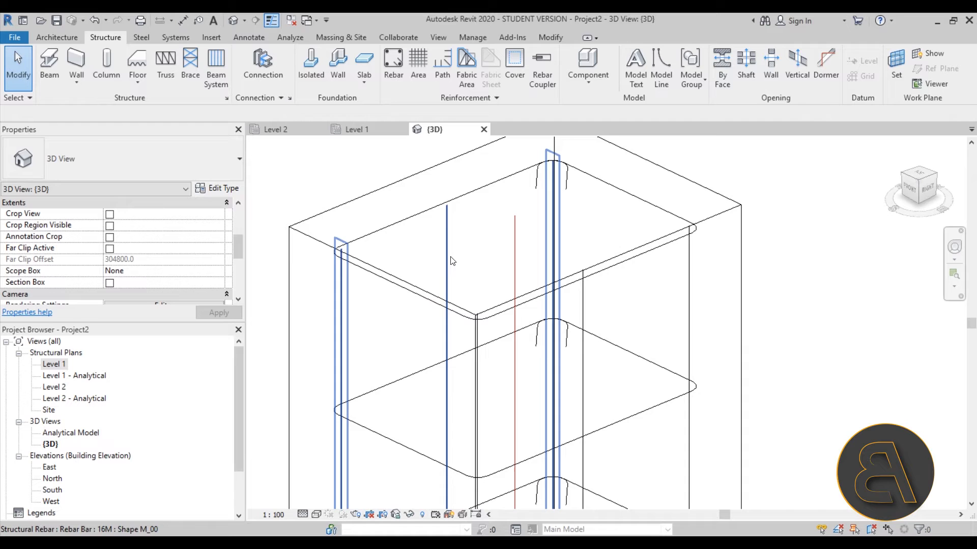
Show the column's tie set and both vertical bar sets as solid in the Analytical Model and {3D} views, and deselect them.
left_click(450, 260)
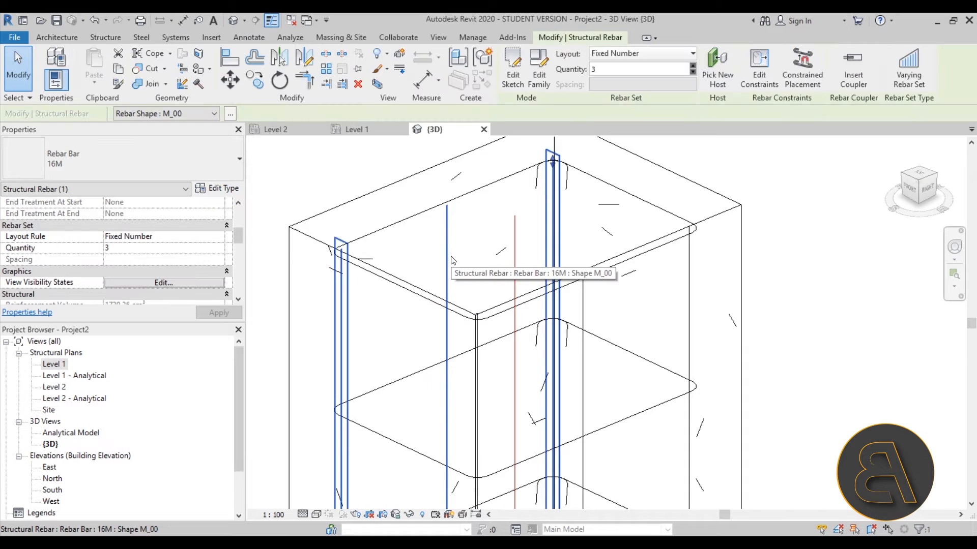
left_click(484, 348, "ctrl")
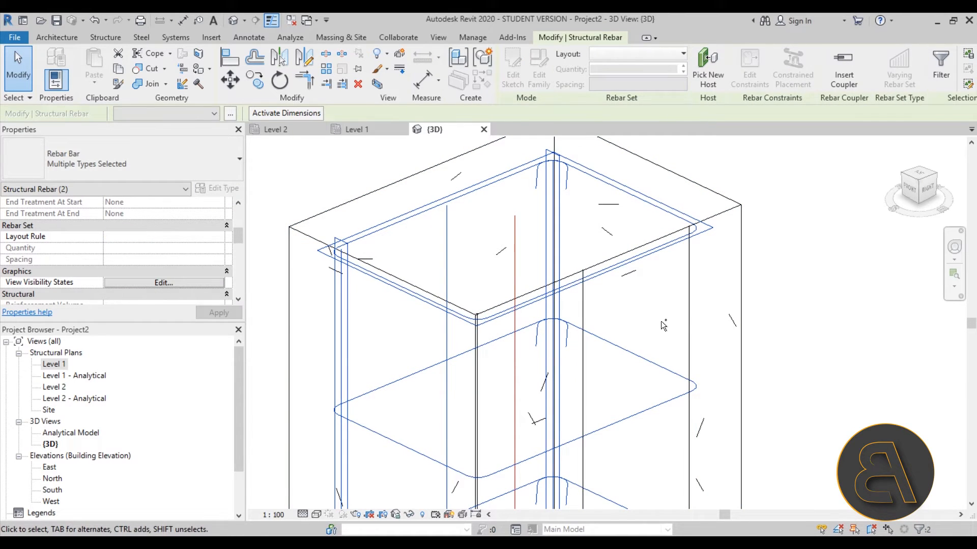
left_click(685, 317, "ctrl")
scroll(487, 217, "down", 3)
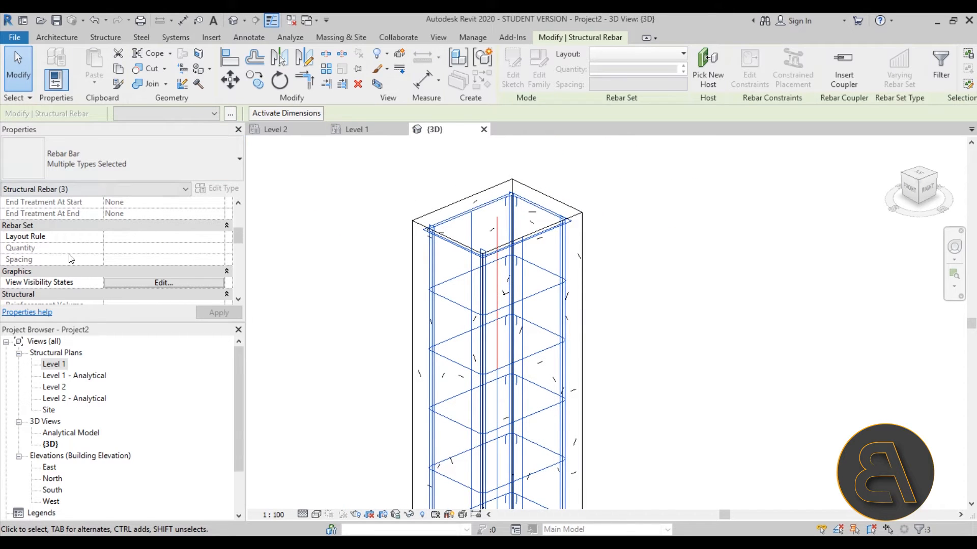
left_click(160, 282)
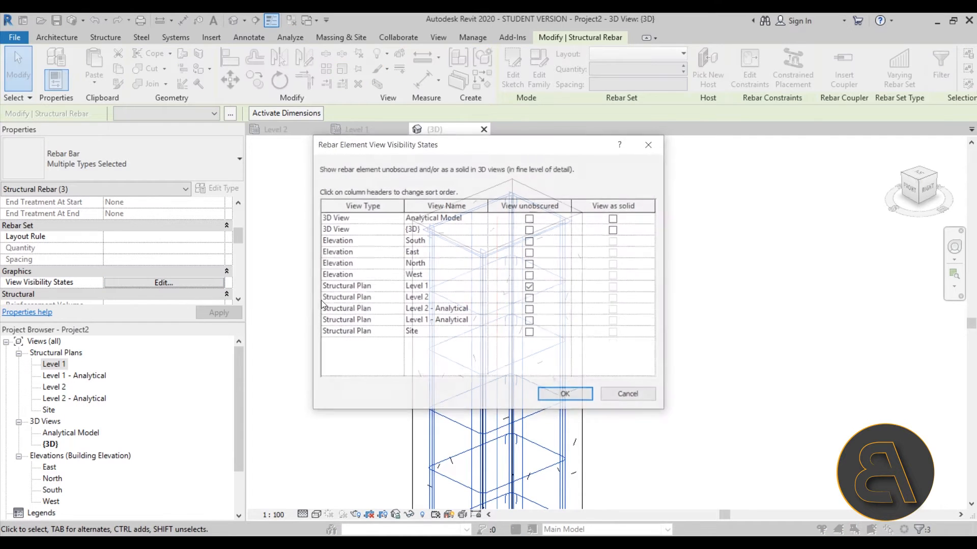
left_click(615, 230)
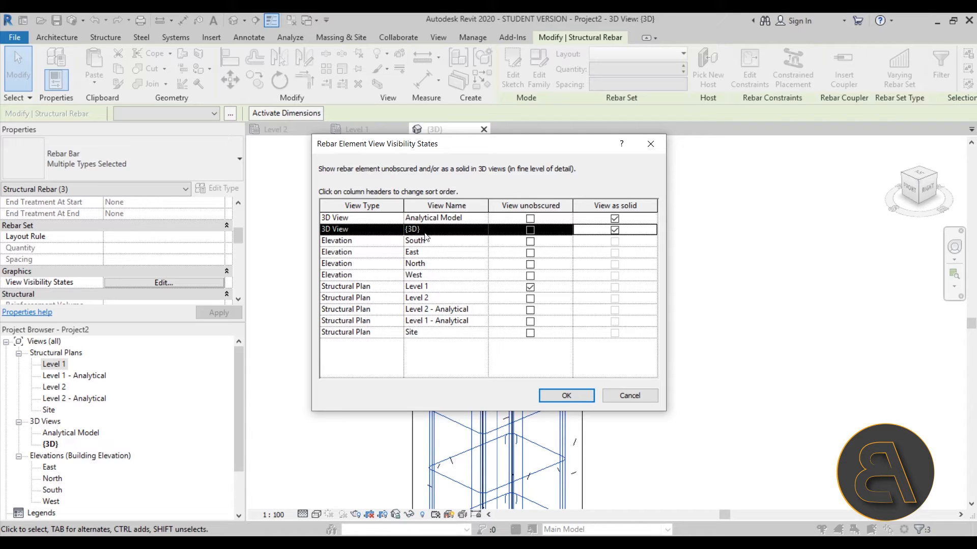
left_click(553, 397)
key("Escape")
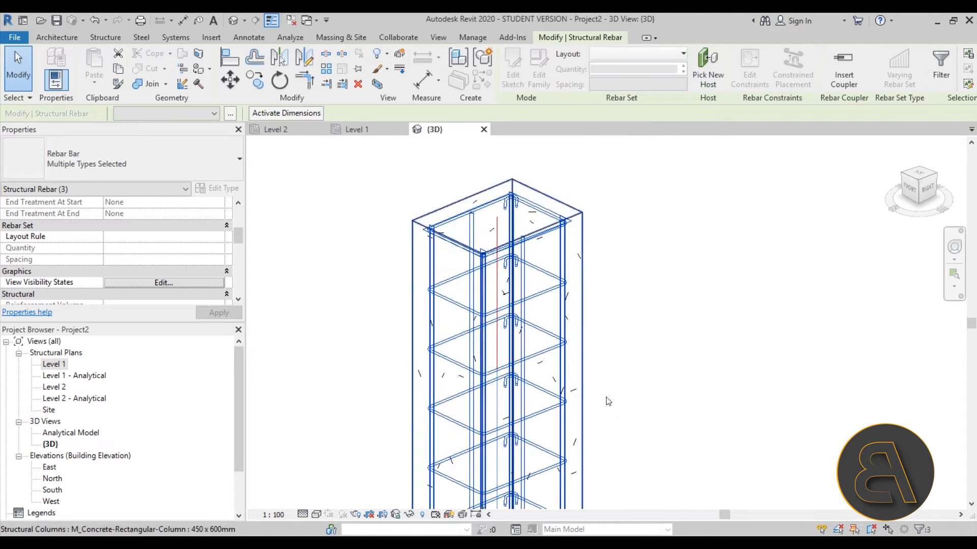
Examine the solid vertical bars and ties in the column, up close and as a whole cage.
scroll(435, 251, "up", 6)
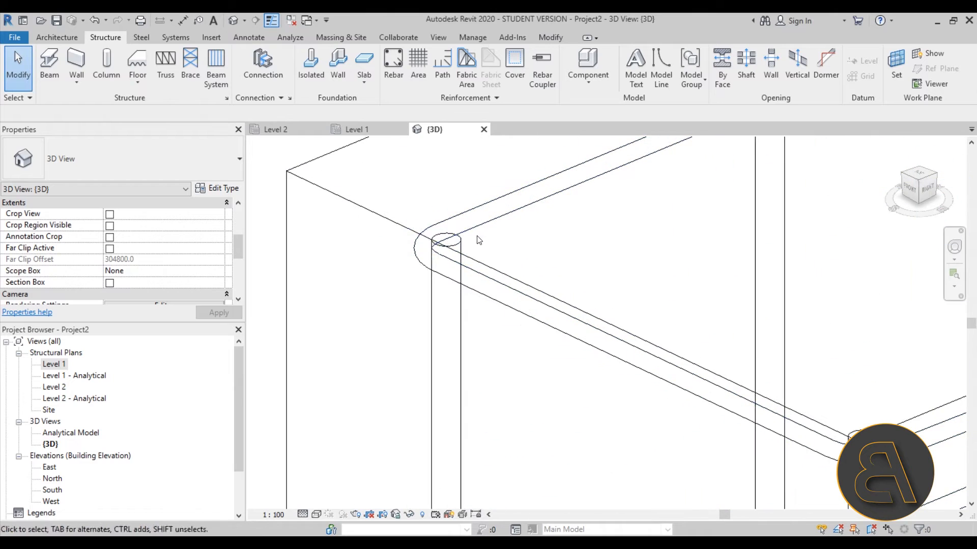
left_click(461, 295)
scroll(450, 264, "down", 6)
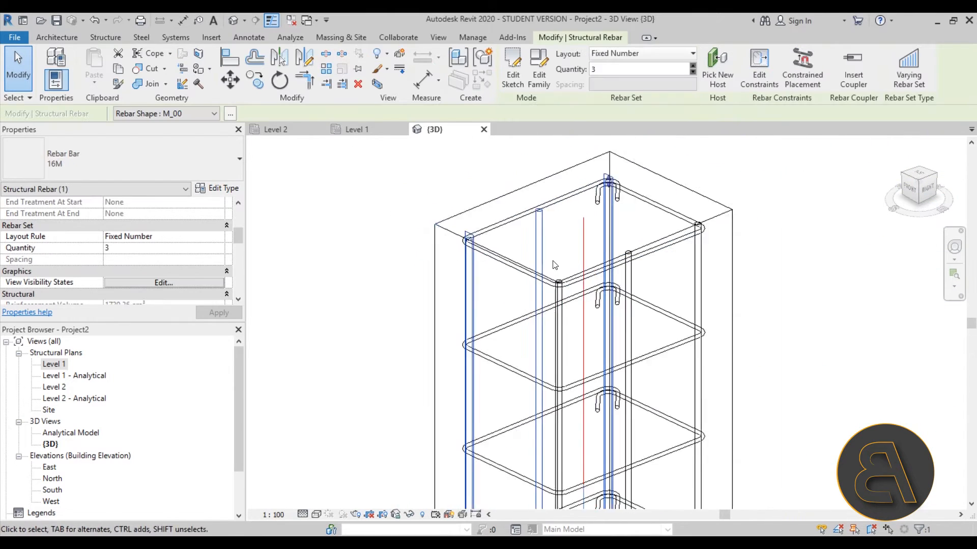
key("Escape")
scroll(463, 216, "down", 6)
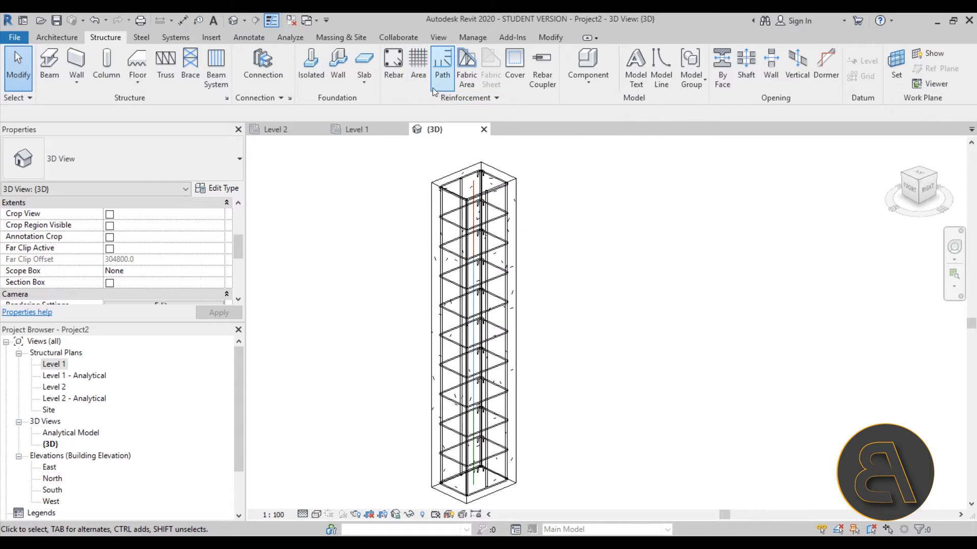
scroll(573, 225, "down", 2)
middle_click_drag(571, 225, 488, 229)
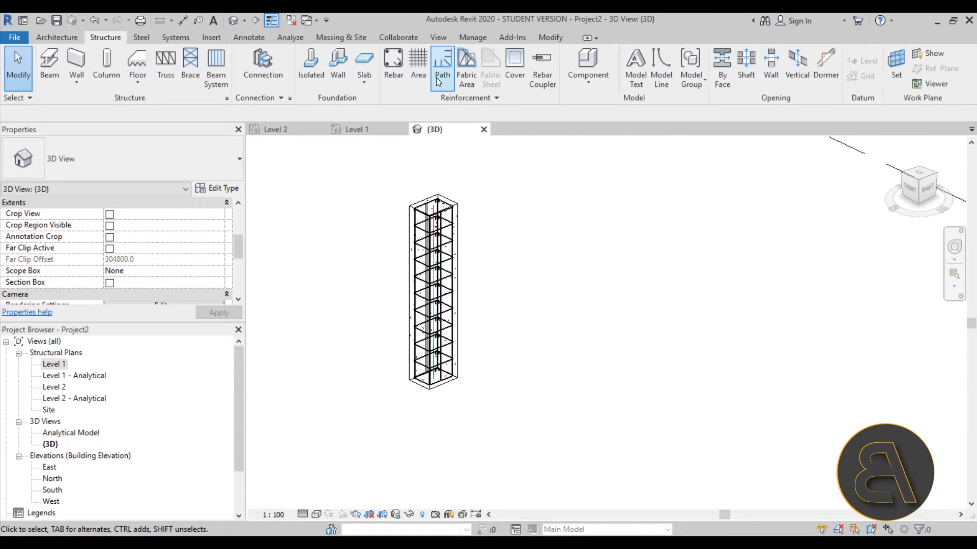
scroll(493, 342, "down", 2)
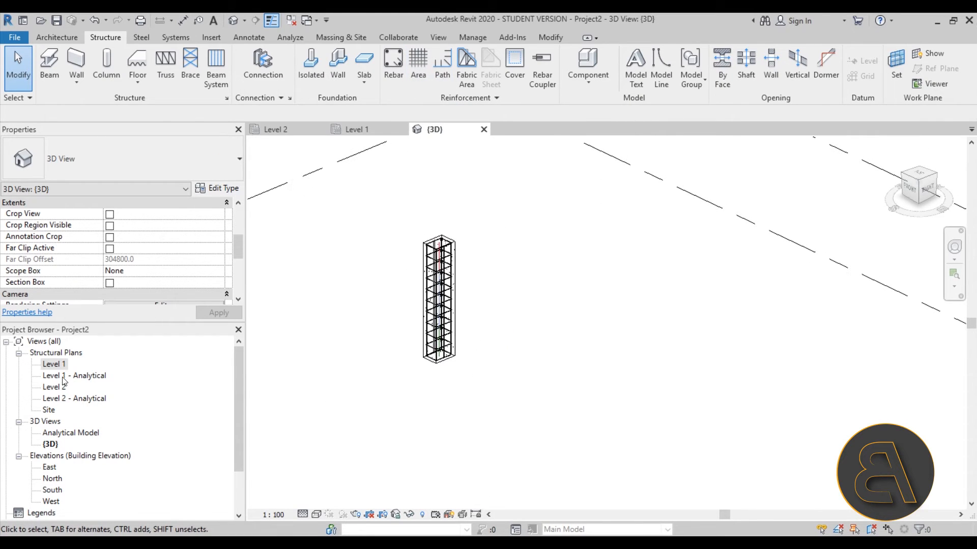
On the Level 1 plan, create a rectangular Generic 300mm floor about 6800 by 4900 mm beside the column and deselect it.
left_click(354, 130)
scroll(490, 312, "down", 4)
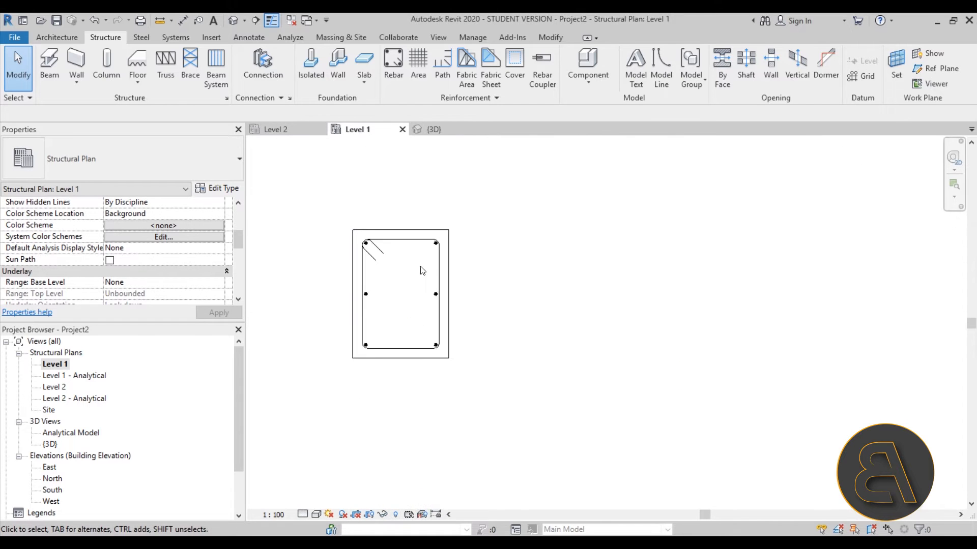
scroll(489, 307, "down", 1)
middle_click_drag(488, 308, 373, 257)
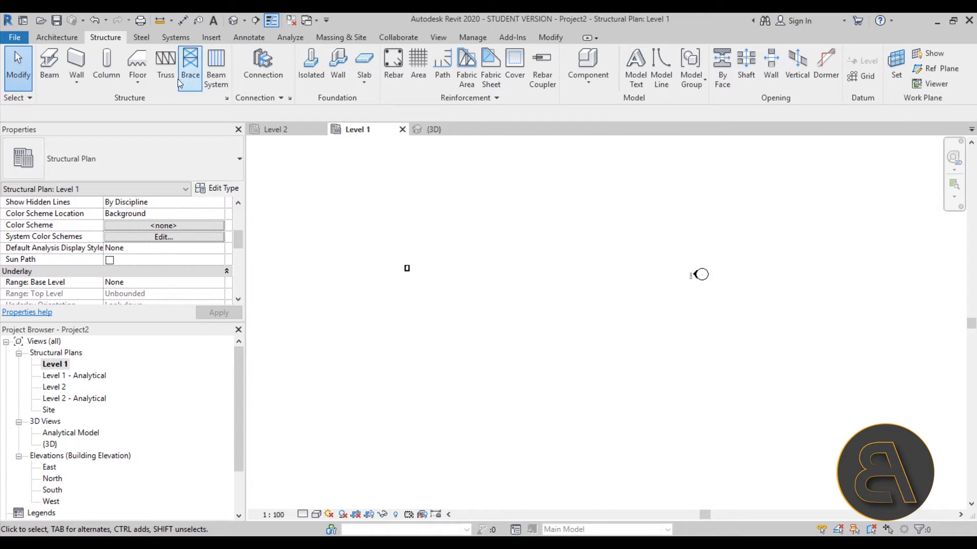
left_click(139, 64)
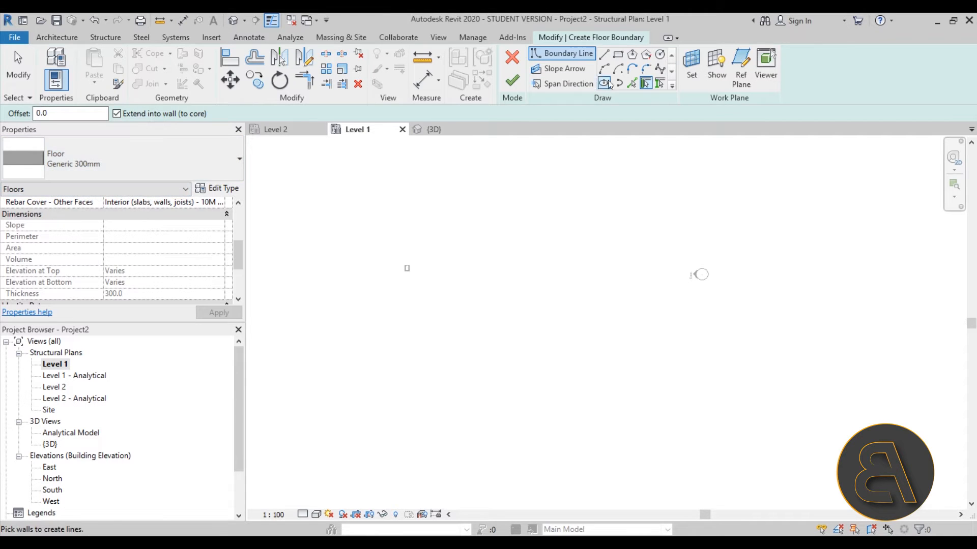
left_click(618, 54)
left_click(453, 263)
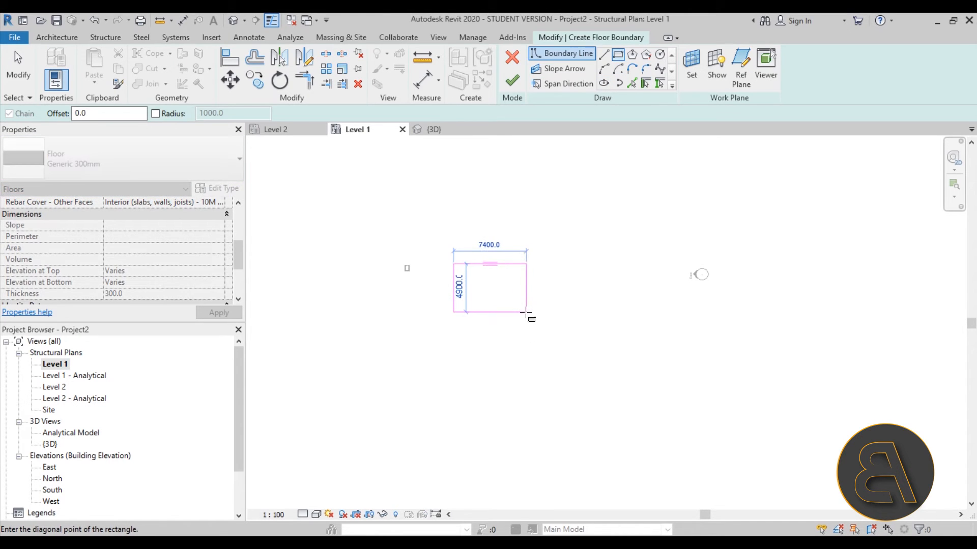
left_click(521, 312)
left_click(514, 82)
scroll(494, 278, "up", 5)
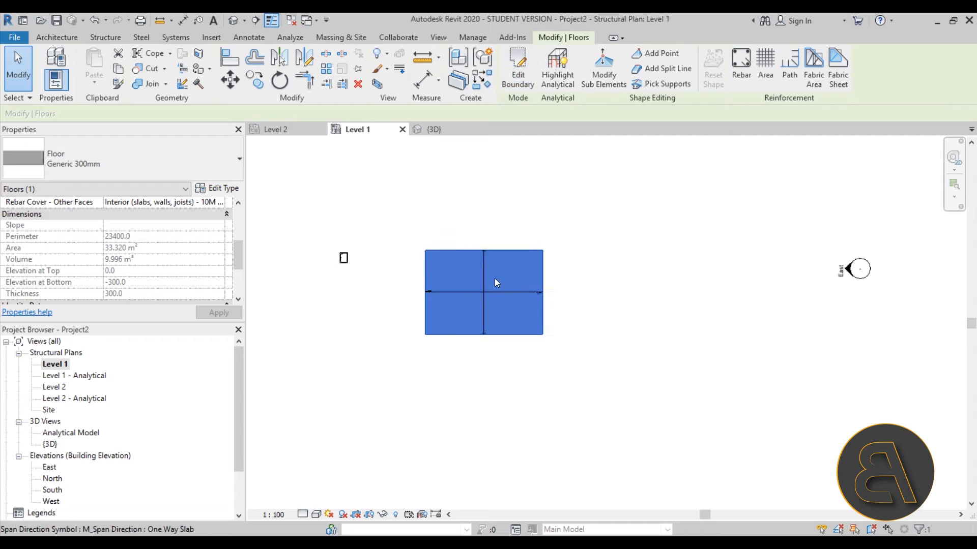
left_click(389, 254)
Add structural area reinforcement to the floor with a rectangular boundary offset 100 mm inside its edges.
left_click(416, 66)
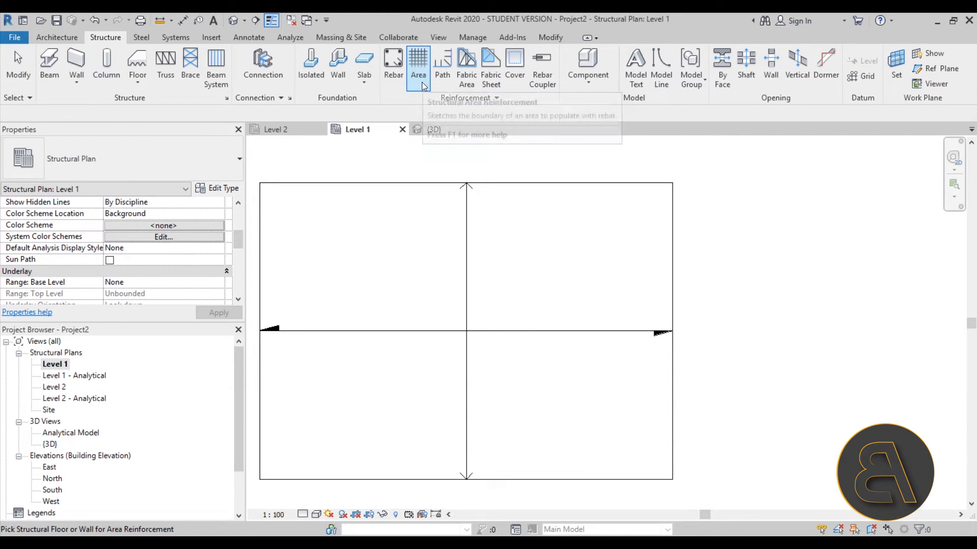
left_click(358, 185)
middle_click_drag(352, 247, 391, 239)
left_click(621, 55)
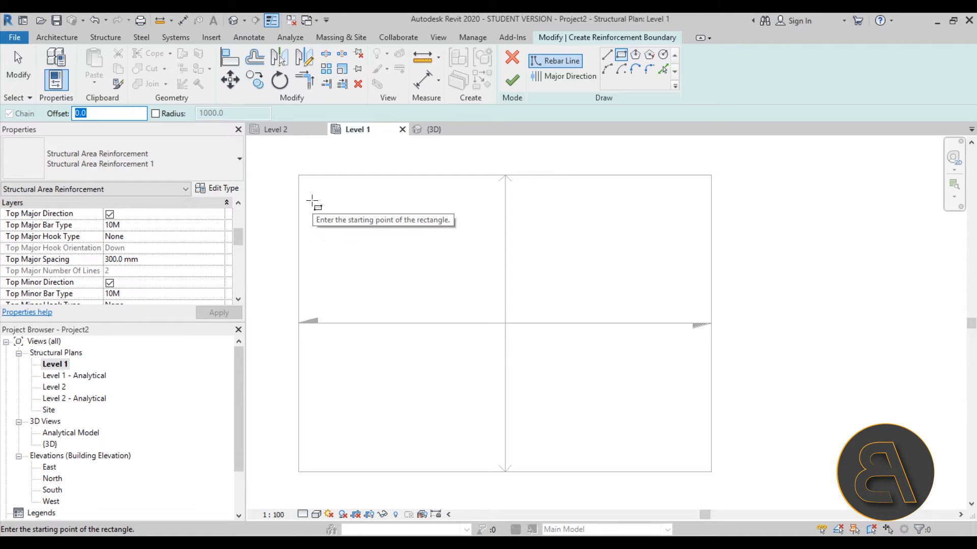
left_click(299, 176)
key("space")
left_click(710, 471)
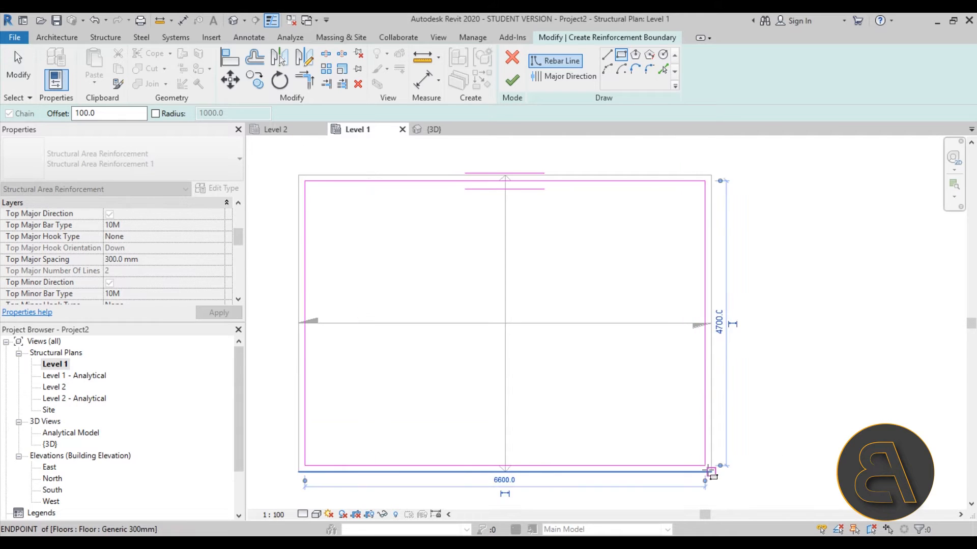
left_click(507, 83)
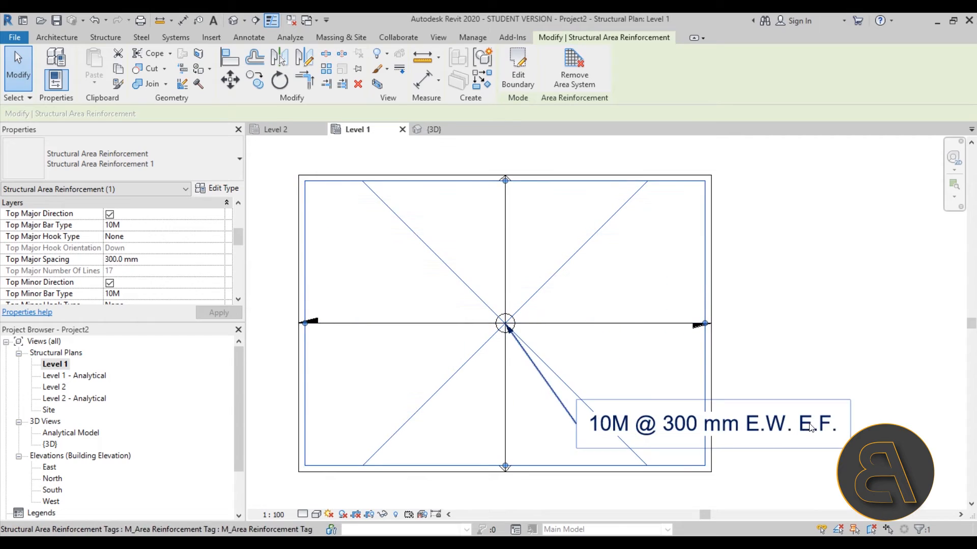
Open the default 3D view and inspect the area reinforcement at the slab's corner.
left_click(229, 24)
scroll(476, 373, "down", 3)
middle_click_drag(506, 384, 475, 341)
scroll(473, 342, "up", 3)
scroll(474, 342, "up", 5)
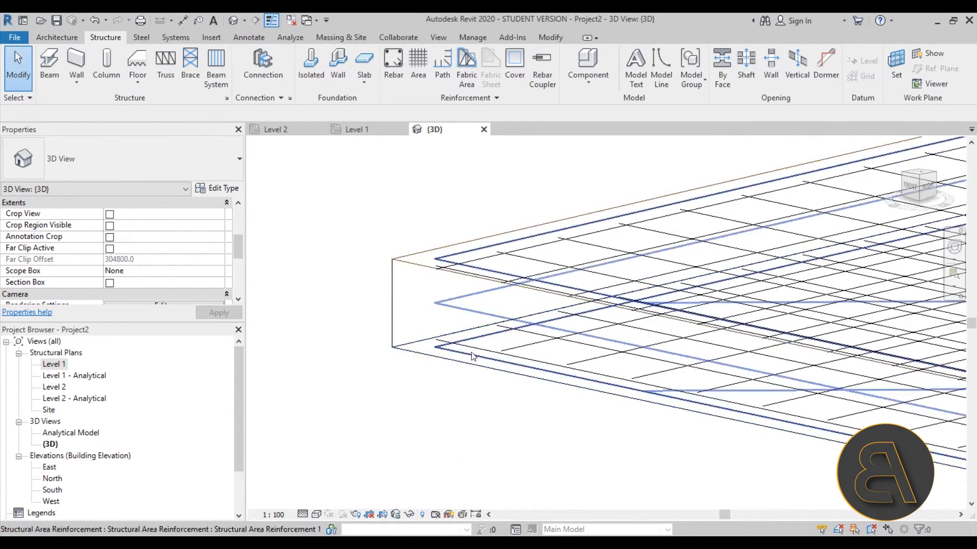
Set the slab area reinforcement's Top Major Hook Type to Standard - 90 deg. and apply it.
left_click(402, 355)
middle_click_drag(402, 355, 379, 351, "shift")
scroll(412, 336, "up", 3)
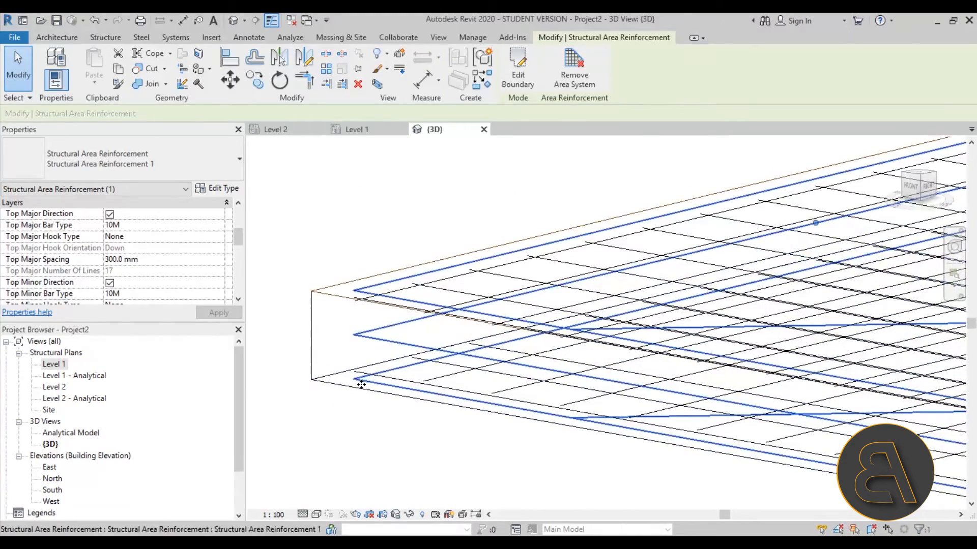
scroll(163, 264, "up", 2)
scroll(155, 283, "down", 1)
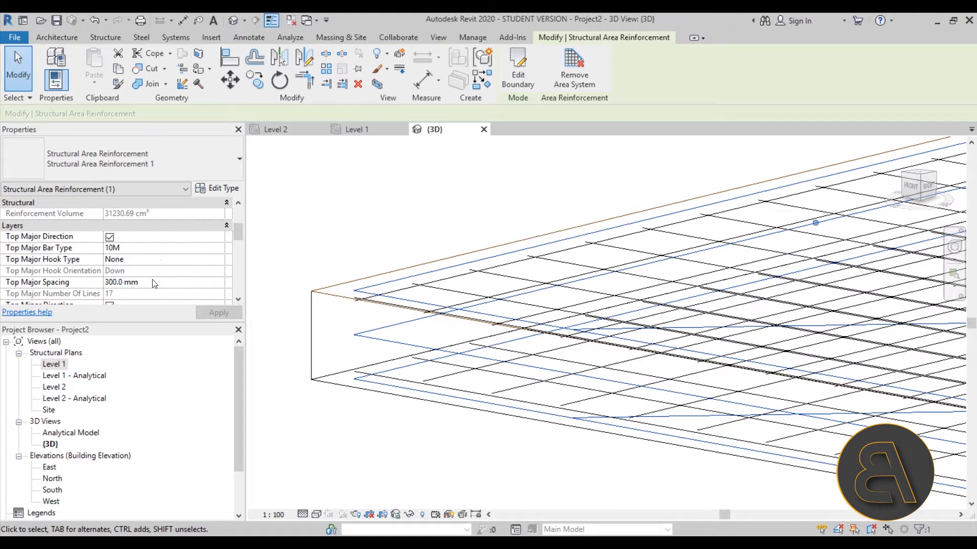
left_click_drag(117, 322, 116, 401)
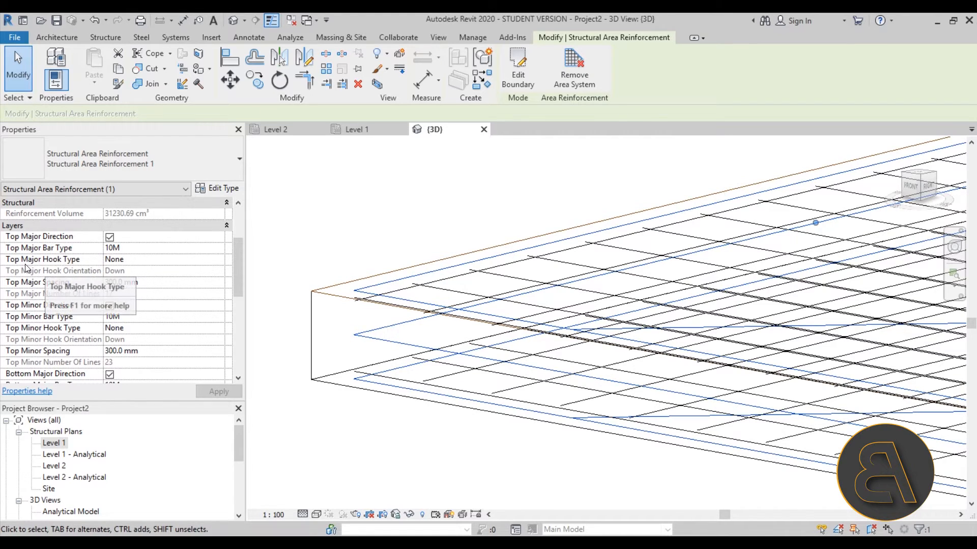
left_click(219, 261)
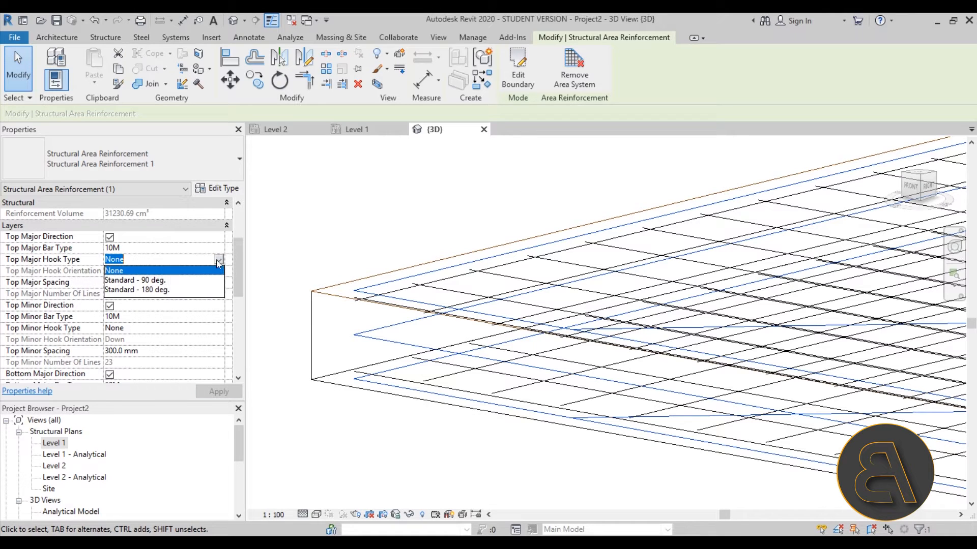
left_click(153, 281)
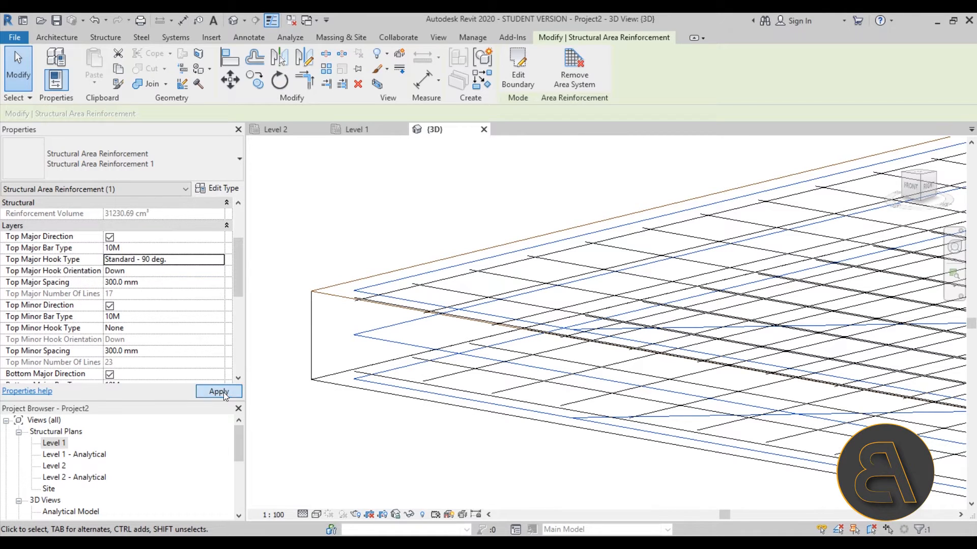
left_click(224, 392)
Show the slab's area reinforcement as solid in the {3D} view and deselect it.
scroll(345, 266, "down", 4)
middle_click_drag(379, 285, 355, 320)
scroll(356, 319, "up", 3)
middle_click_drag(283, 344, 394, 355)
scroll(207, 324, "up", 3)
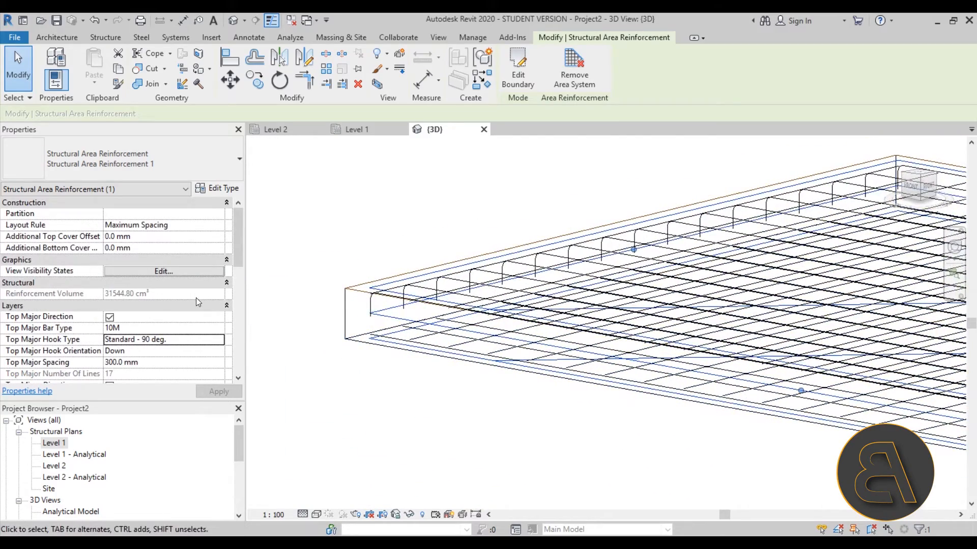
scroll(374, 359, "down", 1)
middle_click_drag(374, 361, 310, 339)
left_click(171, 271)
left_click(615, 230)
left_click(546, 395)
left_click(451, 434)
scroll(307, 308, "up", 4)
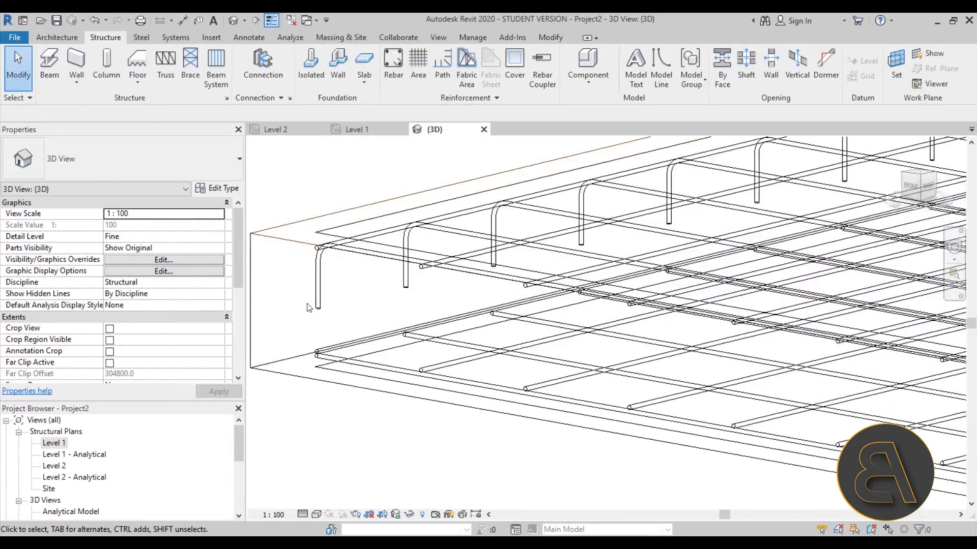
Inspect the slab's hooked top bars, the area reinforcement's layer properties, and the slab beside the column.
scroll(312, 314, "down", 5)
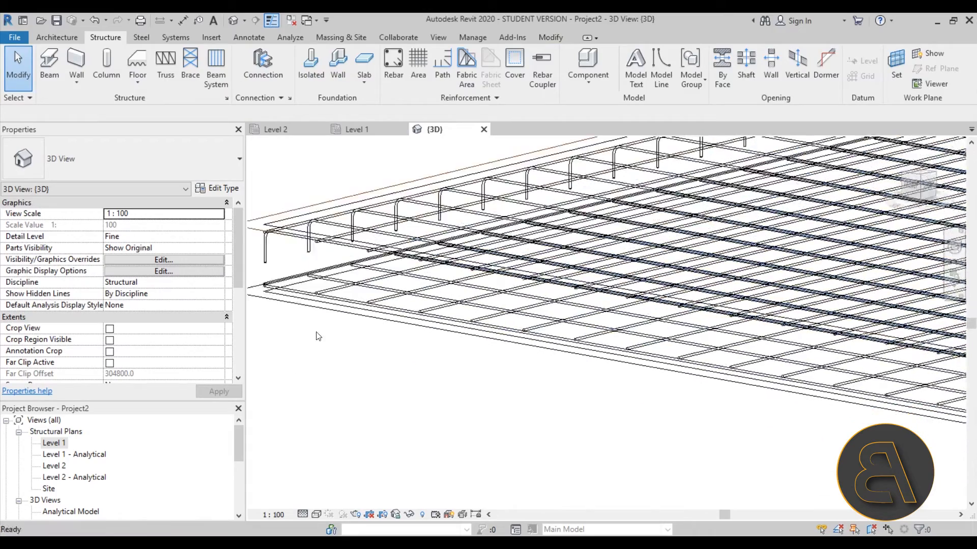
scroll(305, 311, "up", 3)
left_click(306, 305)
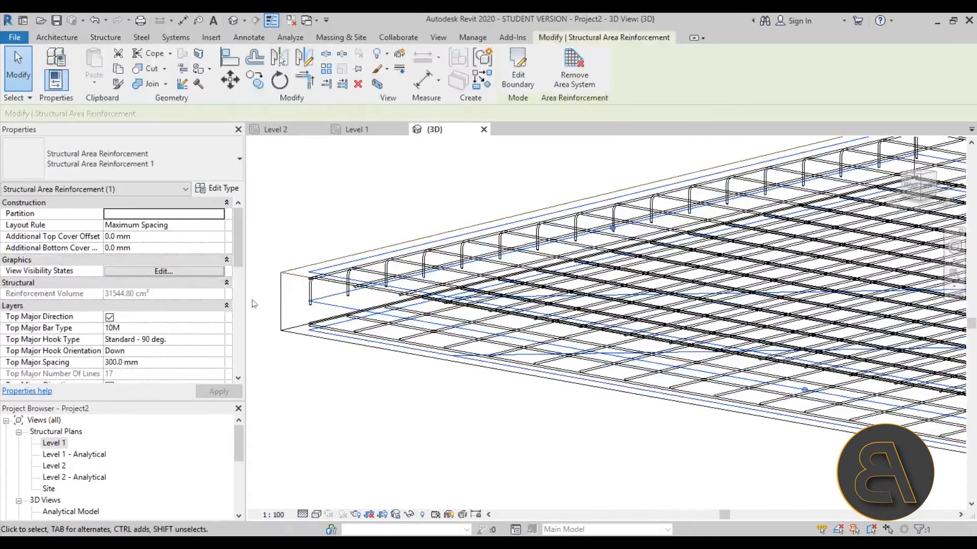
scroll(141, 285, "down", 3)
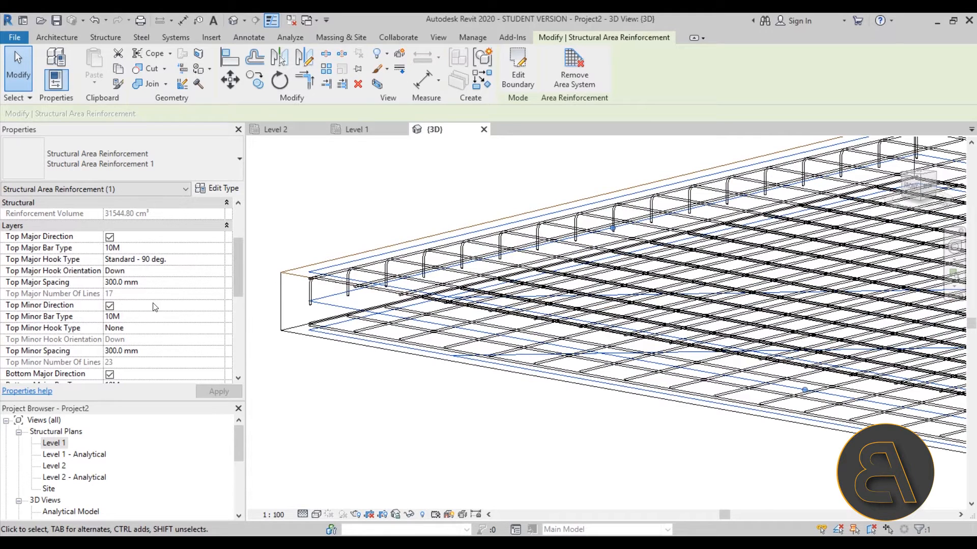
scroll(150, 310, "down", 1)
scroll(193, 295, "down", 1)
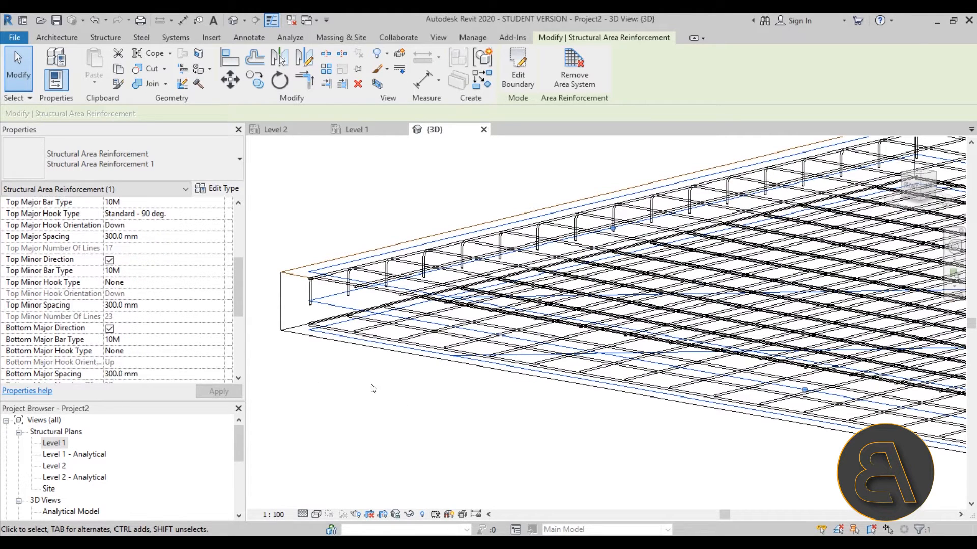
left_click(371, 370)
scroll(482, 376, "down", 5)
middle_click_drag(482, 376, 463, 346)
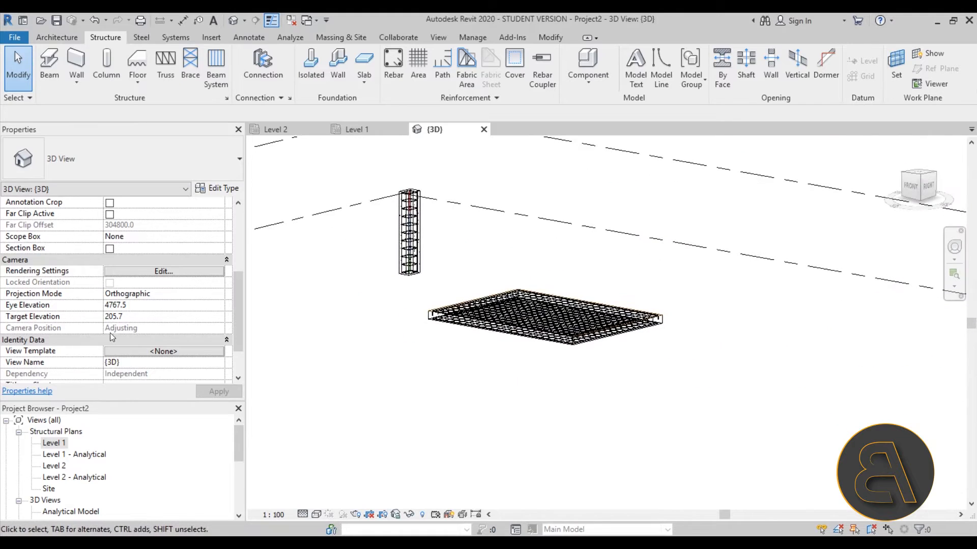
In the Level 1 plan, create a rectangular Generic 300mm structural floor of 7200 x 4800 mm just below the area-reinforced slab.
double_click(53, 443)
scroll(512, 257, "down", 5)
scroll(443, 250, "up", 2)
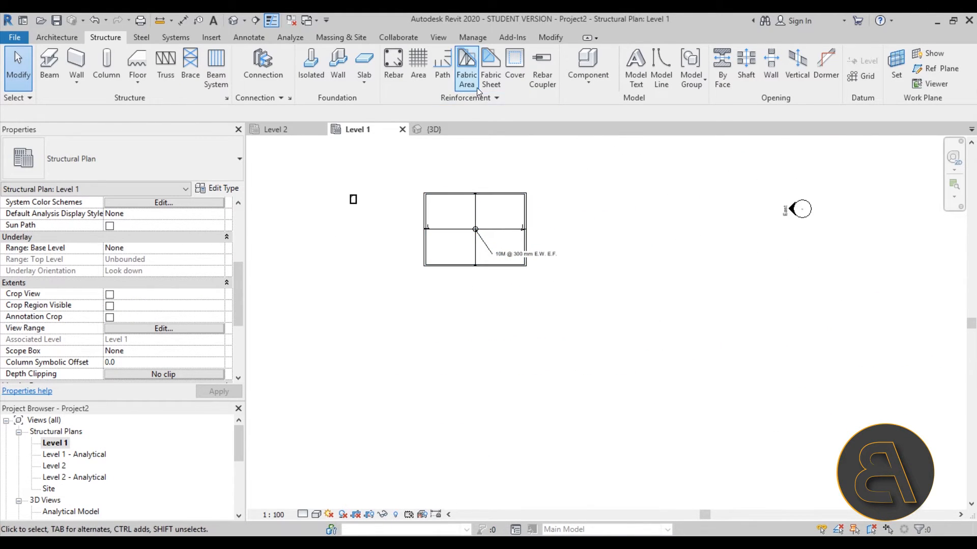
left_click(143, 59)
left_click(618, 54)
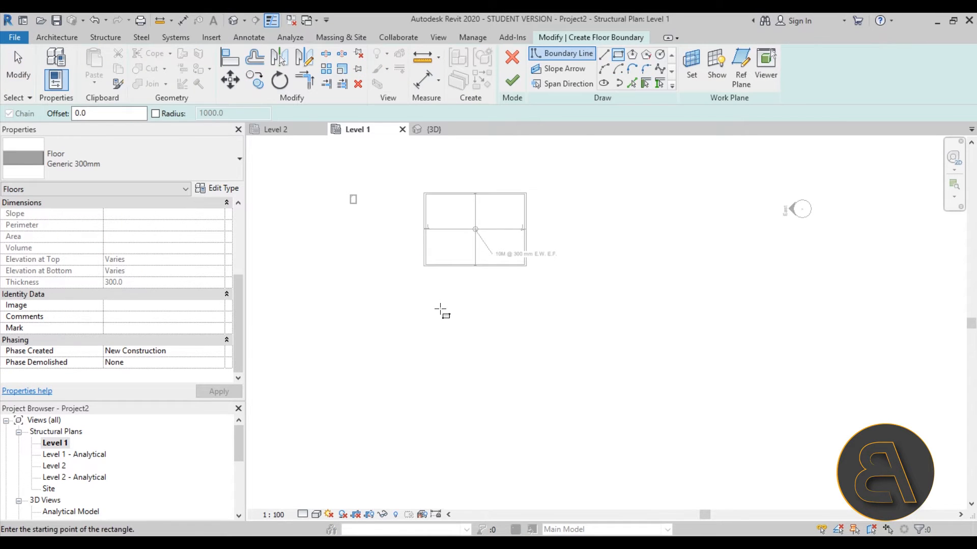
left_click(423, 286)
left_click(530, 358)
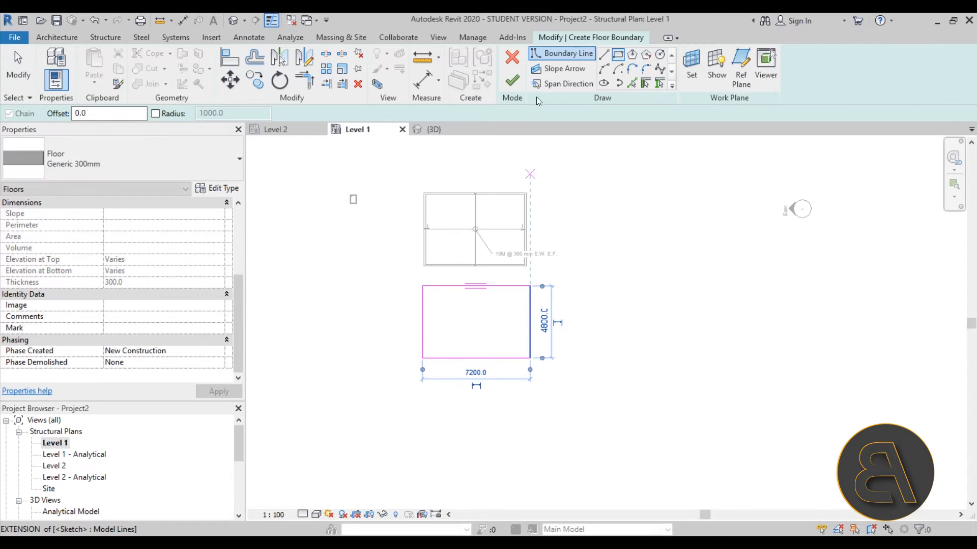
left_click(512, 81)
left_click(600, 323)
Add path reinforcement along the full west edge of the new floor, flipping it so the bars extend into the slab.
scroll(493, 318, "up", 3)
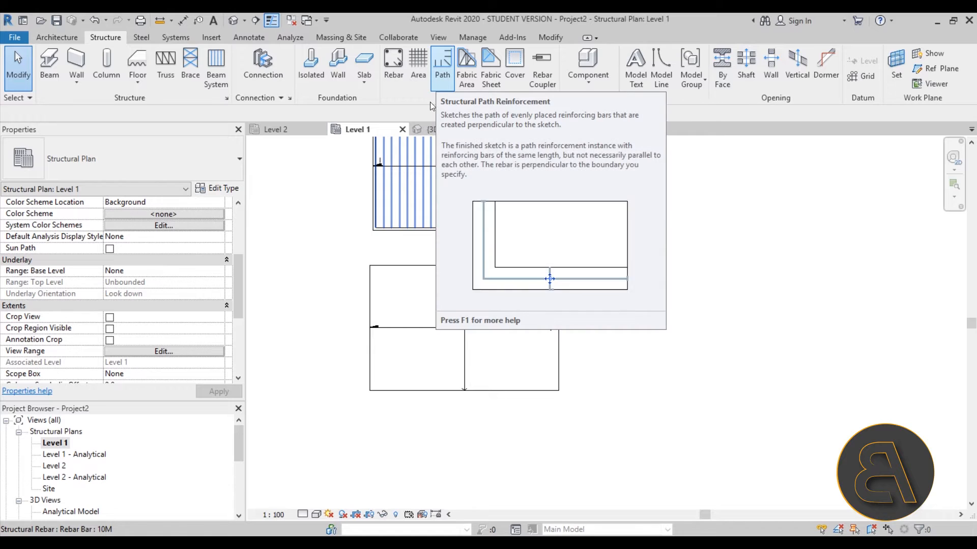
scroll(374, 382, "up", 3)
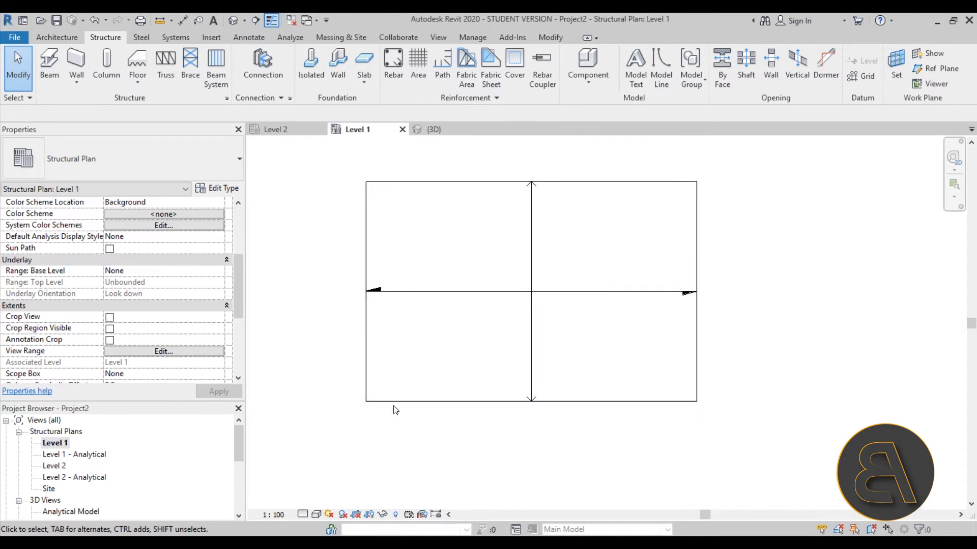
left_click(443, 67)
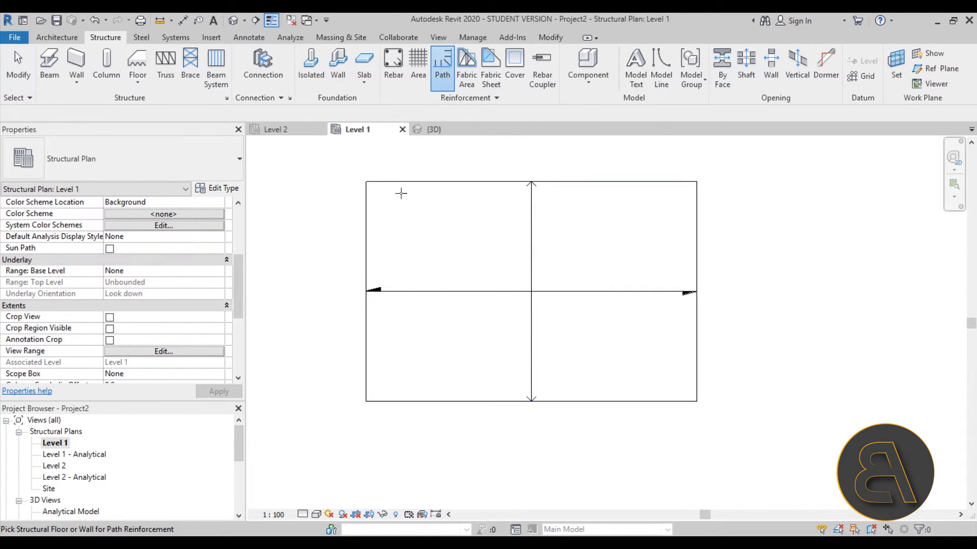
left_click(366, 181)
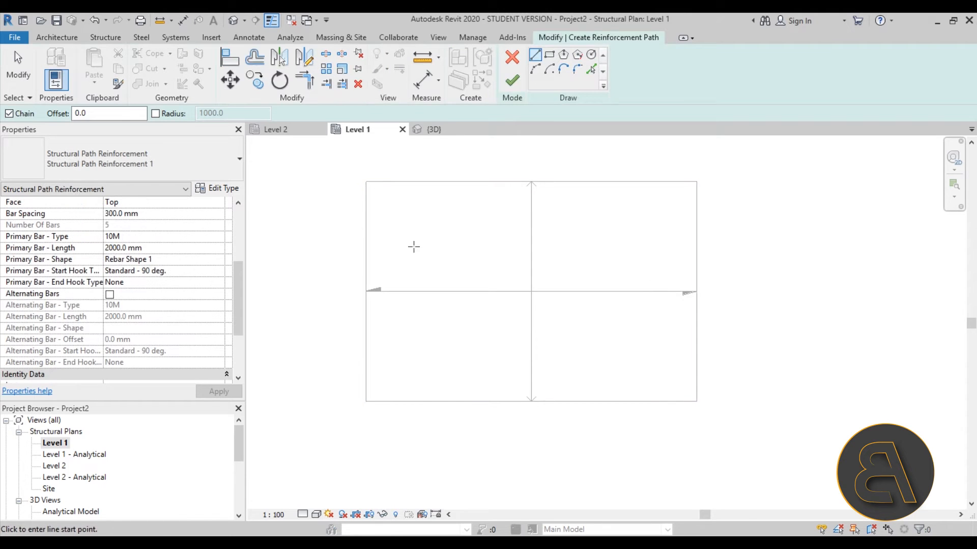
left_click(370, 189)
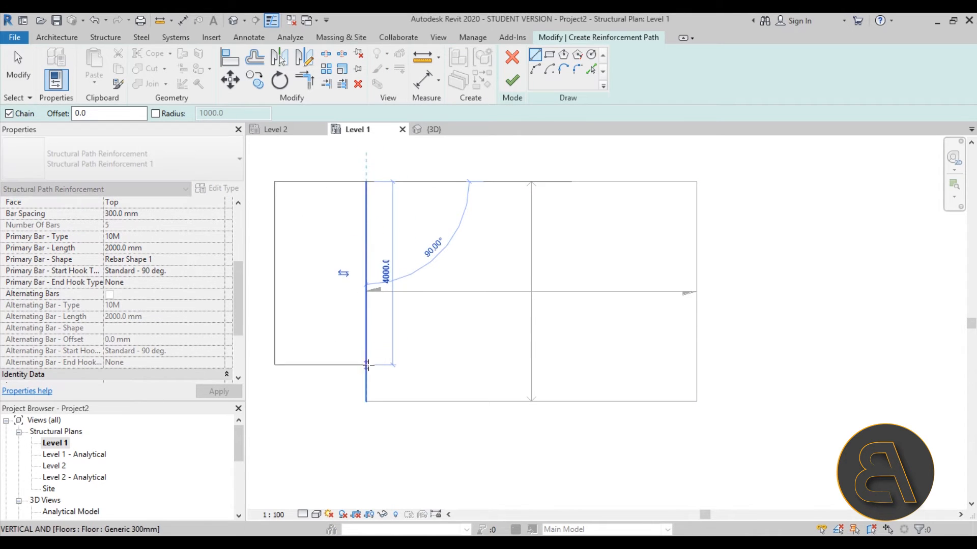
left_click(366, 402)
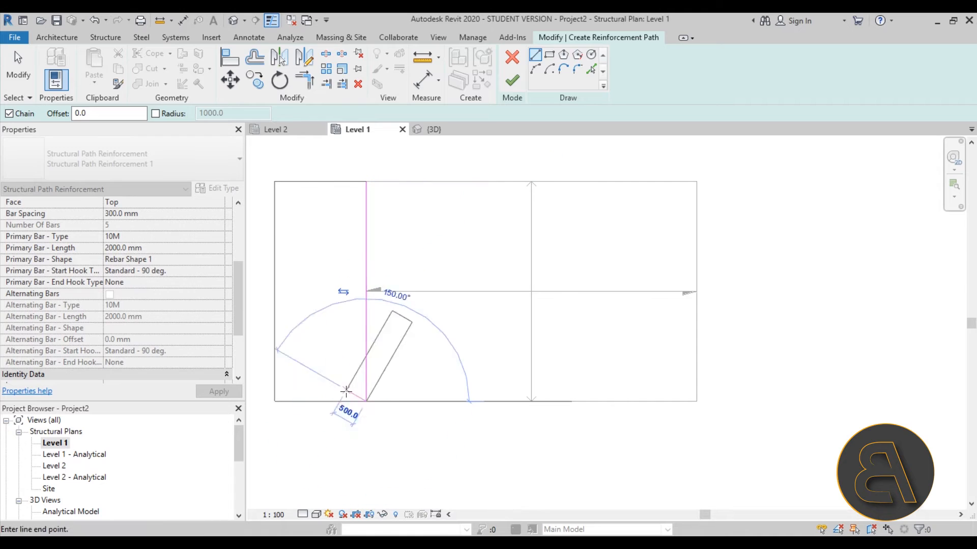
key("Escape")
key("Escape")
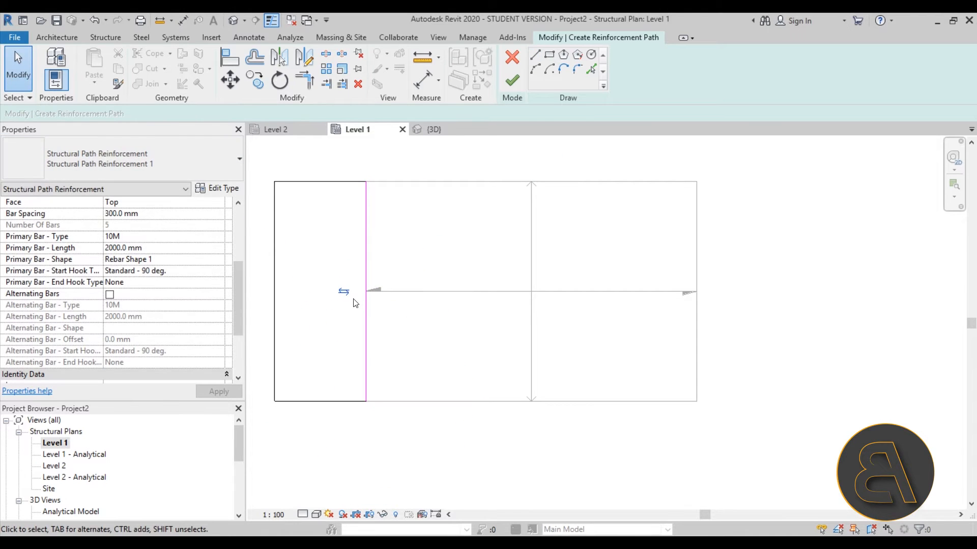
left_click(343, 292)
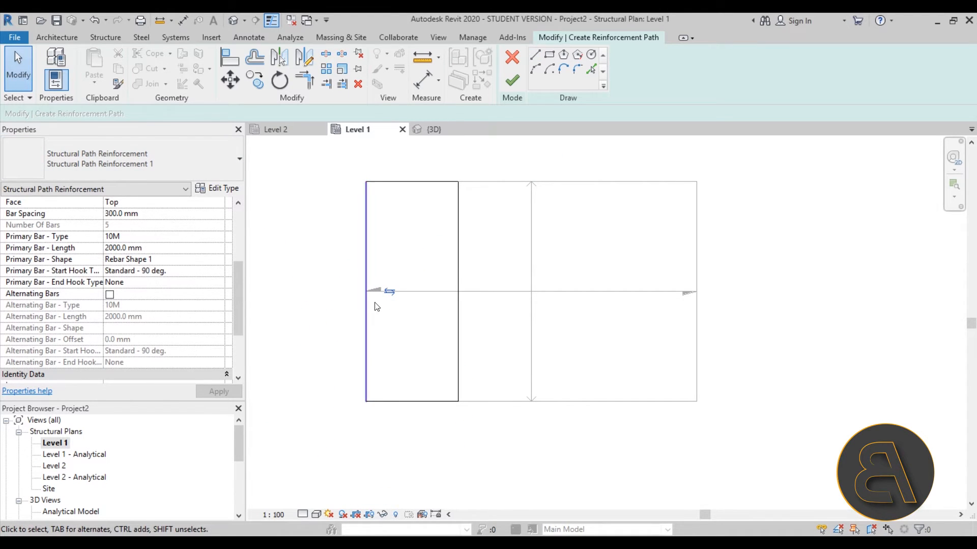
left_click(511, 82)
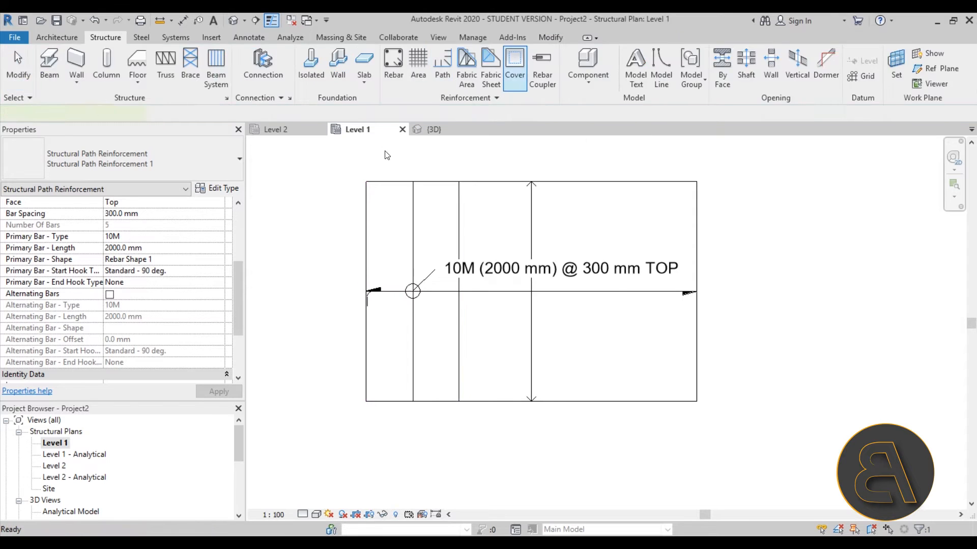
In the default 3D view, set the path reinforcement to show as solid in the Analytical Model and {3D} views.
left_click(233, 21)
scroll(319, 344, "up", 5)
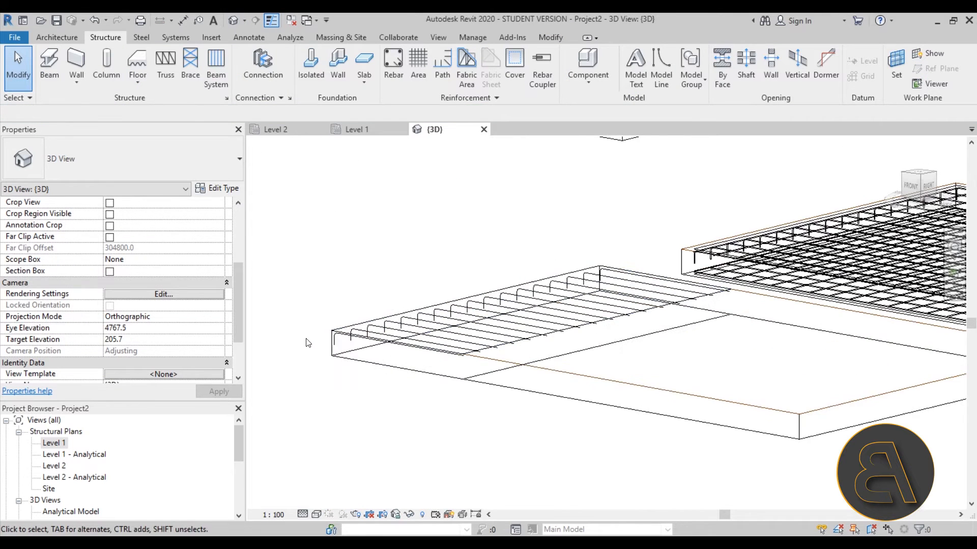
scroll(178, 300, "down", 3)
scroll(177, 302, "up", 5)
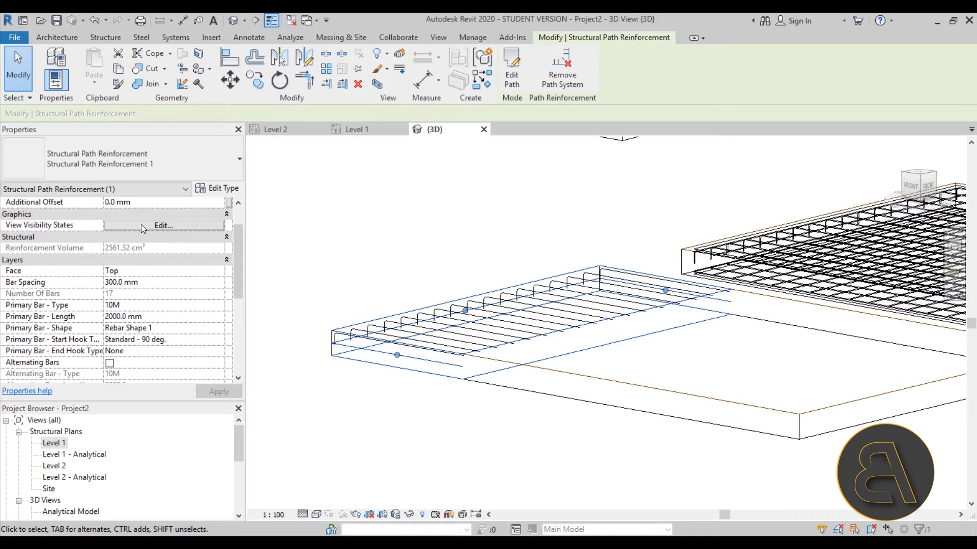
left_click(131, 225)
left_click(614, 219)
left_click(613, 230)
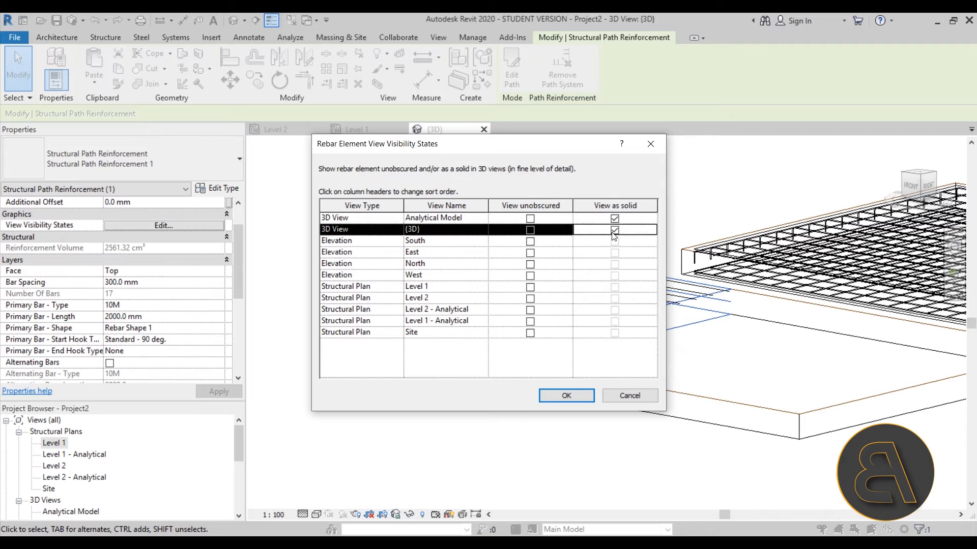
left_click(572, 396)
left_click(395, 432)
Set the path reinforcement's Primary Bar - Type to 13M and apply it.
scroll(335, 346, "up", 4)
left_click(335, 347)
scroll(335, 347, "up", 3)
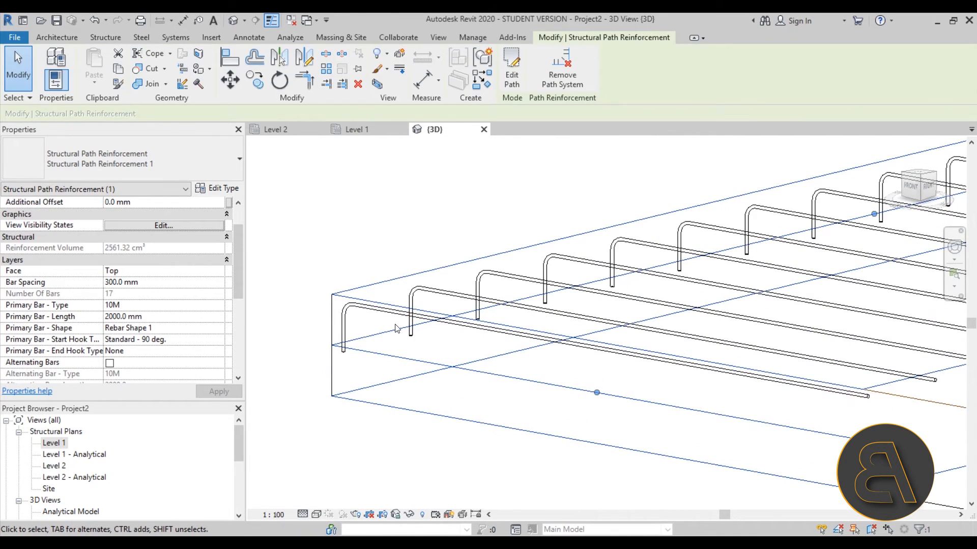
scroll(396, 328, "down", 2)
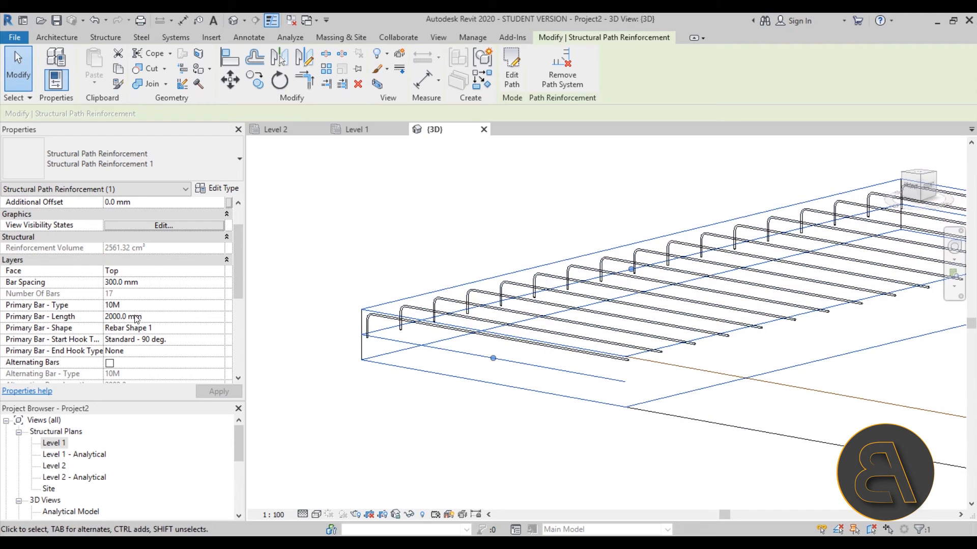
left_click(218, 306)
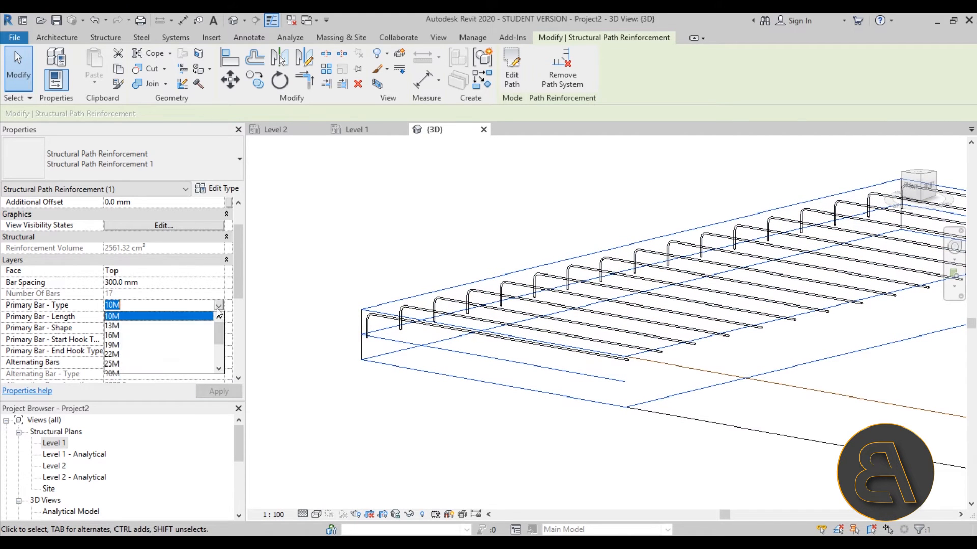
left_click(112, 326)
left_click(218, 392)
scroll(392, 330, "up", 3)
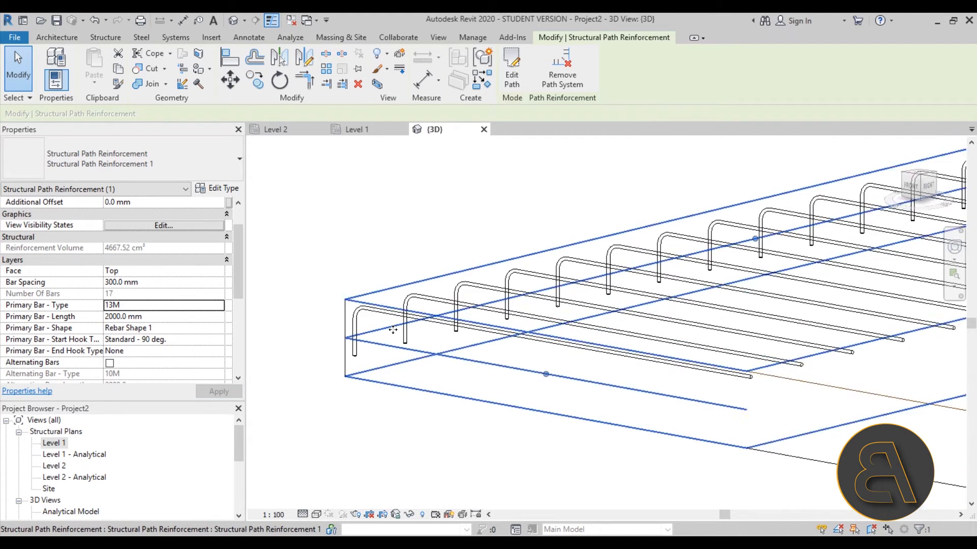
Set the path reinforcement's Primary Bar - Start Hook Type to Standard - 180 deg. and deselect it.
left_click(220, 340)
left_click(164, 370)
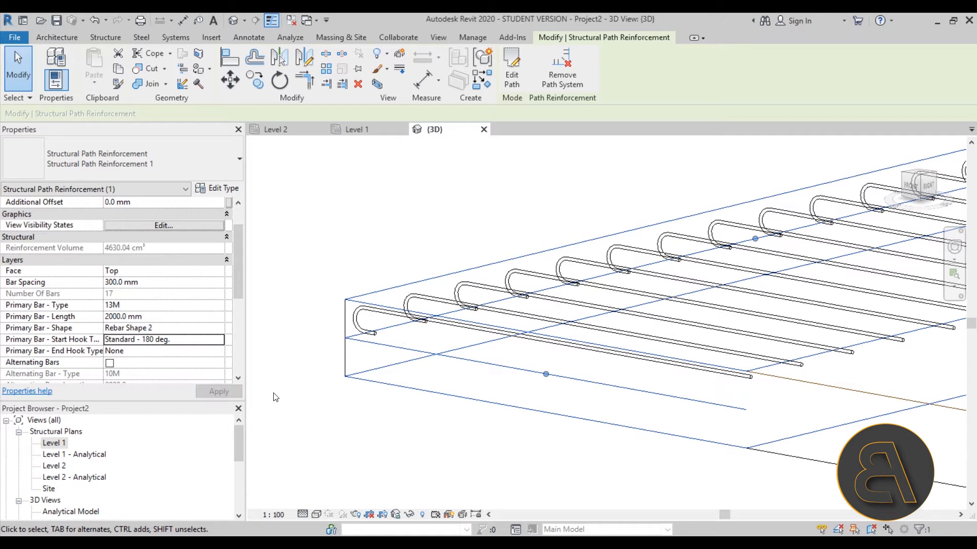
left_click(364, 406)
scroll(363, 405, "down", 4)
left_click(356, 334)
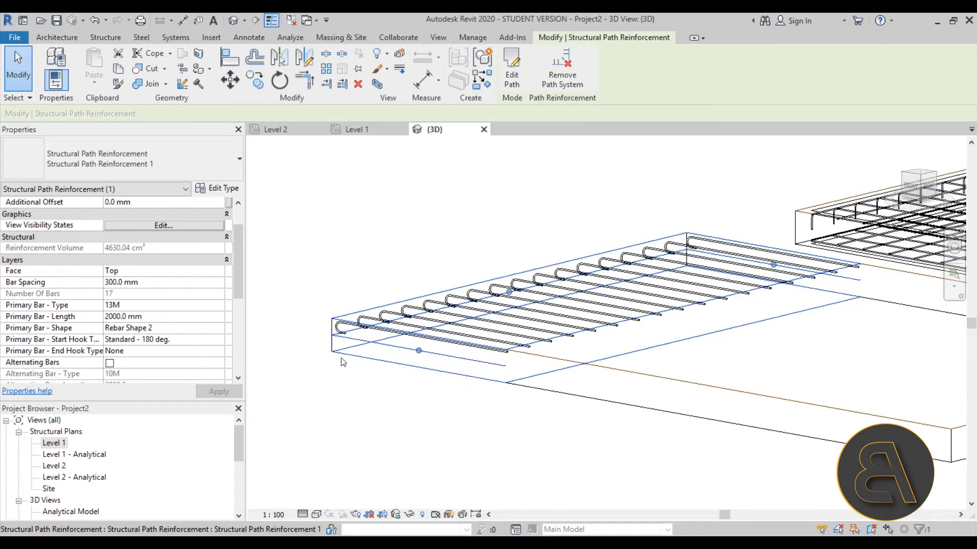
mouse_move(419, 351)
left_mouse_down()
mouse_move(444, 347)
mouse_move(389, 368)
mouse_move(473, 356)
mouse_move(431, 362)
mouse_move(423, 353)
left_mouse_up()
key("Escape")
Inspect the path-reinforced floor and the hooked bars at the corner of the area-reinforced slab from several 3D angles.
middle_click_drag(404, 365, 486, 417, "shift")
scroll(420, 155, "up", 1)
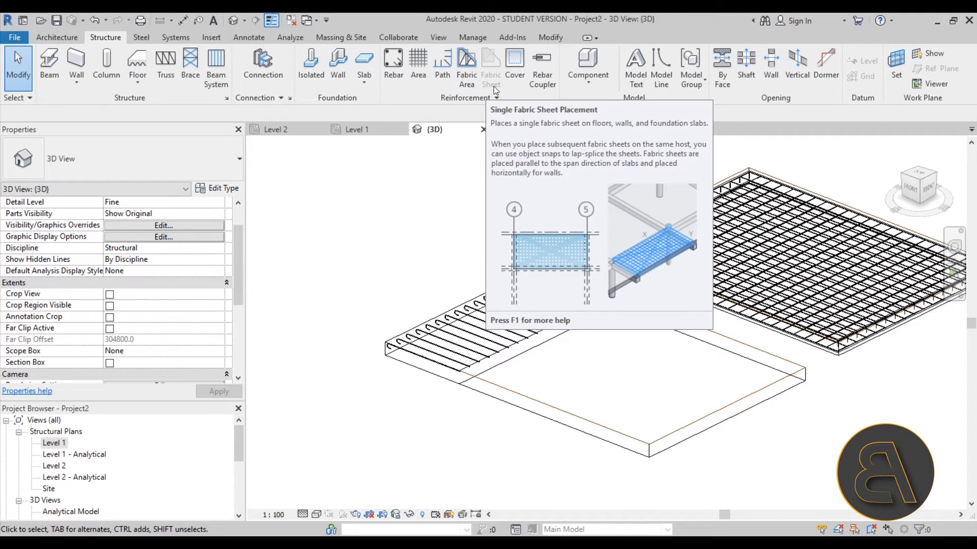
middle_click_drag(644, 321, 593, 320)
middle_click_drag(602, 354, 595, 273, "shift")
scroll(479, 239, "up", 6)
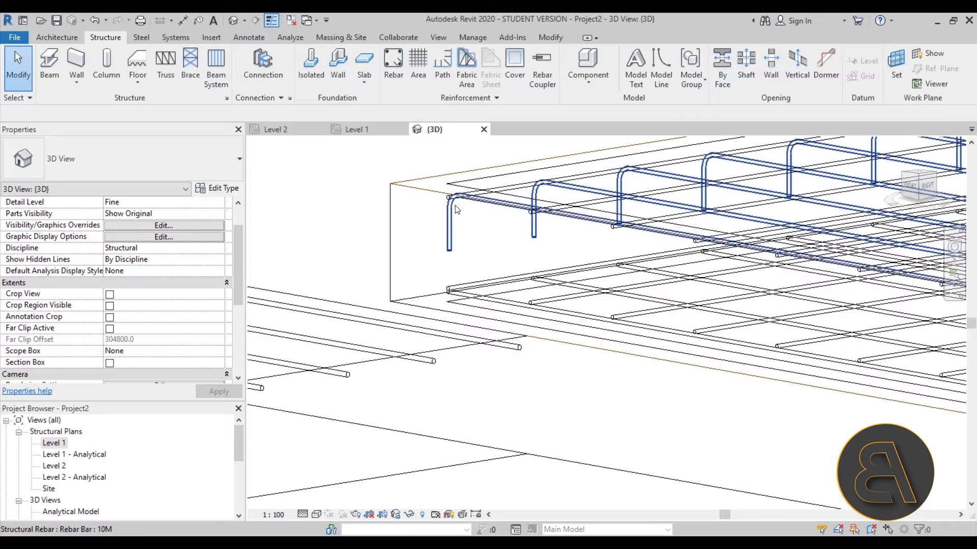
middle_click_drag(451, 215, 410, 235, "shift")
scroll(409, 236, "down", 8)
middle_click_drag(600, 305, 748, 209, "shift")
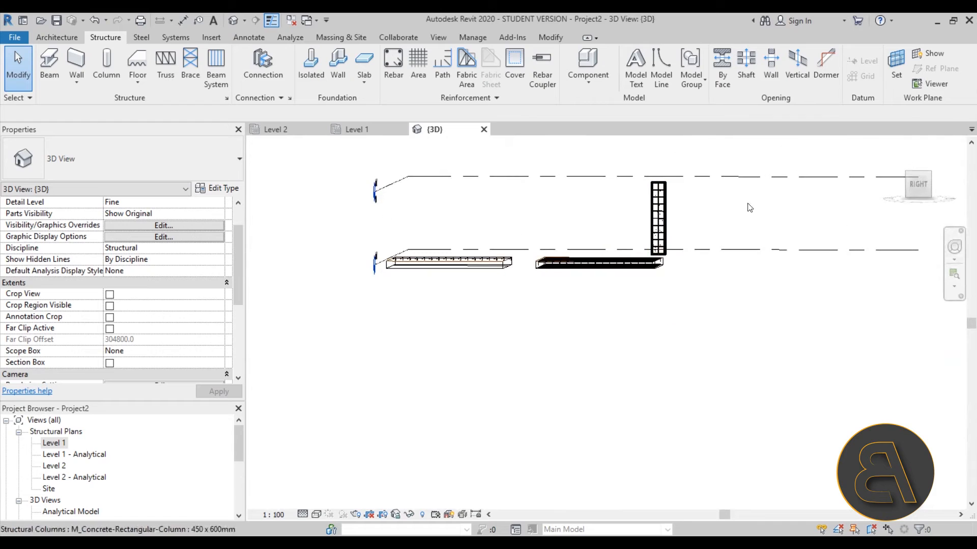
Examine how the top and bottom bars lie within the area-reinforced slab in the Right orientation.
left_click(919, 185)
scroll(560, 326, "up", 8)
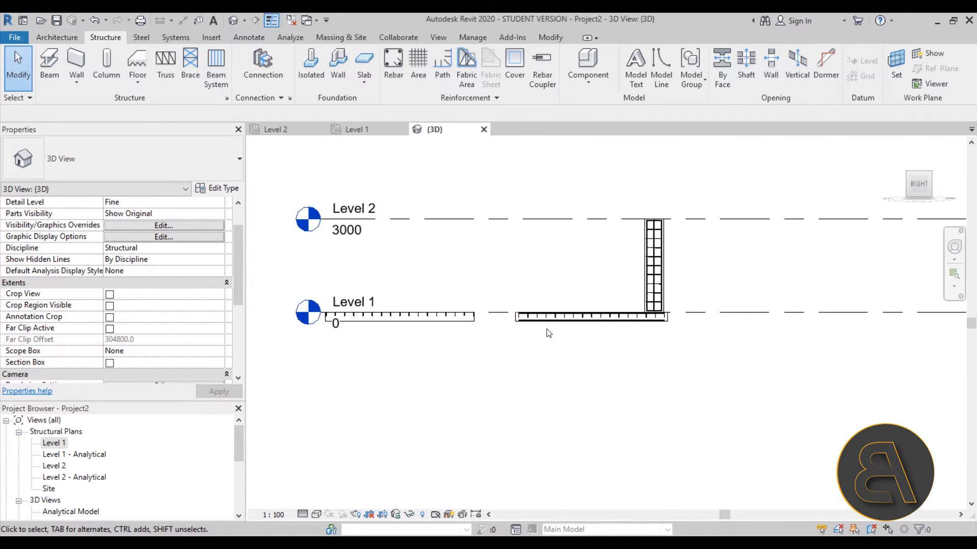
scroll(512, 263, "up", 2)
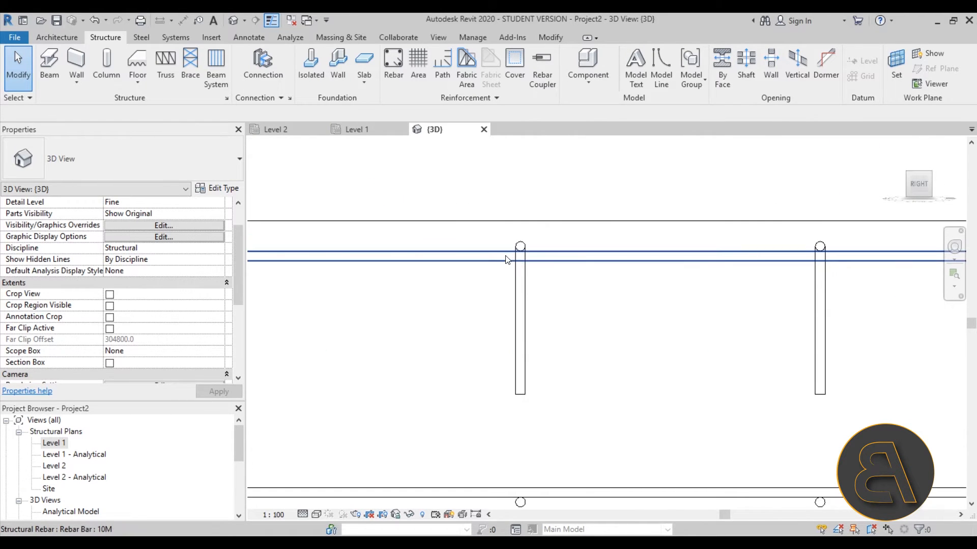
scroll(518, 252, "down", 7)
scroll(405, 355, "up", 7)
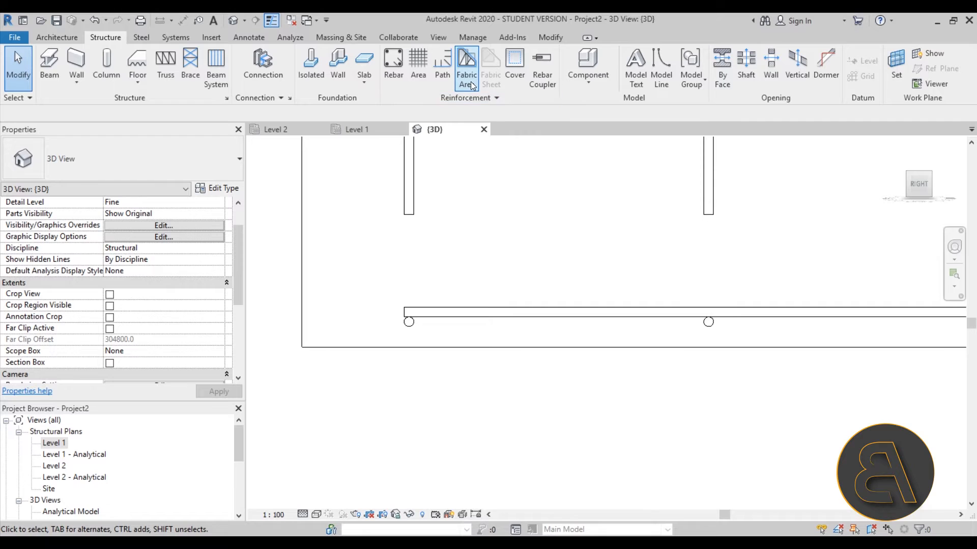
scroll(467, 252, "down", 3)
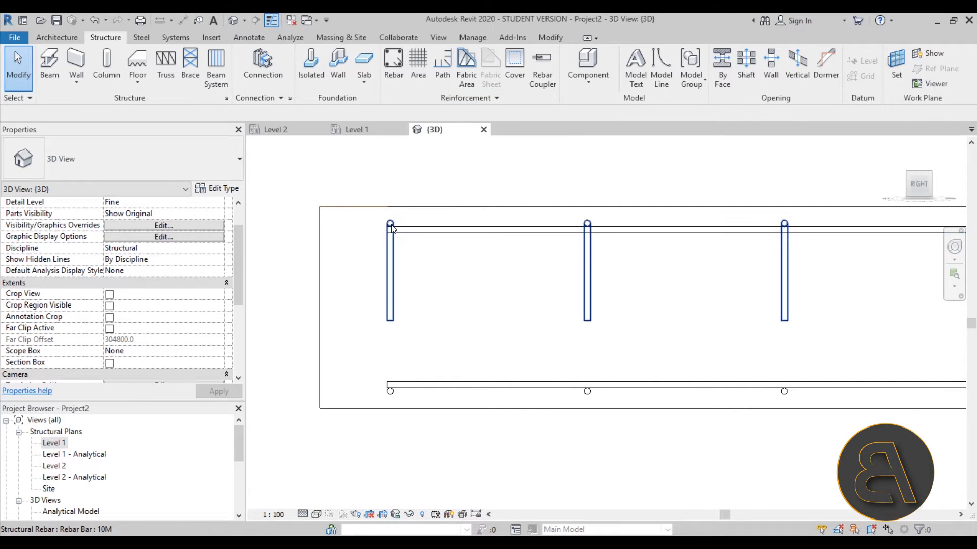
scroll(371, 323, "down", 5)
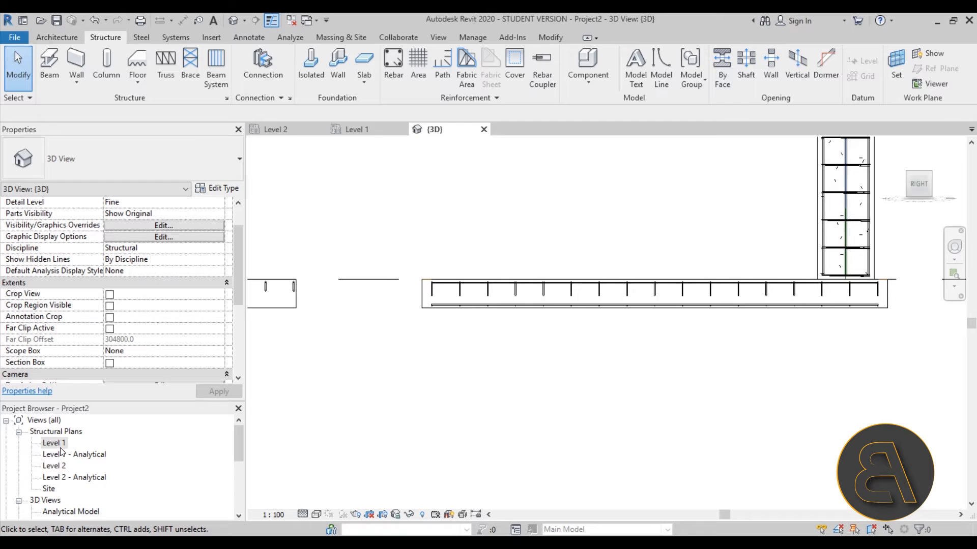
In the Level 1 plan, create a rectangular Generic 300mm structural floor of about 35 m² east of the area-reinforced slab.
left_click(349, 131)
scroll(494, 269, "down", 3)
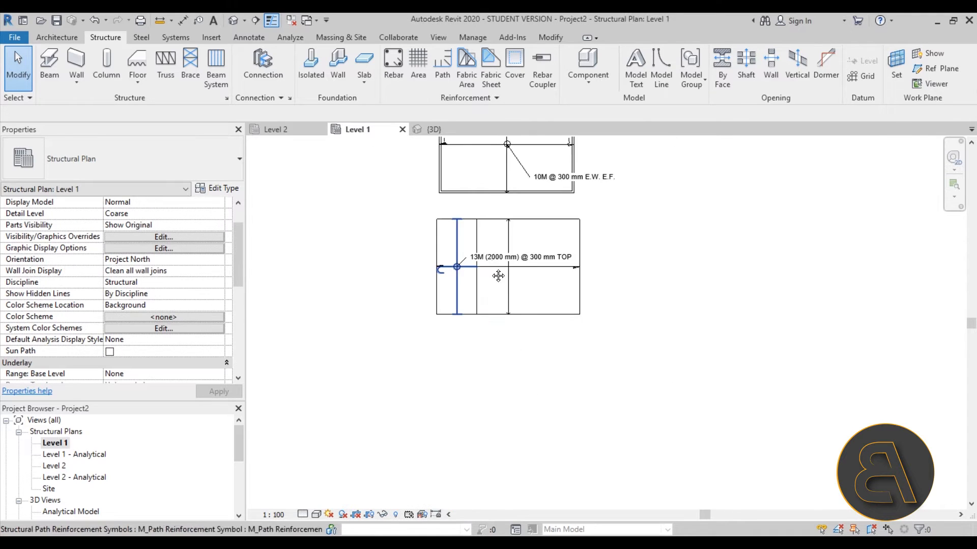
middle_click_drag(497, 276, 417, 319)
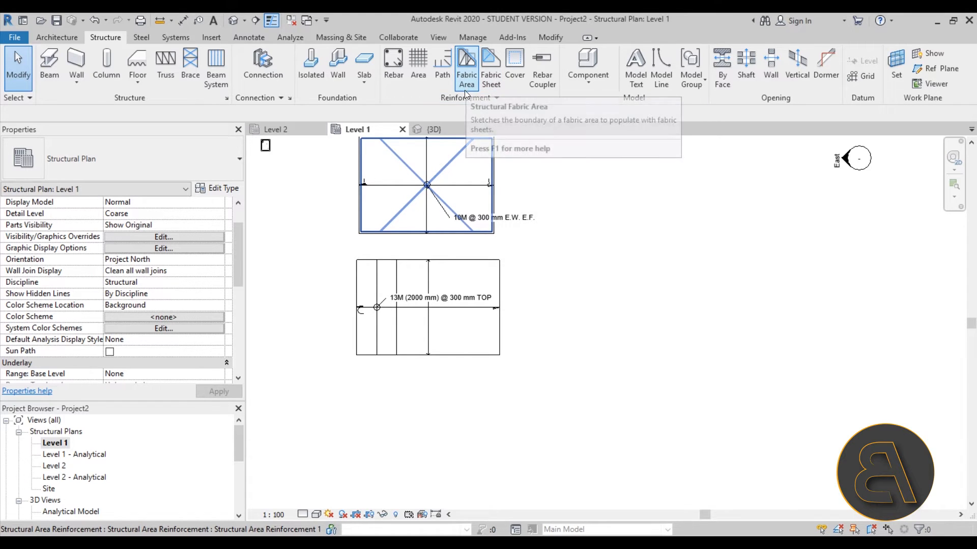
middle_click_drag(611, 282, 498, 363)
left_click(138, 76)
left_click(618, 54)
left_click(449, 213)
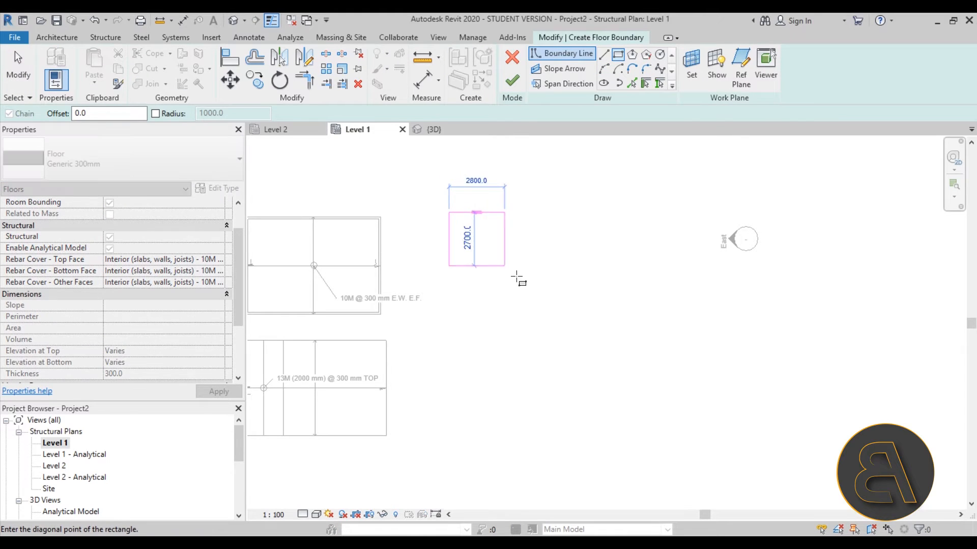
left_click(569, 314)
left_click(511, 80)
scroll(513, 252, "up", 2)
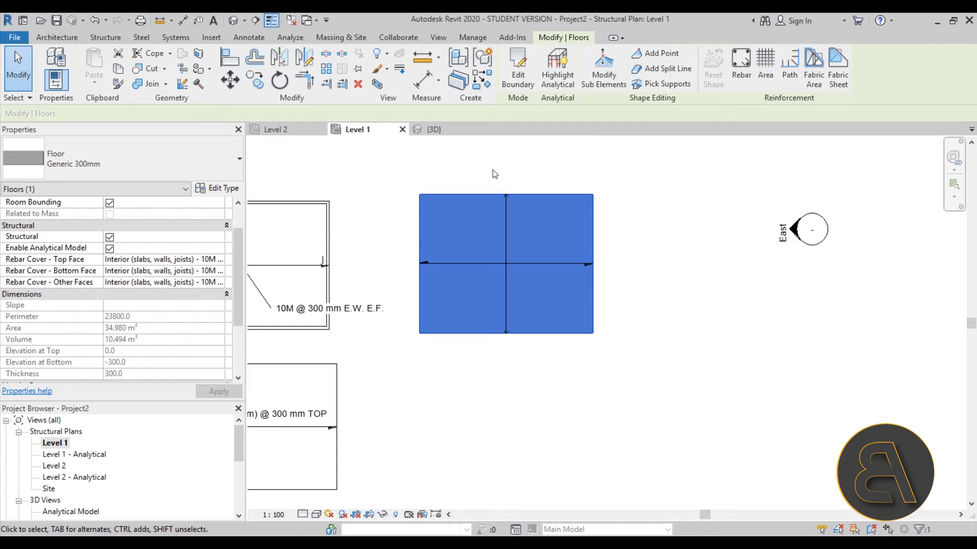
left_click(495, 174)
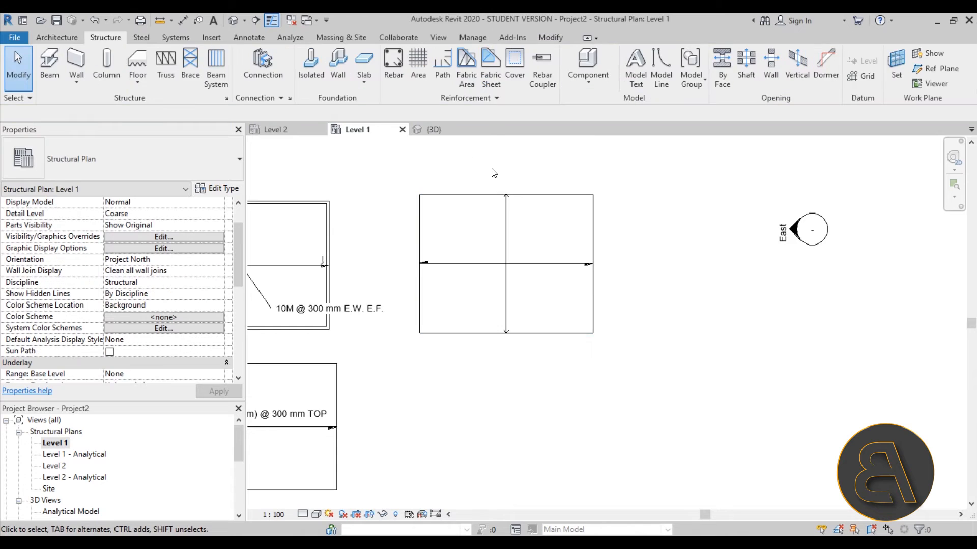
Start a fabric area reinforcement on the new floor and sketch a rectangular boundary just inside its west, north and east edges.
left_click(463, 85)
scroll(459, 309, "up", 2)
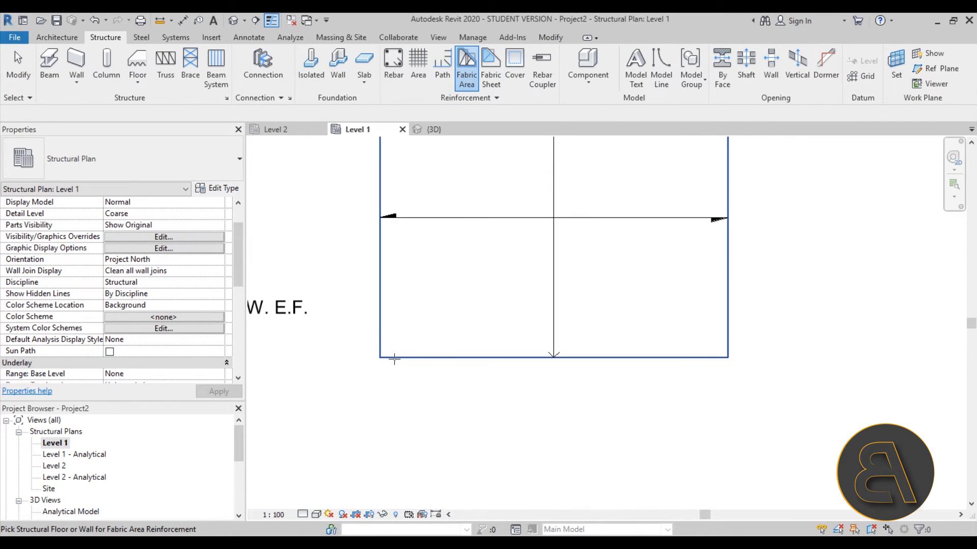
left_click(395, 356)
scroll(402, 367, "down", 2)
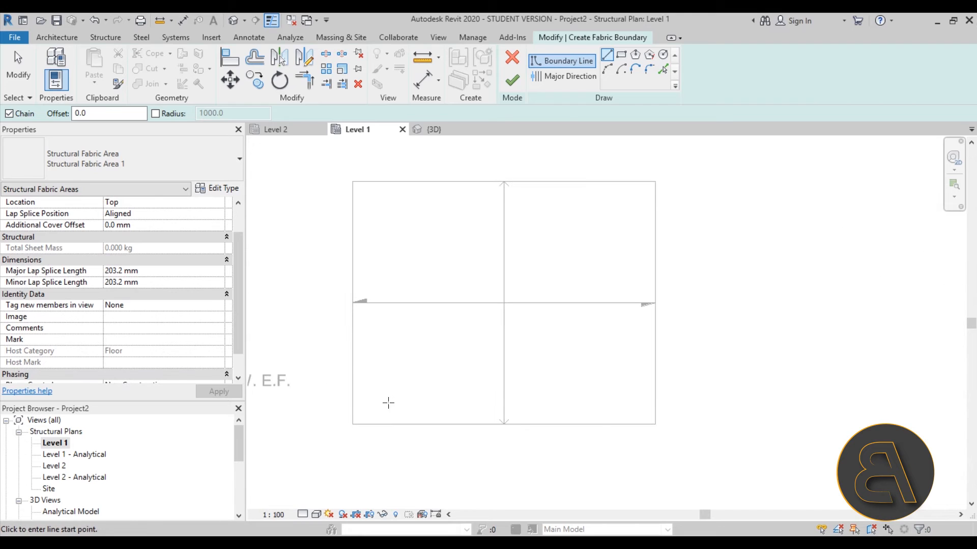
left_click(620, 54)
left_click(359, 187)
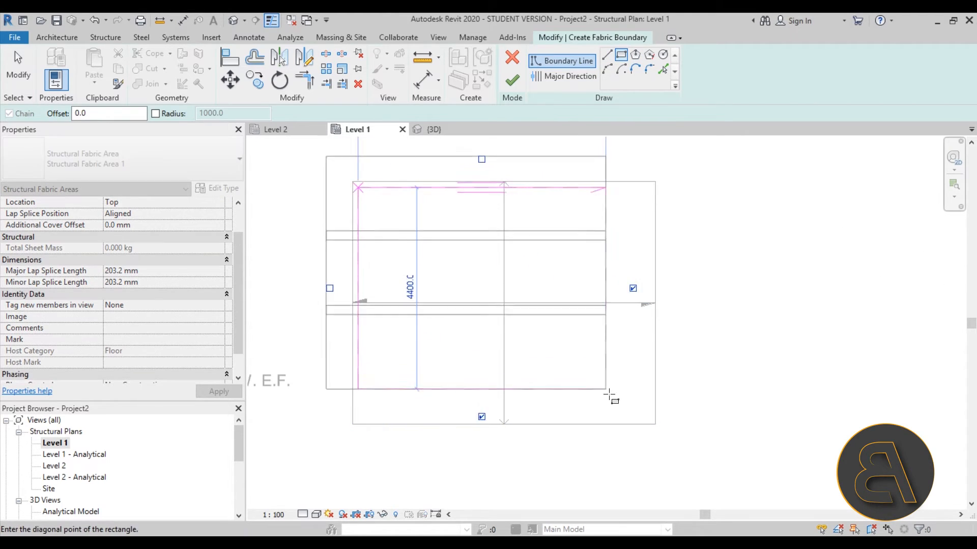
left_click(648, 424)
key("Escape")
key("Escape")
Enable the starting and ending edges in both the major and minor directions and finish the fabric area sketch.
scroll(395, 215, "down", 2)
middle_click_drag(512, 249, 583, 269)
scroll(586, 214, "up", 2)
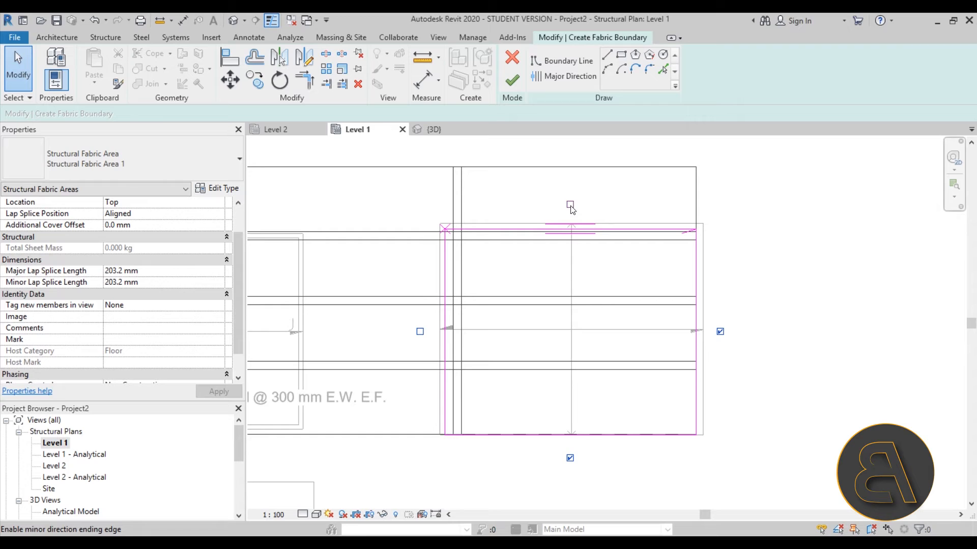
left_click(720, 332)
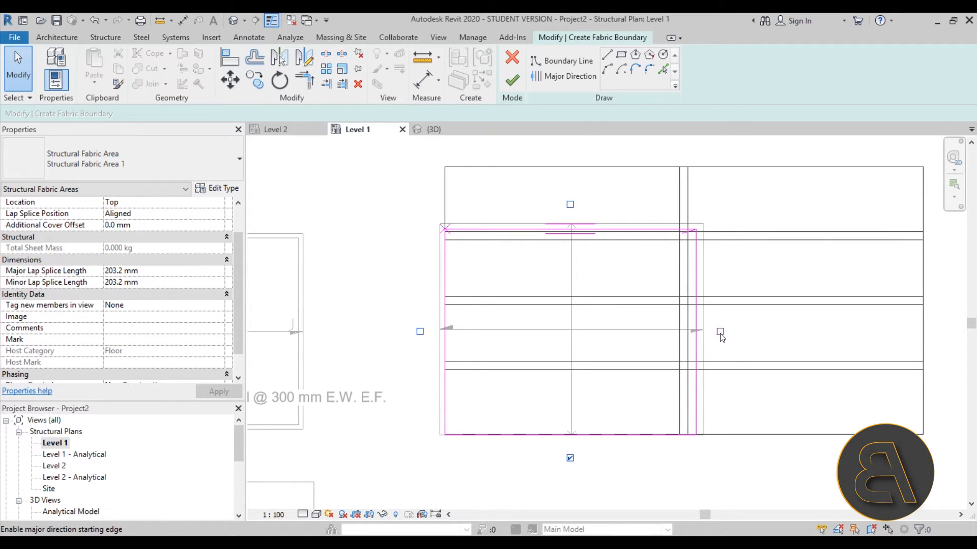
left_click(720, 332)
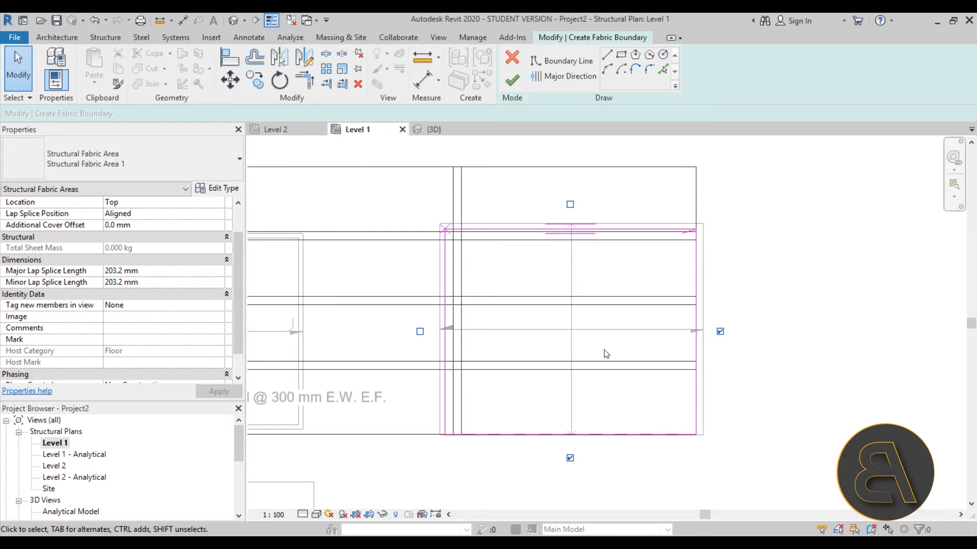
left_click(570, 458)
left_click(570, 458)
left_click(569, 205)
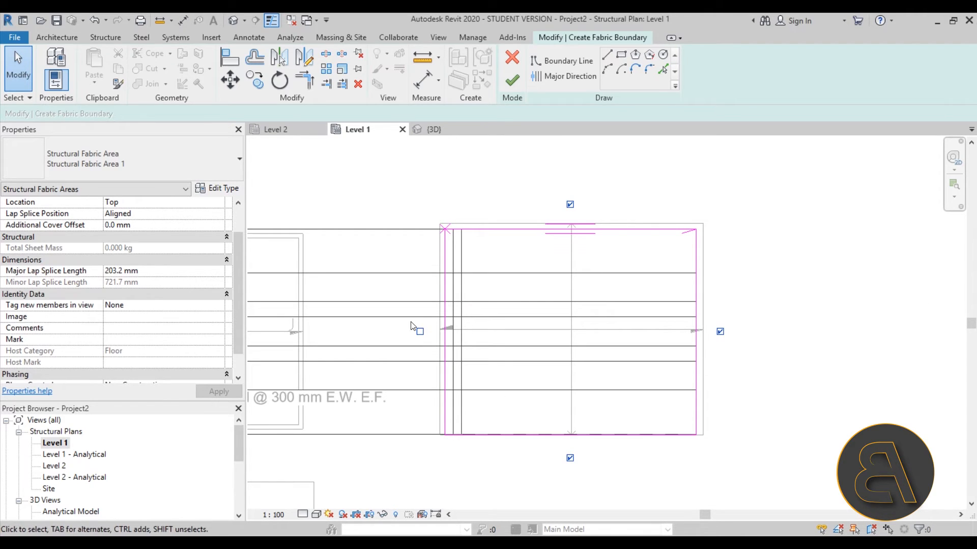
left_click(420, 332)
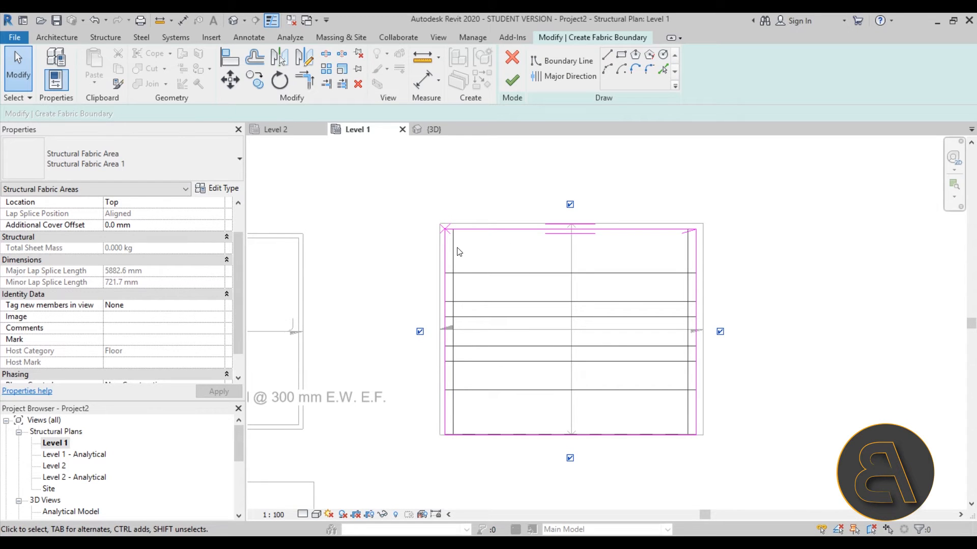
middle_click_drag(412, 324, 384, 301)
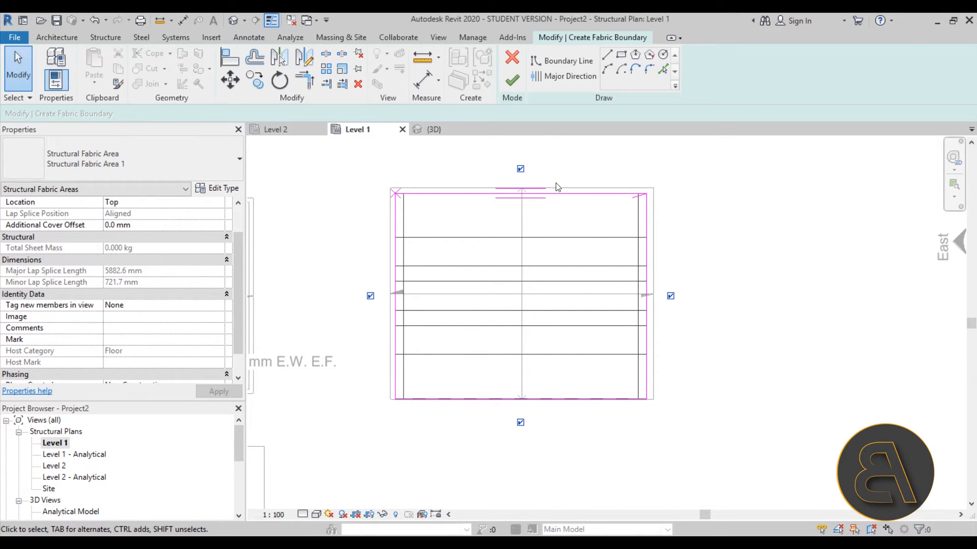
scroll(410, 200, "up", 2)
scroll(407, 196, "down", 1)
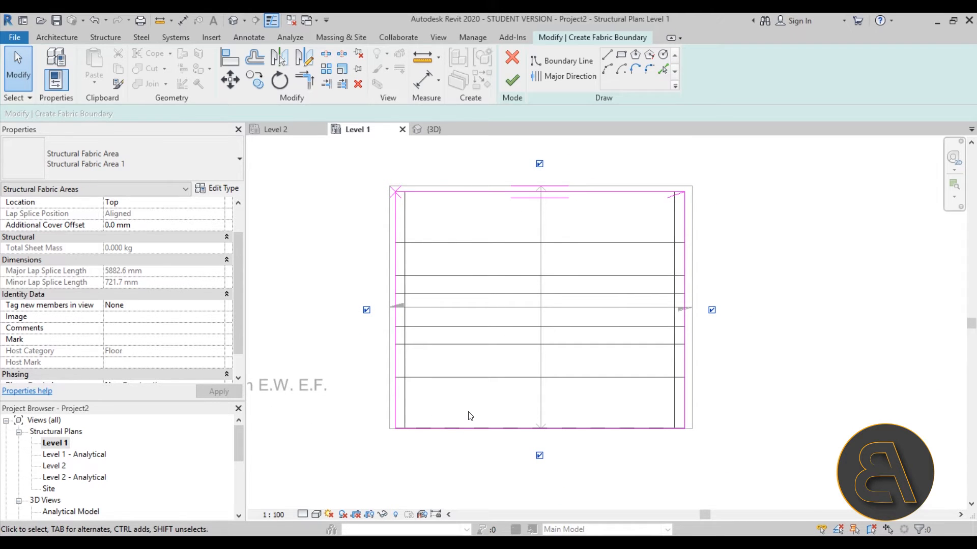
left_click(512, 80)
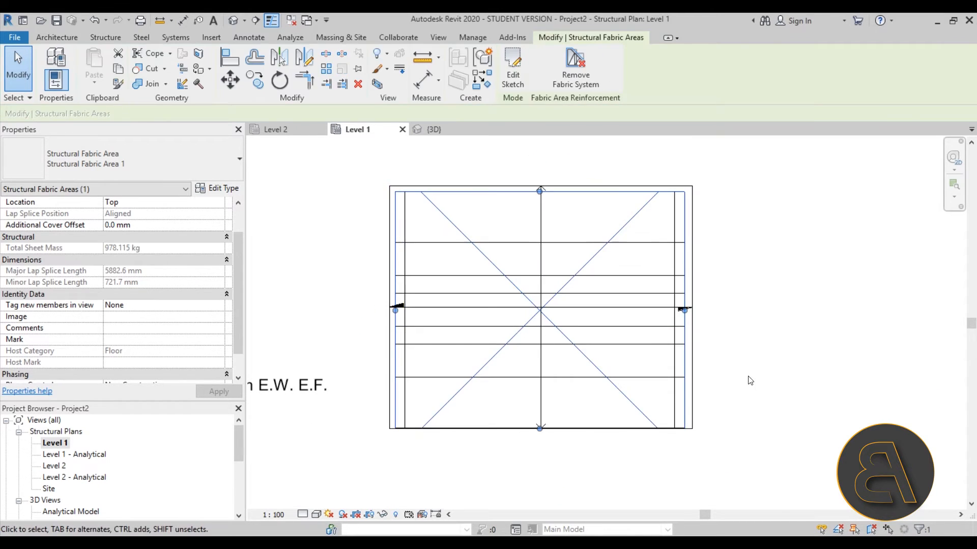
Inspect the fabric area's mesh inside the floor from several 3D angles, including its layout at the slab corner.
left_click(232, 20)
middle_click_drag(595, 214, 545, 279, "shift")
scroll(430, 307, "up", 8)
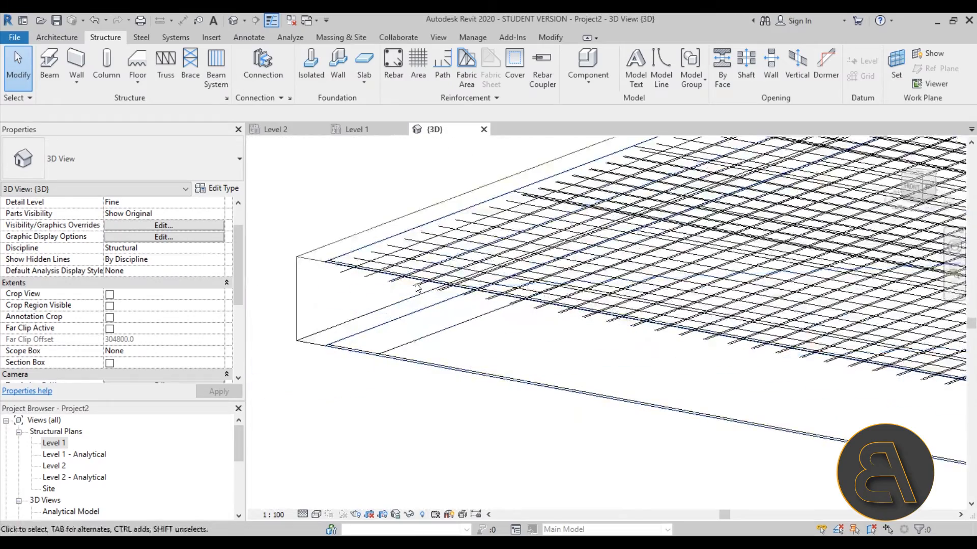
left_click(394, 265)
scroll(371, 194, "down", 3)
middle_click_drag(372, 193, 379, 275, "shift")
scroll(297, 391, "up", 5)
left_click(312, 343)
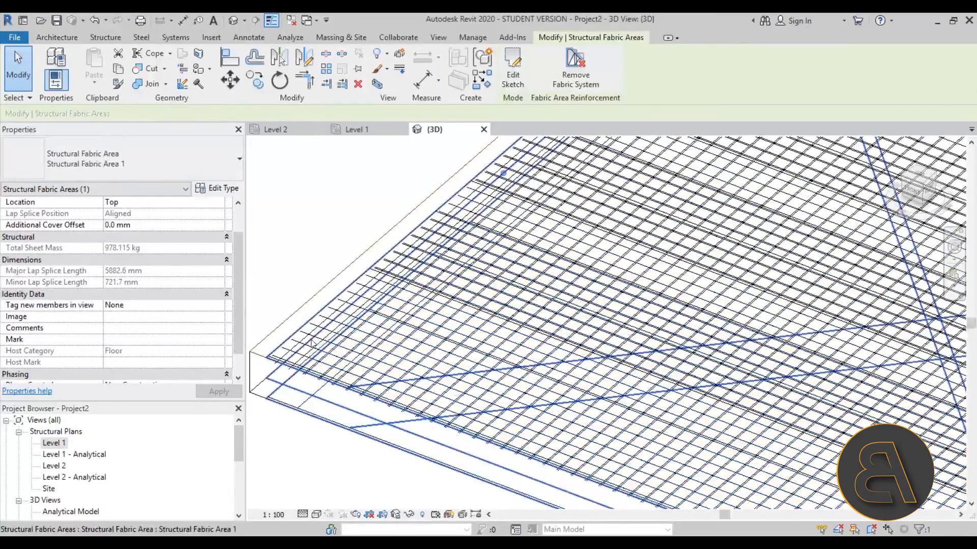
scroll(311, 343, "down", 5)
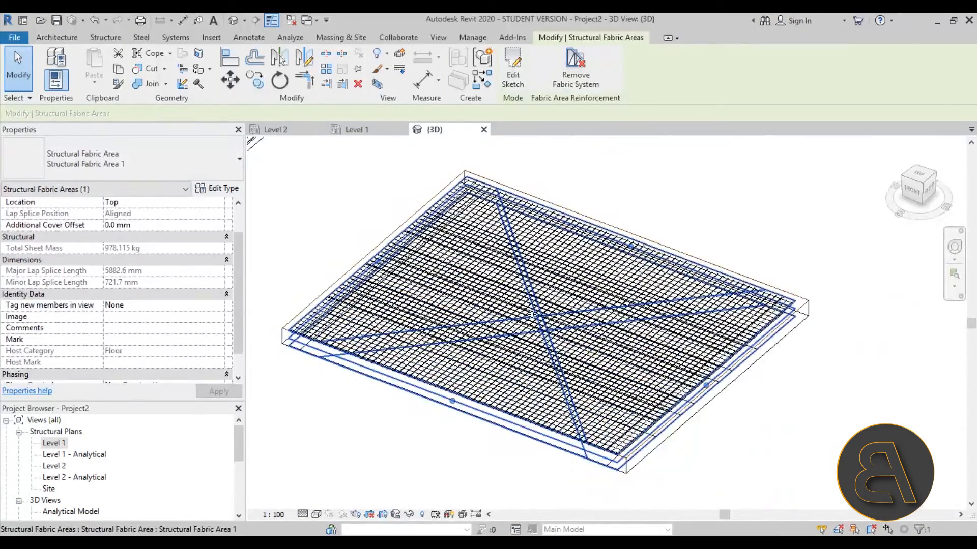
Select a fabric sheet and review its W11/4 type properties, including material, mass, overall size, overhangs, layout patterns and wire spacing.
left_click(481, 309)
left_click(566, 257)
mouse_move(642, 343)
middle_mouse_down("shift")
mouse_move(649, 338)
mouse_move(623, 342)
middle_mouse_up("shift")
scroll(170, 325, "up", 1)
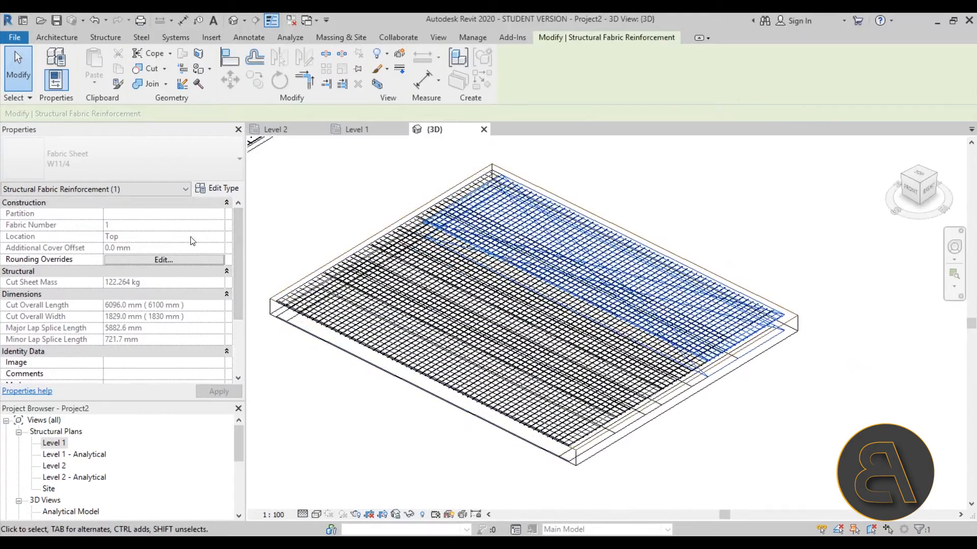
left_click(214, 189)
scroll(536, 272, "down", 4)
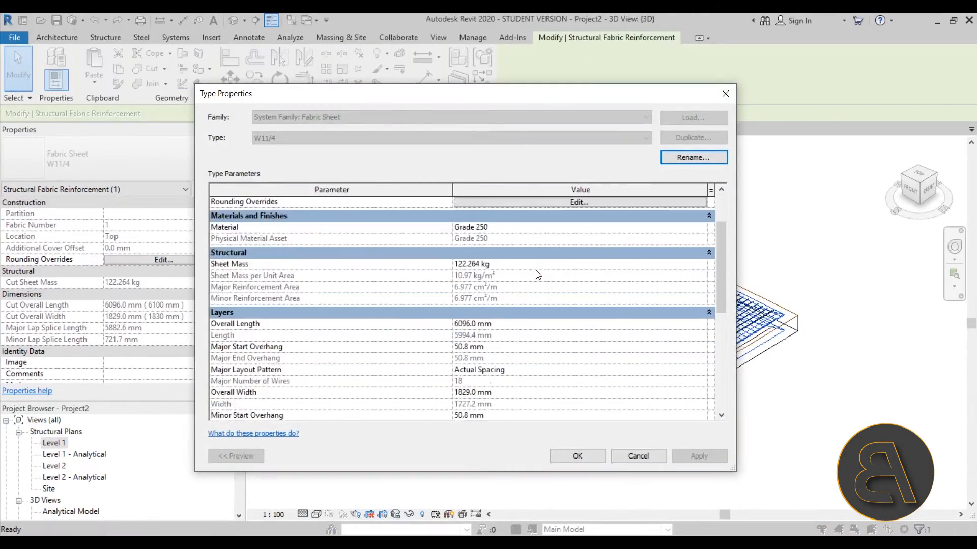
scroll(493, 354, "down", 3)
scroll(477, 377, "up", 1)
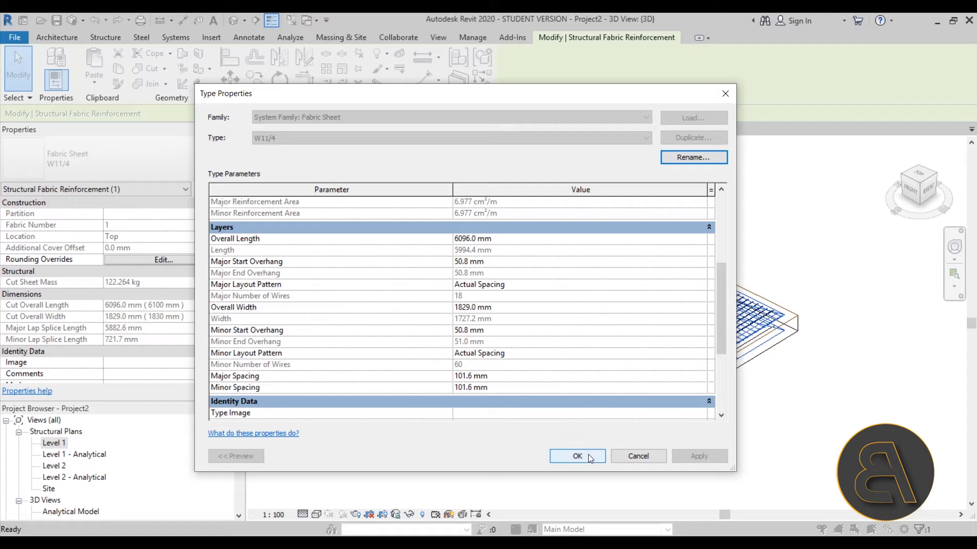
left_click(635, 456)
left_click(425, 465)
scroll(456, 362, "down", 3)
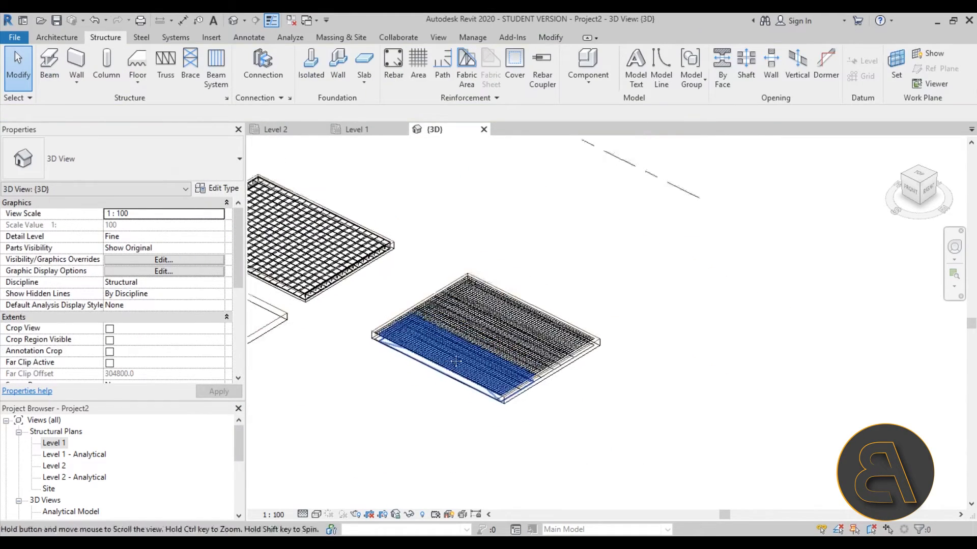
middle_click_drag(456, 362, 469, 336)
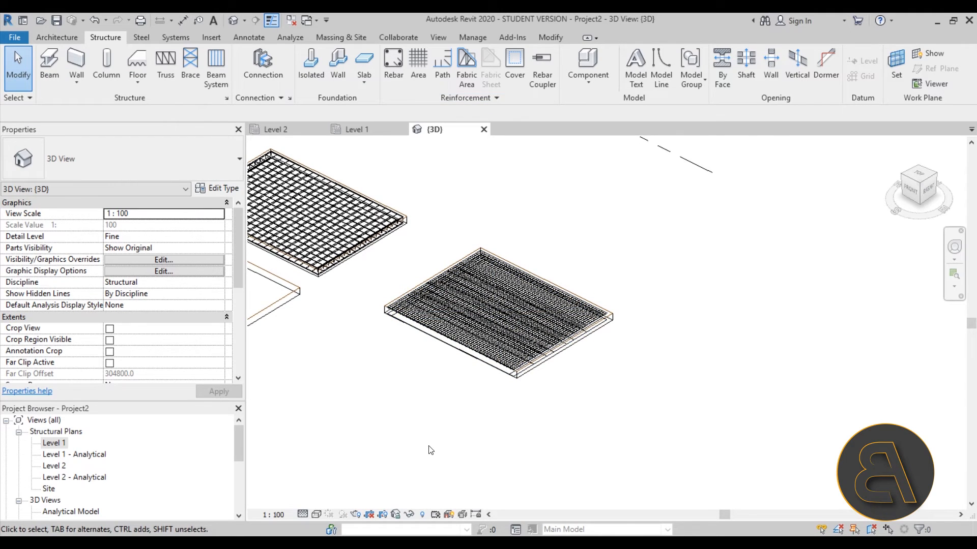
middle_click_drag(430, 452, 492, 417)
In the Level 1 plan, create a rectangular 6000 by 4900 mm Generic 300mm structural floor south of the fabric-reinforced floor.
double_click(55, 443)
scroll(418, 213, "down", 3)
middle_click_drag(442, 334, 445, 290)
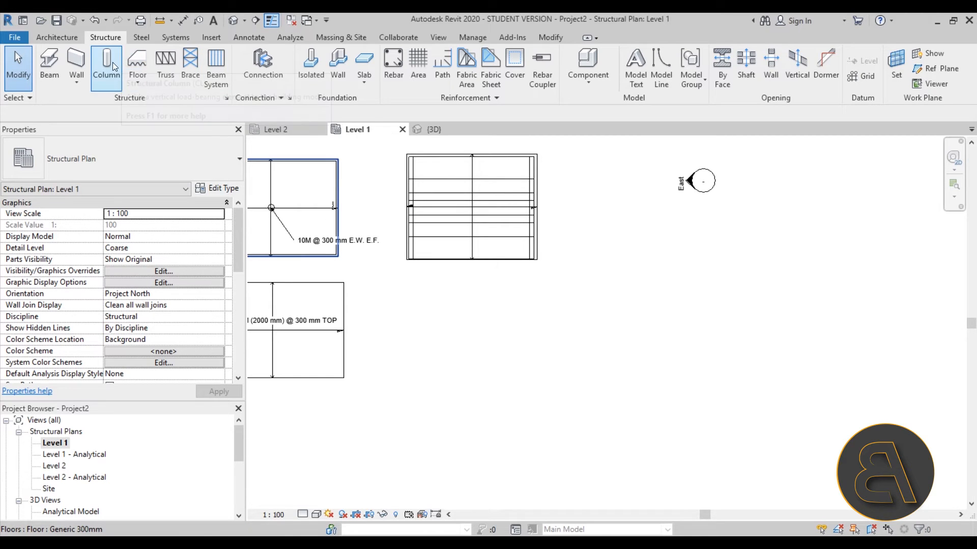
left_click(137, 62)
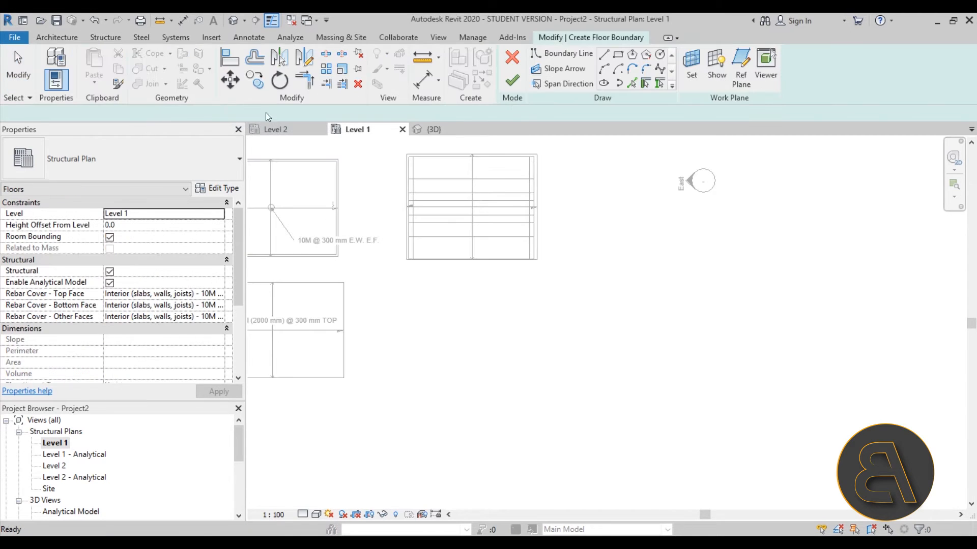
left_click(618, 55)
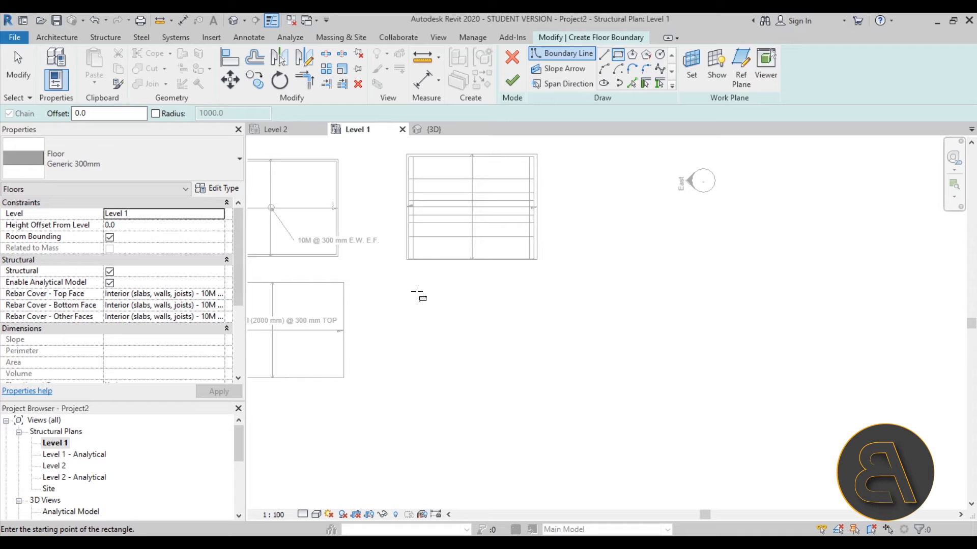
left_click(409, 287)
left_click(527, 384)
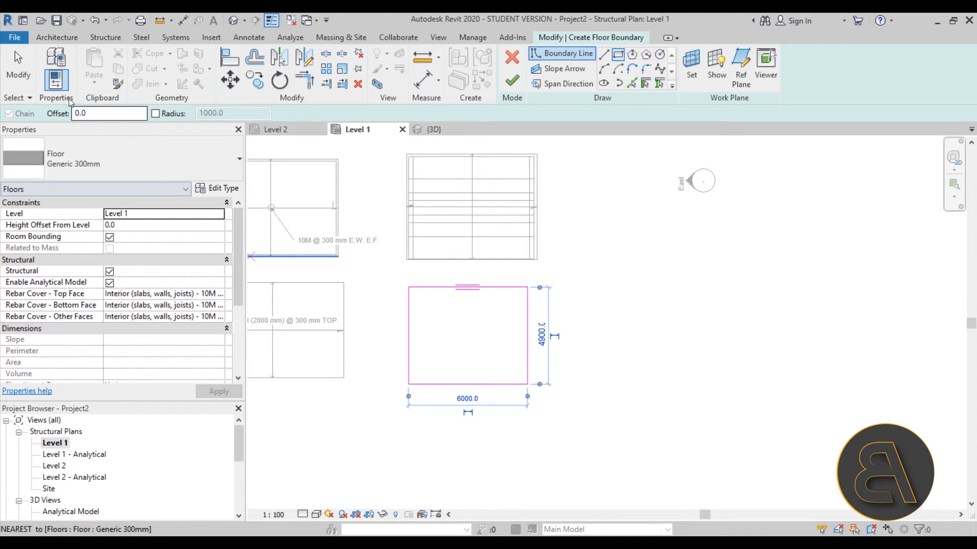
left_click(26, 83)
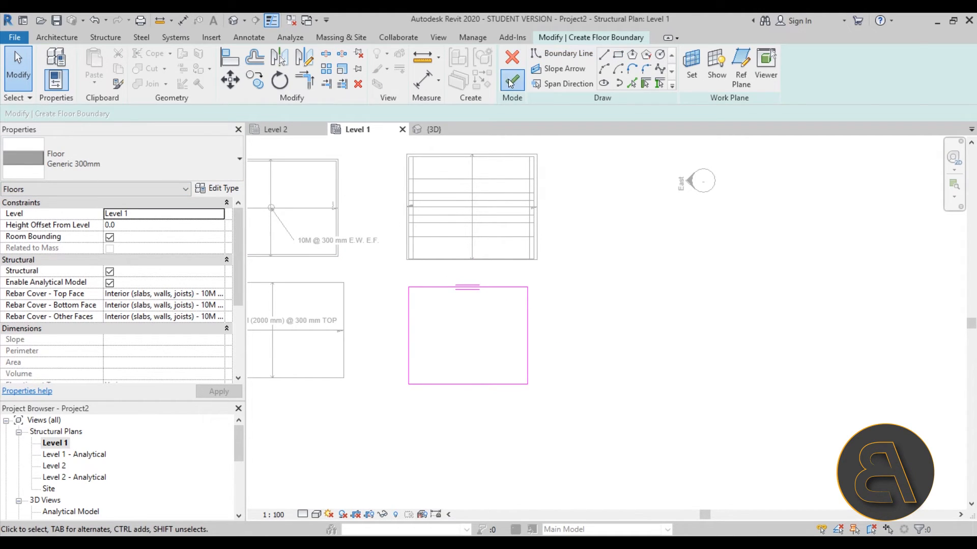
left_click(511, 82)
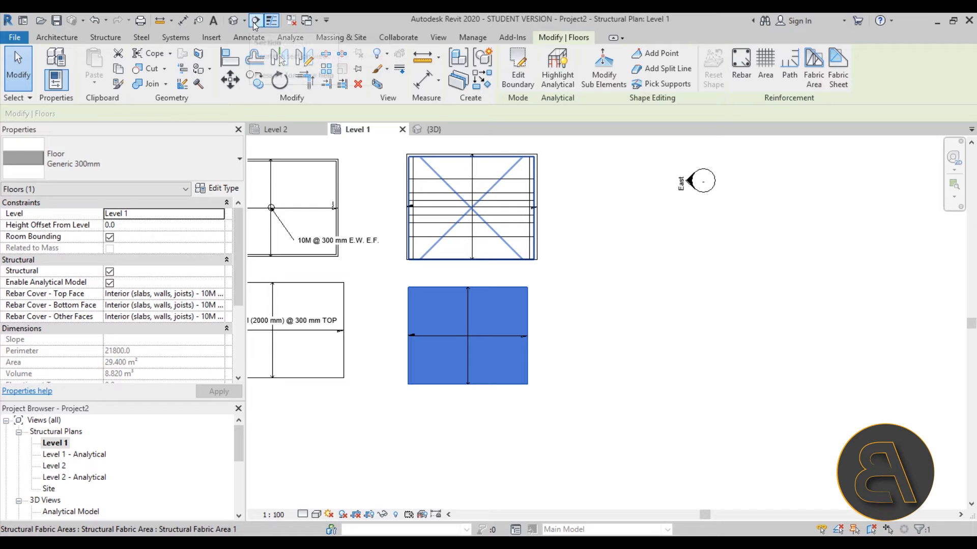
In the 3D view, add a slab edge along the bottom east edge of the new floor.
left_click(236, 21)
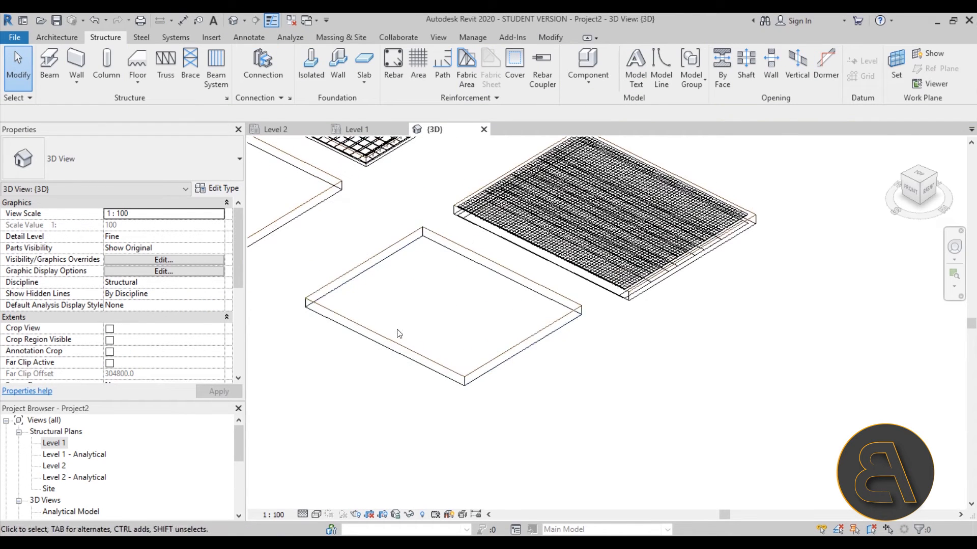
left_click(136, 84)
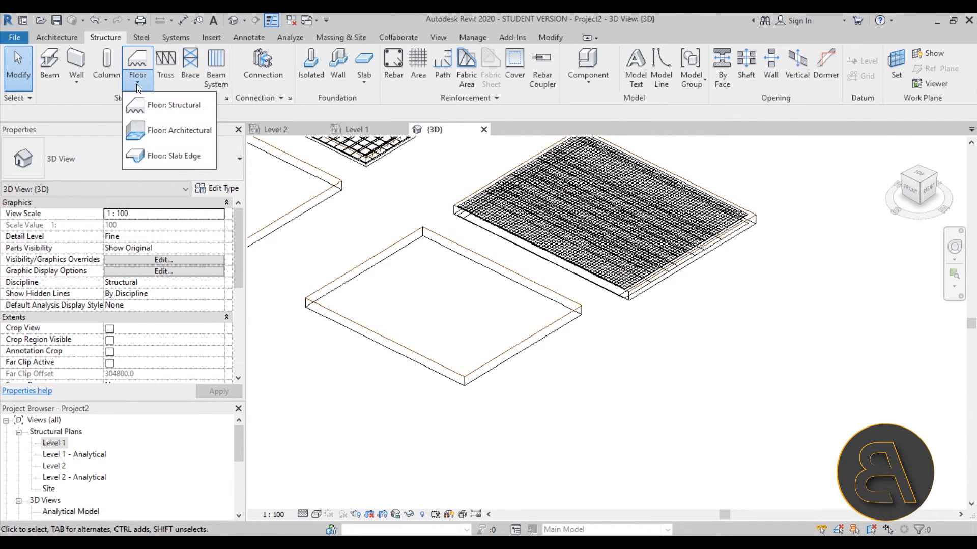
left_click(154, 159)
scroll(475, 376, "up", 5)
scroll(482, 377, "down", 5)
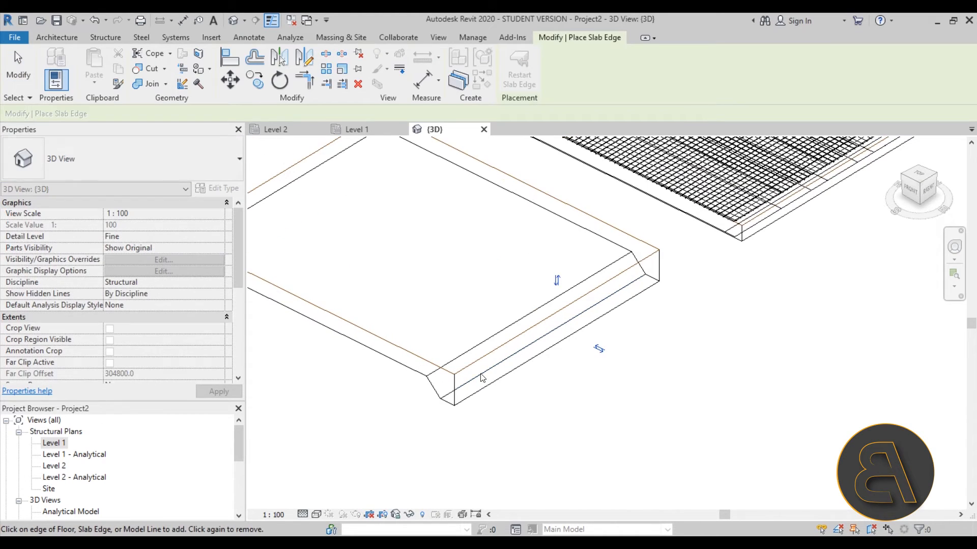
middle_click_drag(422, 407, 544, 376, "shift")
scroll(464, 374, "up", 3)
key("Escape")
key("Escape")
scroll(476, 364, "down", 3)
scroll(477, 368, "down", 1)
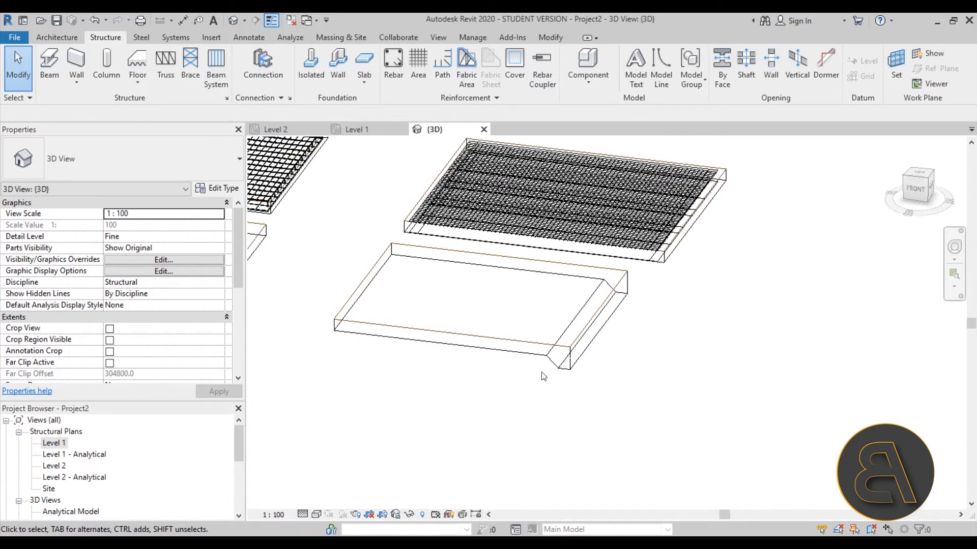
In the Level 1 plan, draw an east-west building section through the southern half of the slab-edged floor, looking north.
double_click(60, 445)
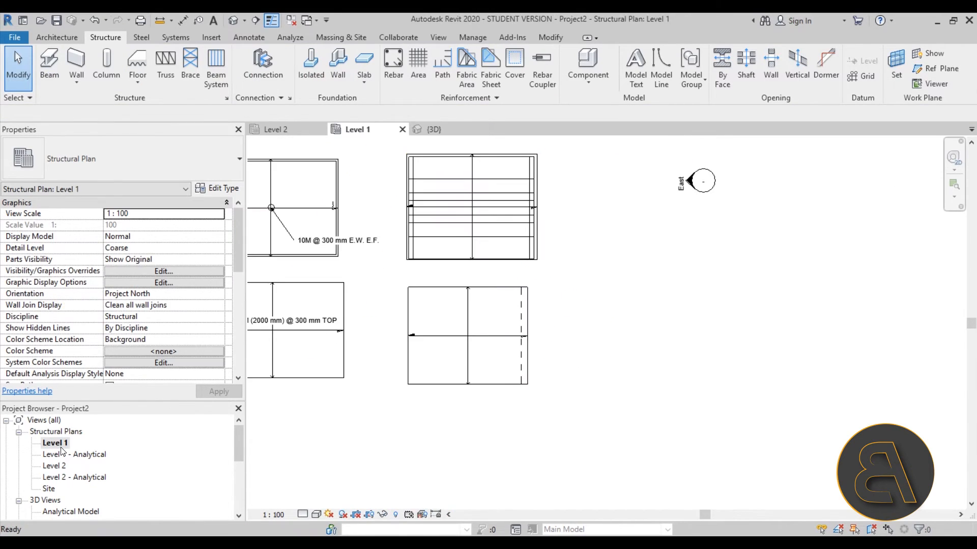
left_click(256, 20)
left_click(375, 356)
left_click(558, 356)
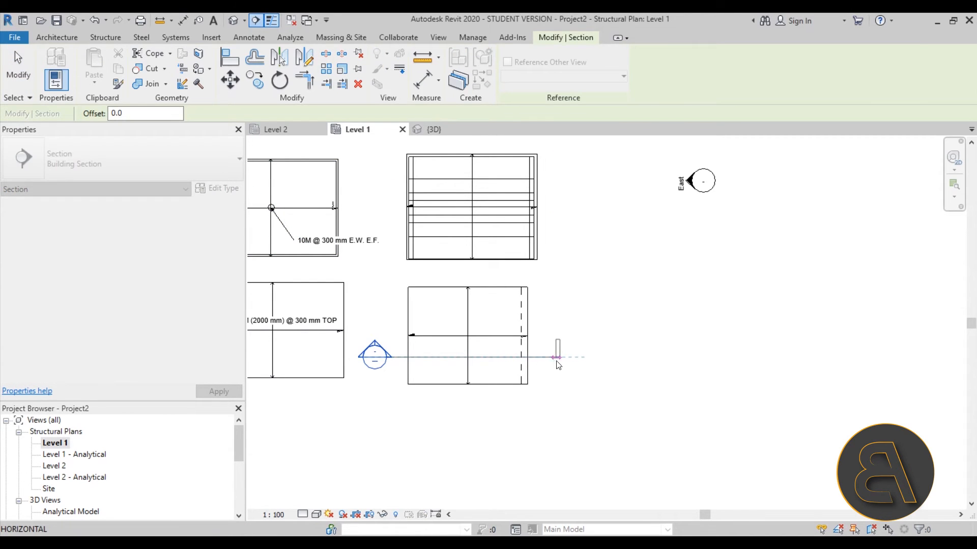
key("Escape")
key("Escape")
Open the section view cut through the slab-edged floor to show the slab edge profile.
scroll(496, 364, "up", 3)
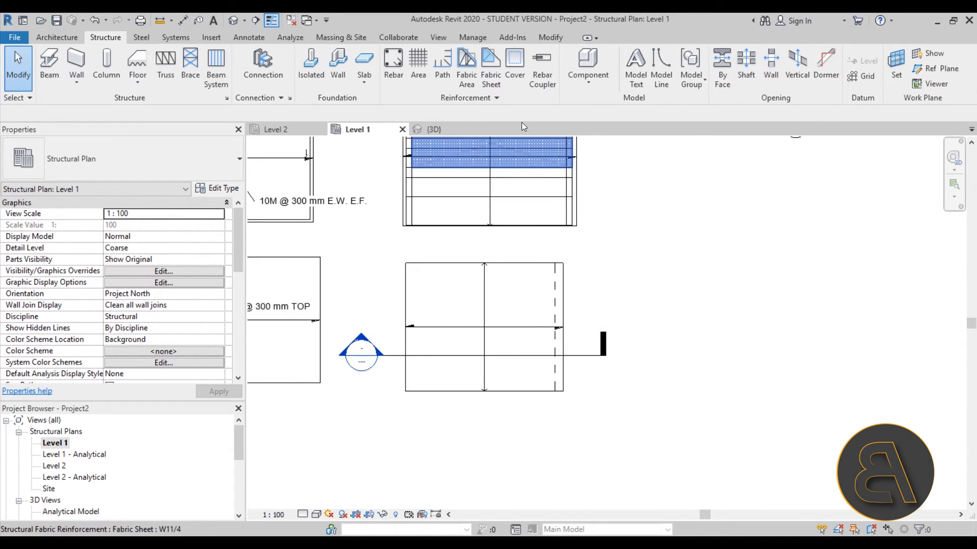
left_click(493, 88)
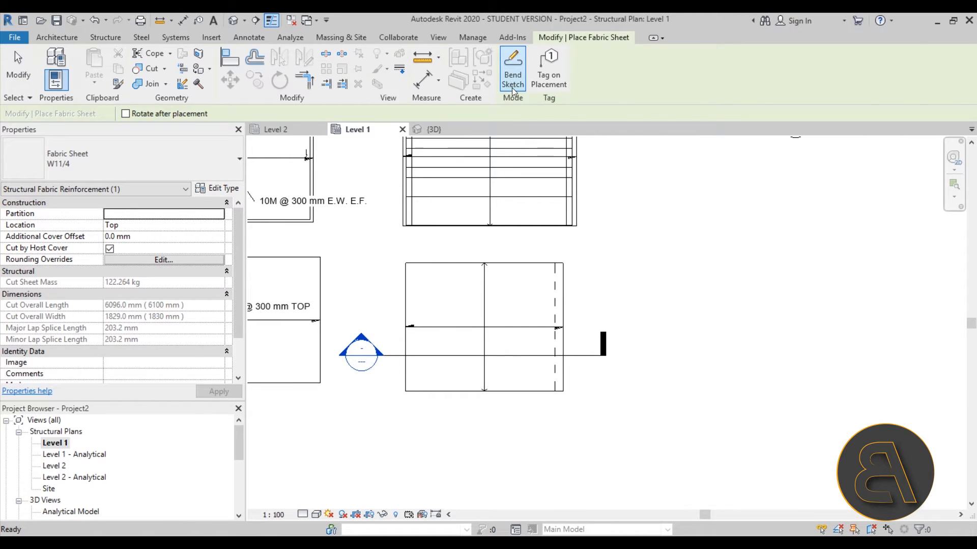
key("Escape")
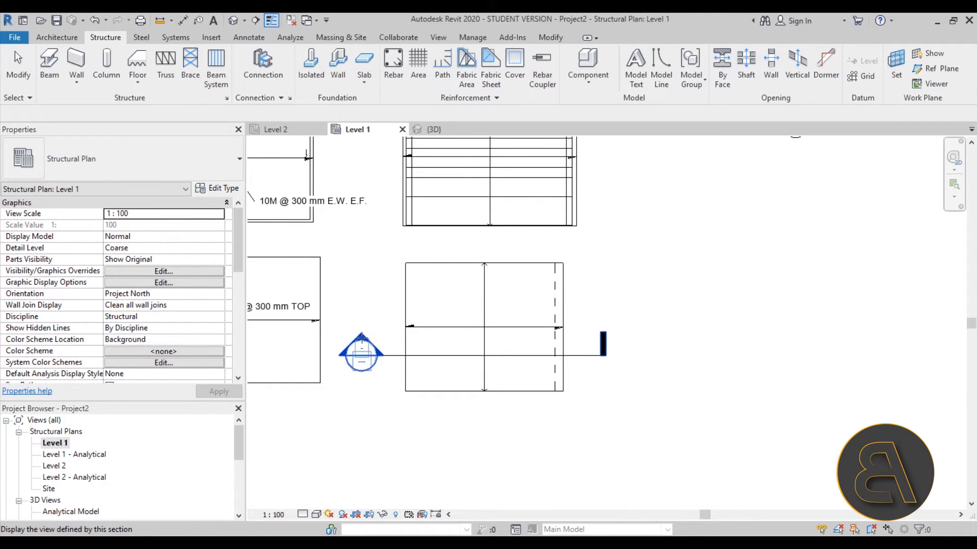
double_click(361, 338)
scroll(362, 336, "up", 5)
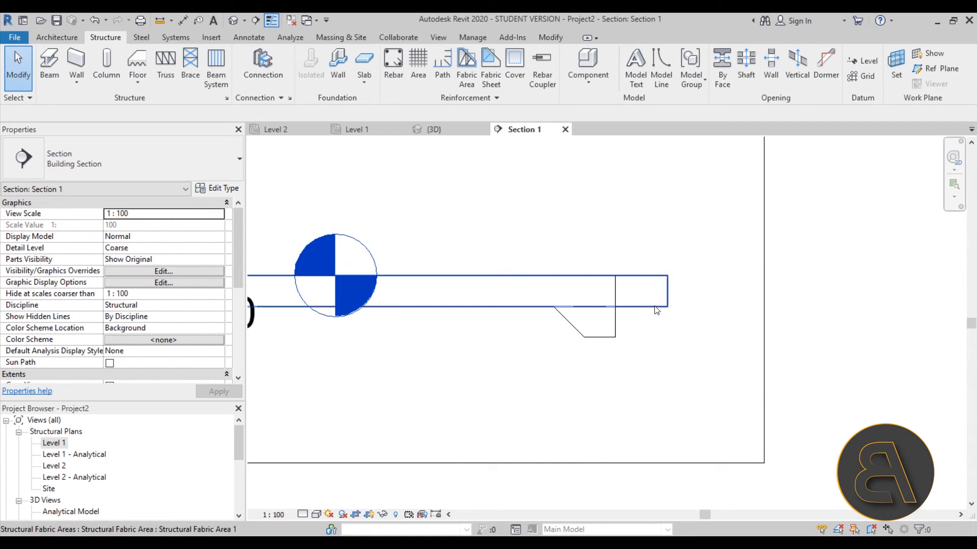
In the section view, hide the categories of the fabric reinforcement elements showing beyond the floor's east end.
left_click_drag(681, 330, 630, 236)
scroll(656, 336, "down", 2)
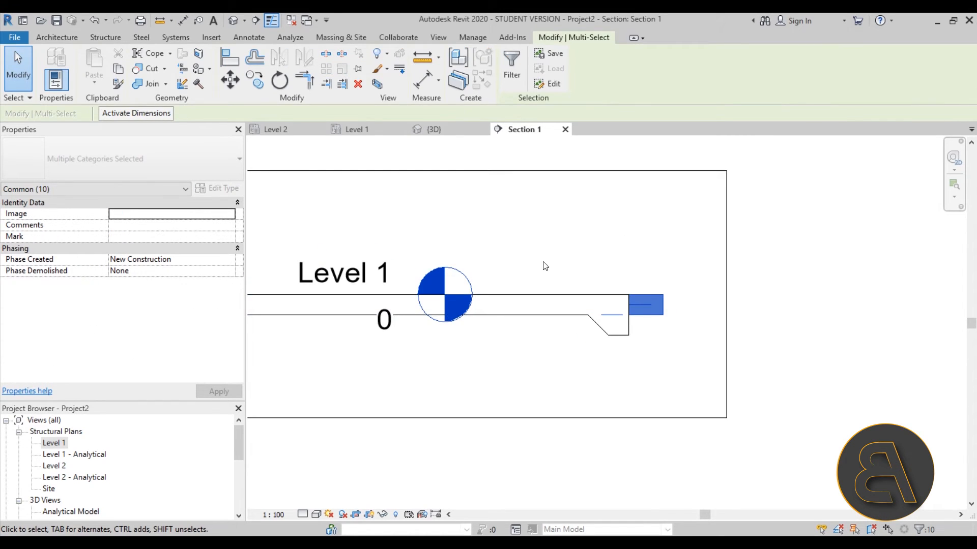
left_click(388, 55)
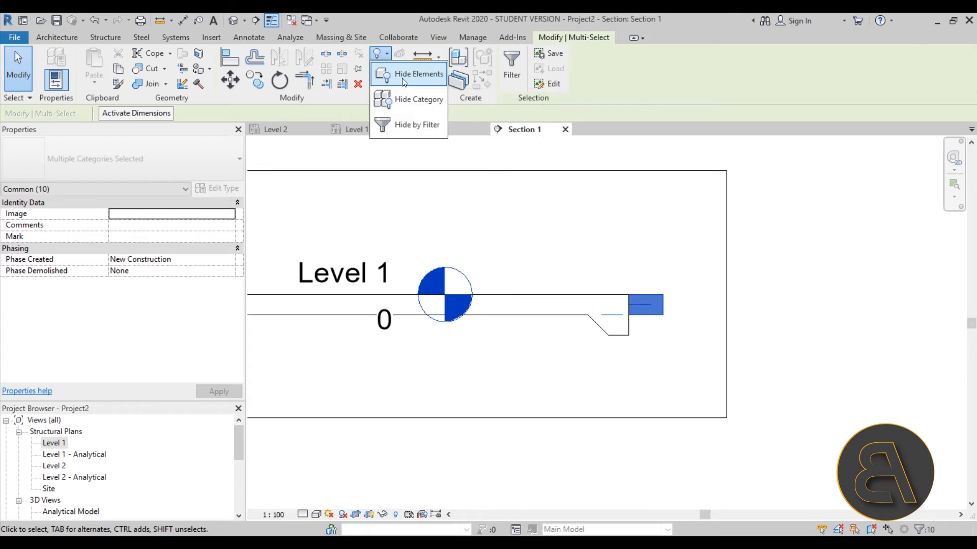
left_click(403, 99)
middle_click_drag(605, 353, 624, 344)
scroll(624, 344, "up", 2)
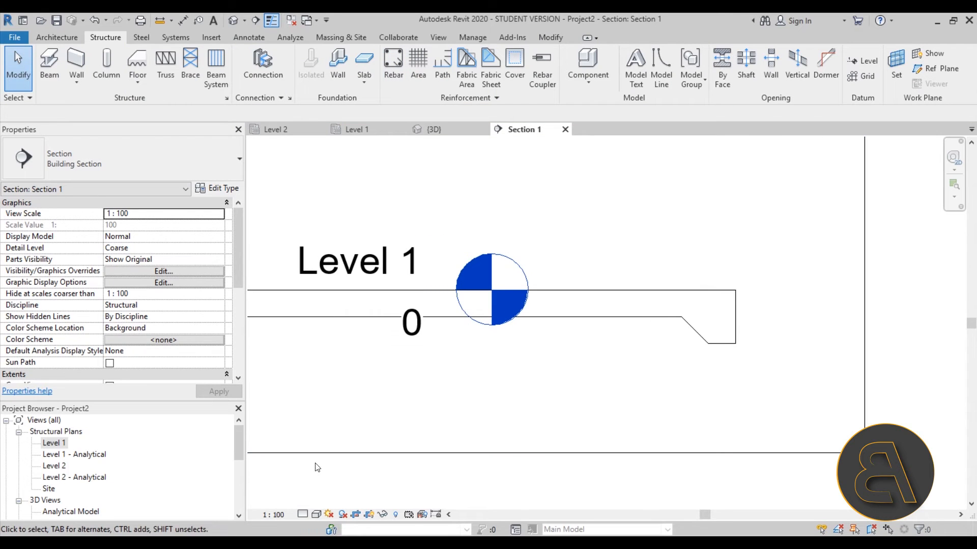
Set the section's detail level to Fine and move the Level 1 head east, clear of the slab edge.
left_click(302, 514)
left_click(319, 501)
scroll(496, 357, "down", 2)
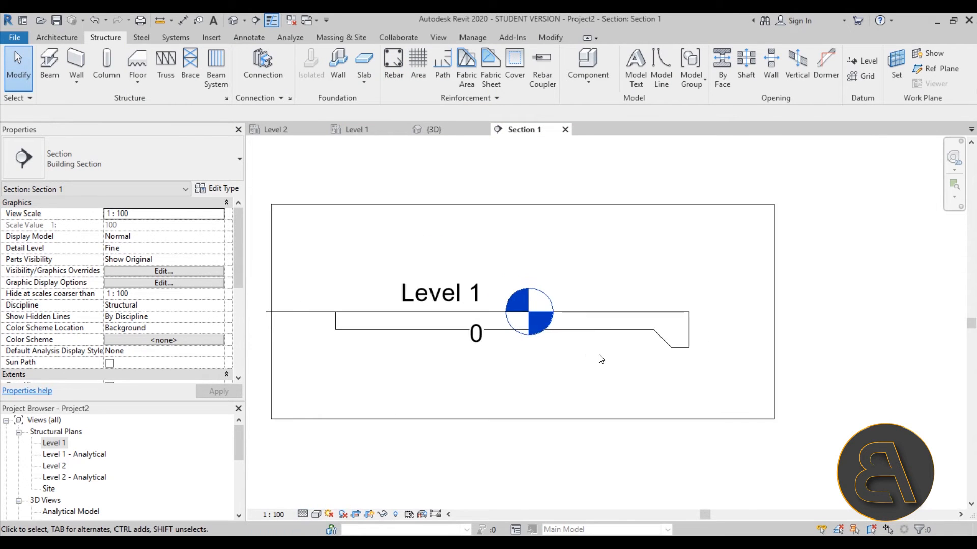
left_click(319, 317)
left_click_drag(506, 319, 816, 326)
left_click(720, 385)
scroll(680, 338, "up", 2)
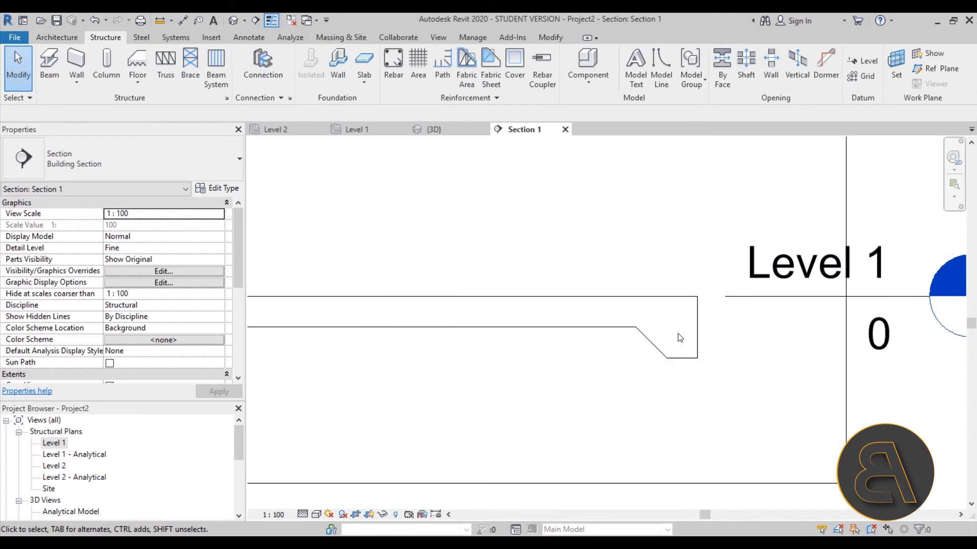
scroll(680, 338, "down", 3)
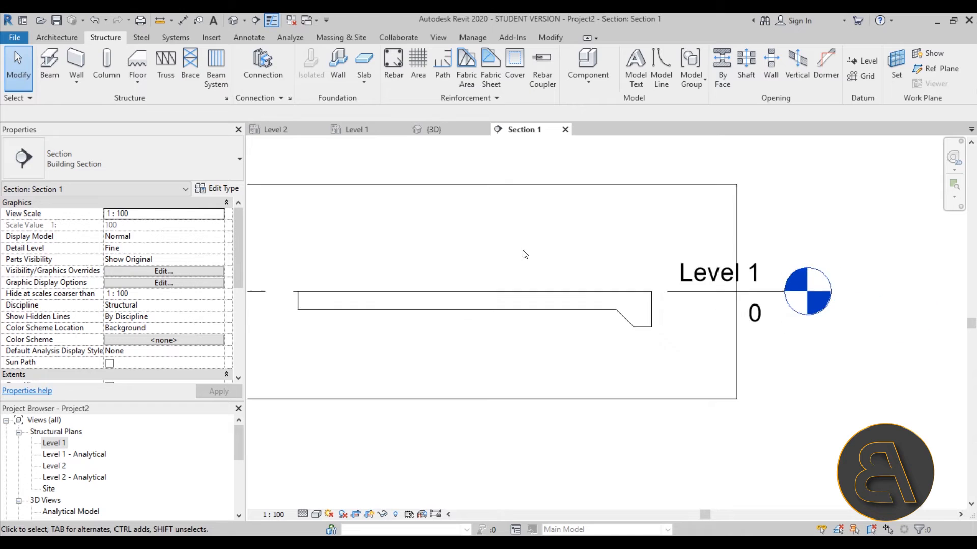
Start a bent fabric sheet hosted by the floor and sketch its first bend line along the full top cover.
left_click(494, 84)
left_click(513, 79)
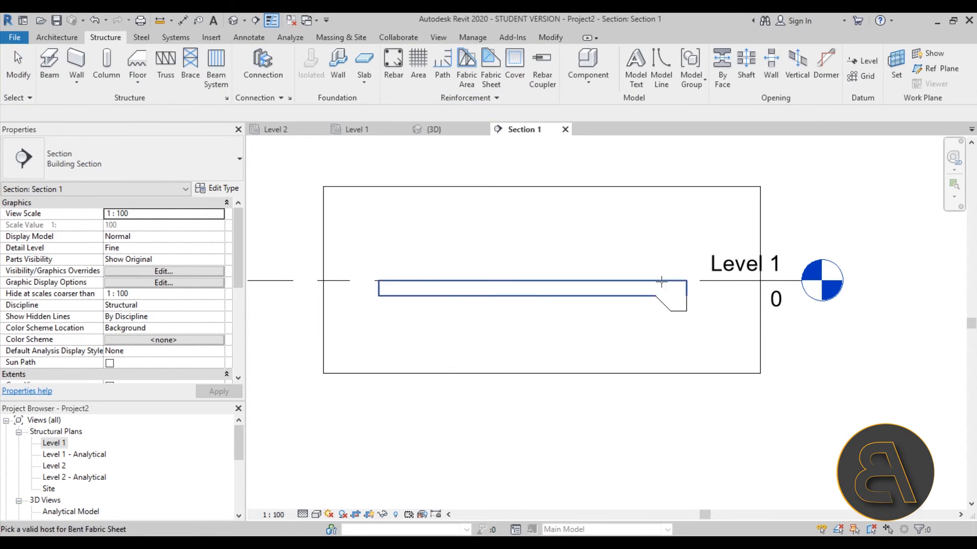
scroll(636, 296, "up", 2)
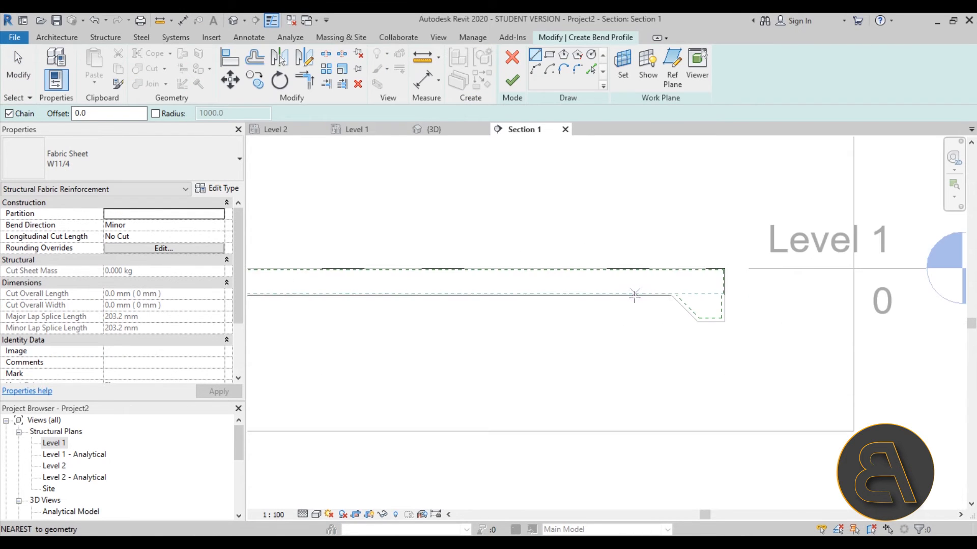
scroll(671, 287, "down", 2)
scroll(636, 298, "up", 3)
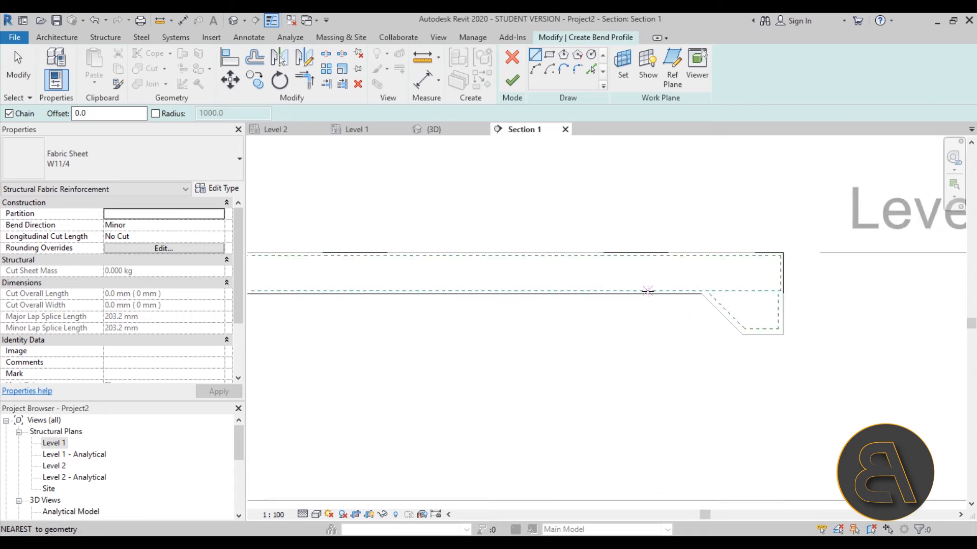
scroll(644, 275, "down", 1)
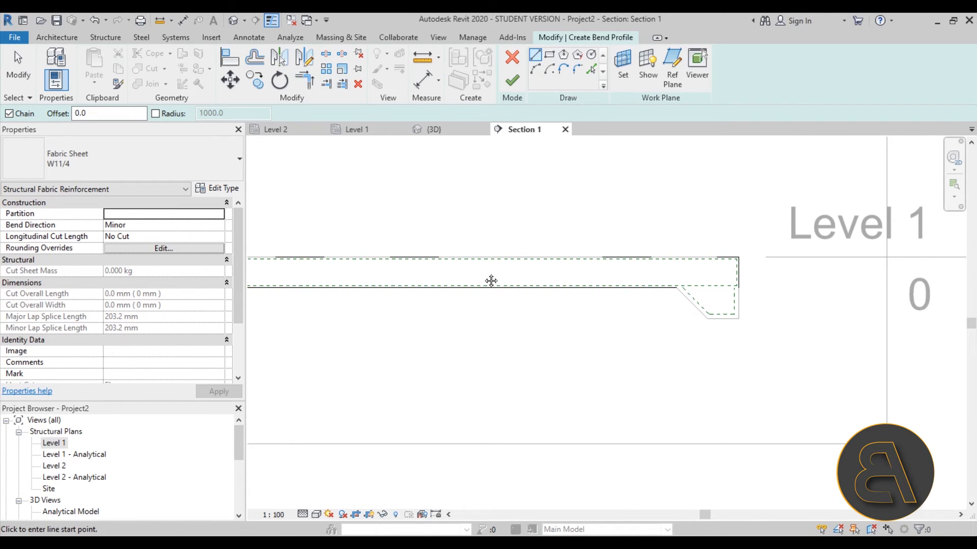
middle_click_drag(491, 281, 589, 275)
scroll(460, 264, "up", 5)
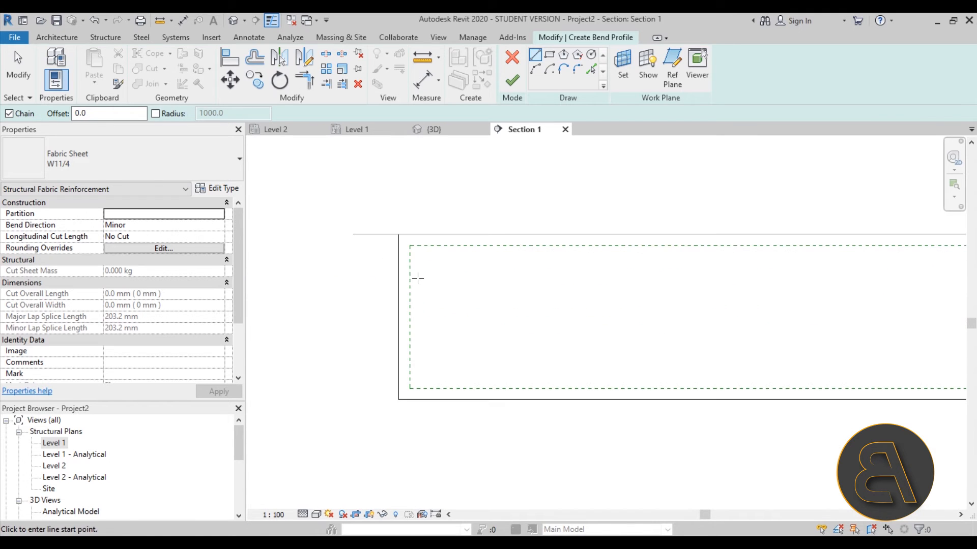
left_click(411, 248)
scroll(562, 262, "down", 4)
middle_click_drag(758, 295, 247, 275)
scroll(522, 272, "up", 3)
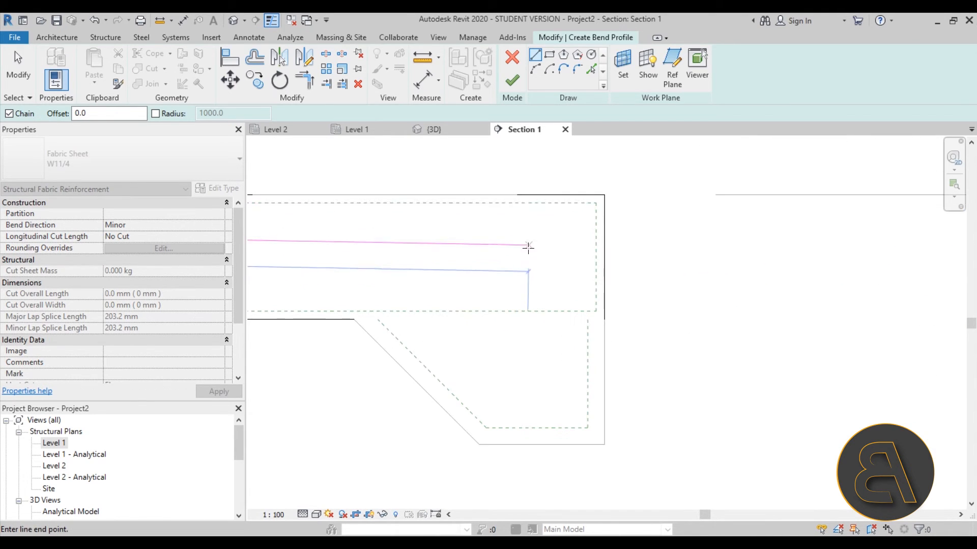
left_click(585, 211)
Continue the bend profile down the slab edge's outer face, across its bottom, up the slope and west along the slab's underside.
left_click(588, 419)
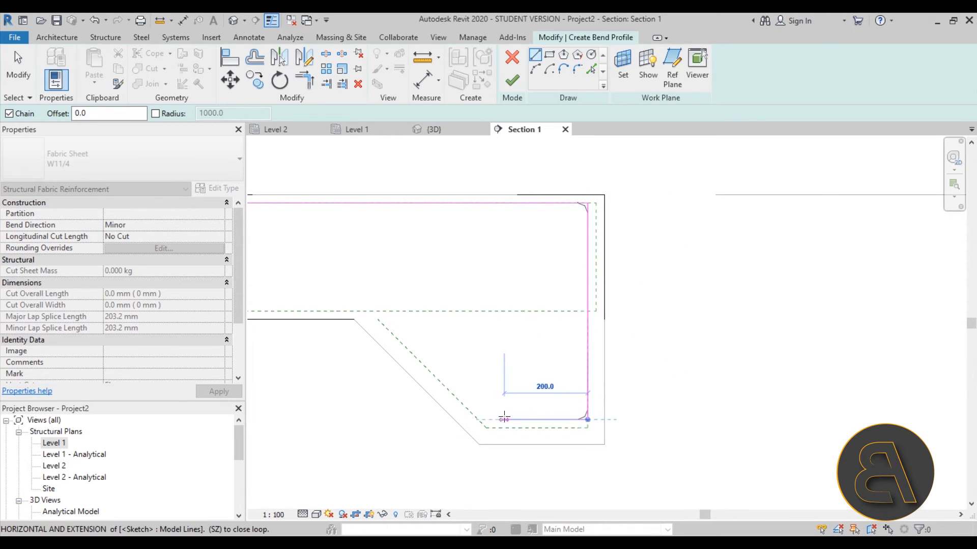
left_click(492, 419)
left_click(374, 299)
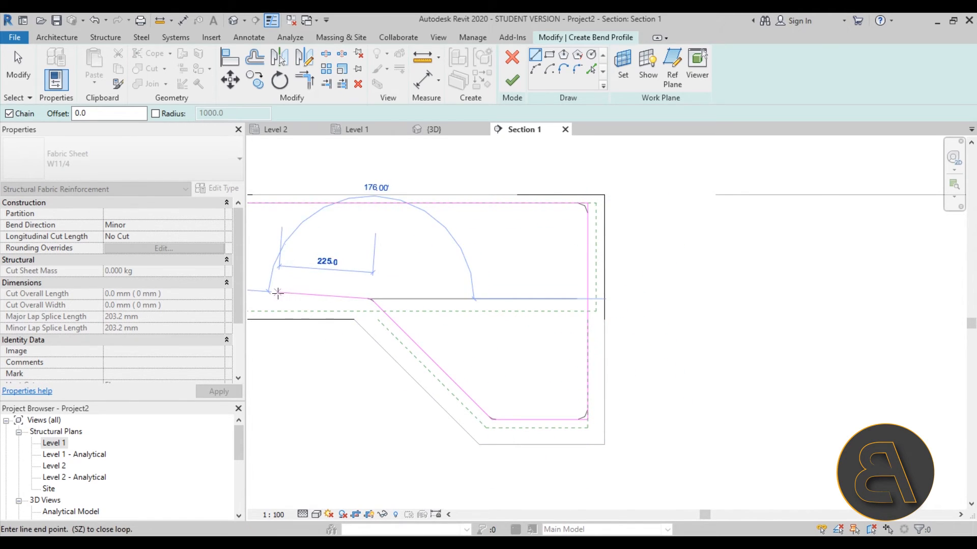
scroll(322, 301, "down", 1)
middle_click_drag(326, 306, 508, 317)
key("Escape")
key("Escape")
Adjust the bend profile's return segment along the slab's underside, west of the slab edge's slope.
left_click(472, 307)
left_click_drag(460, 306, 304, 301)
key("Escape")
left_click_drag(431, 307, 427, 312)
scroll(582, 353, "up", 3)
key("Escape")
Move the profile's sloped and bottom segments closer to the slab edge's cover lines.
left_click(557, 358)
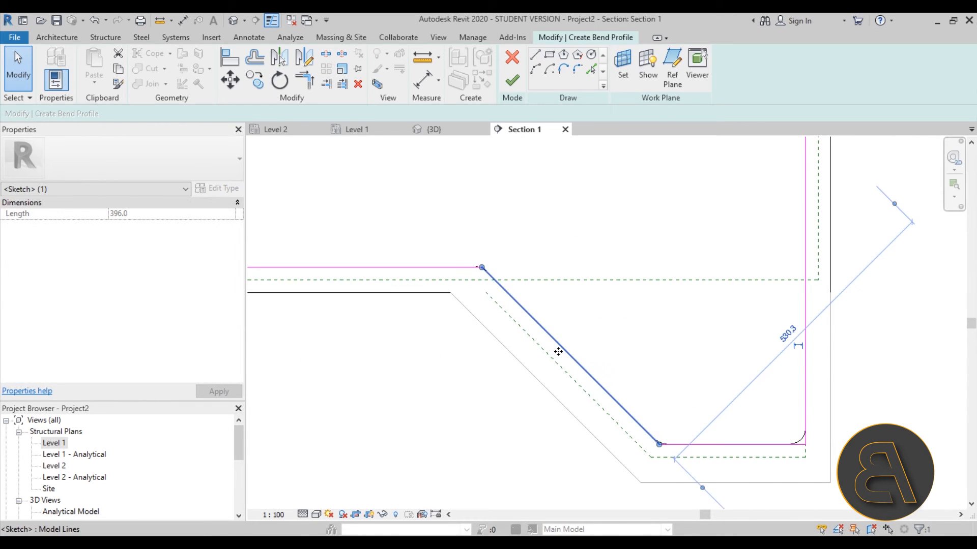
left_click_drag(554, 358, 554, 359)
left_click_drag(688, 445, 688, 454)
key("Escape")
scroll(661, 453, "down", 2)
scroll(544, 360, "up", 2)
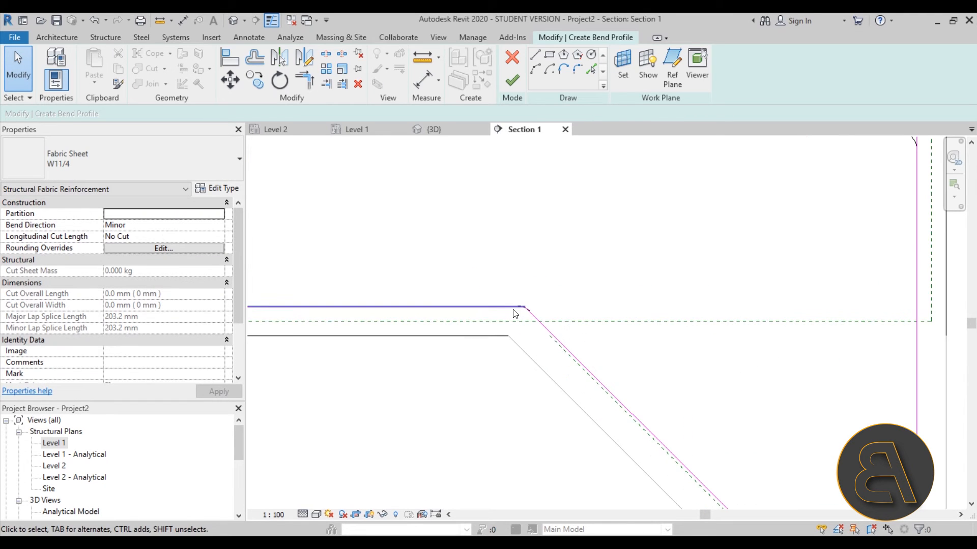
scroll(543, 328, "down", 2)
scroll(664, 328, "up", 4)
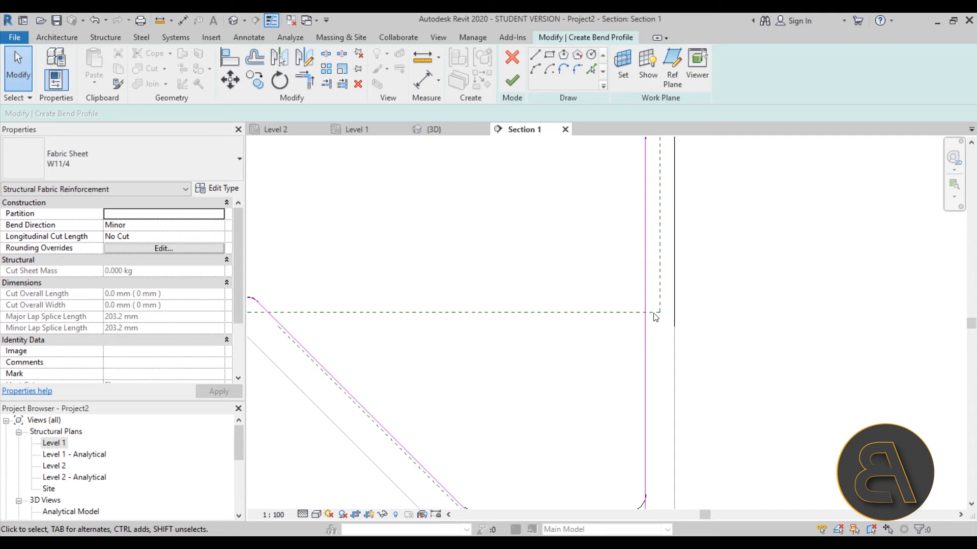
Shift the profile's vertical east segment slightly inward from the slab edge's cover line.
left_click(642, 290)
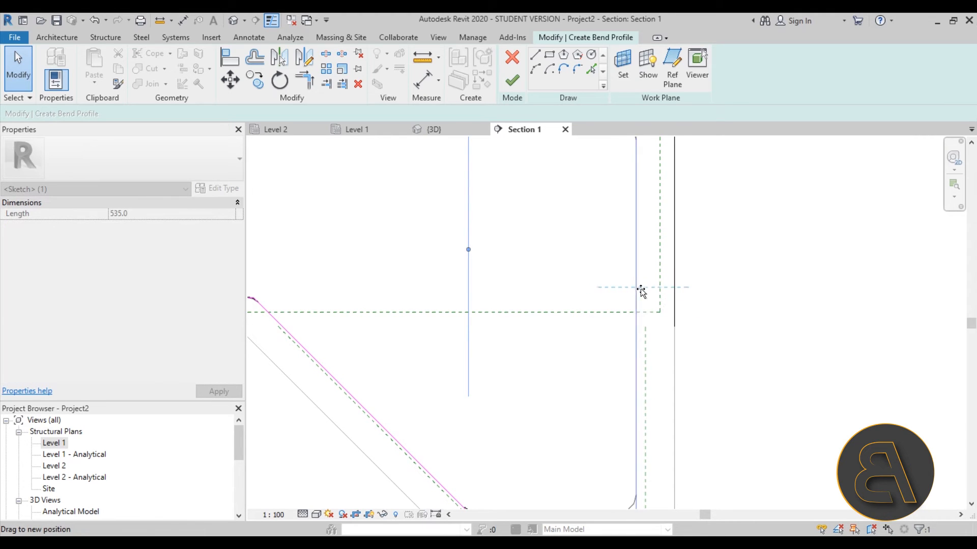
scroll(710, 338, "down", 3)
left_click(758, 337)
scroll(748, 331, "down", 2)
scroll(619, 325, "up", 2)
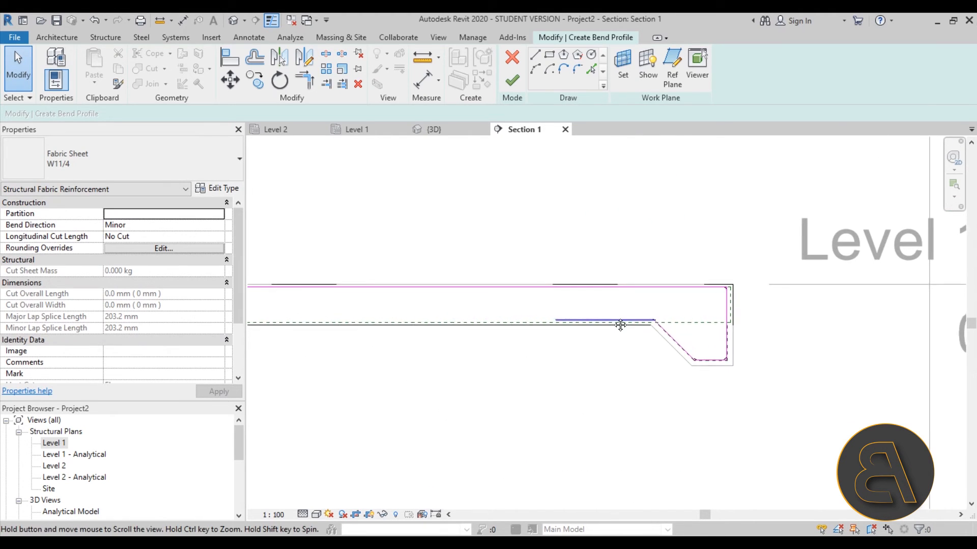
Set the fabric sheet type to W20/3 and finish the bend profile.
left_click(146, 158)
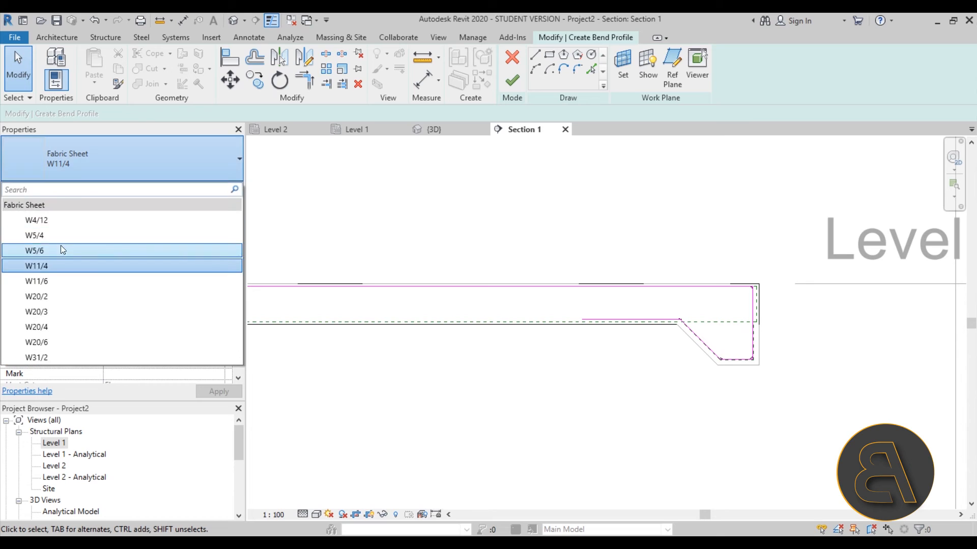
left_click(60, 313)
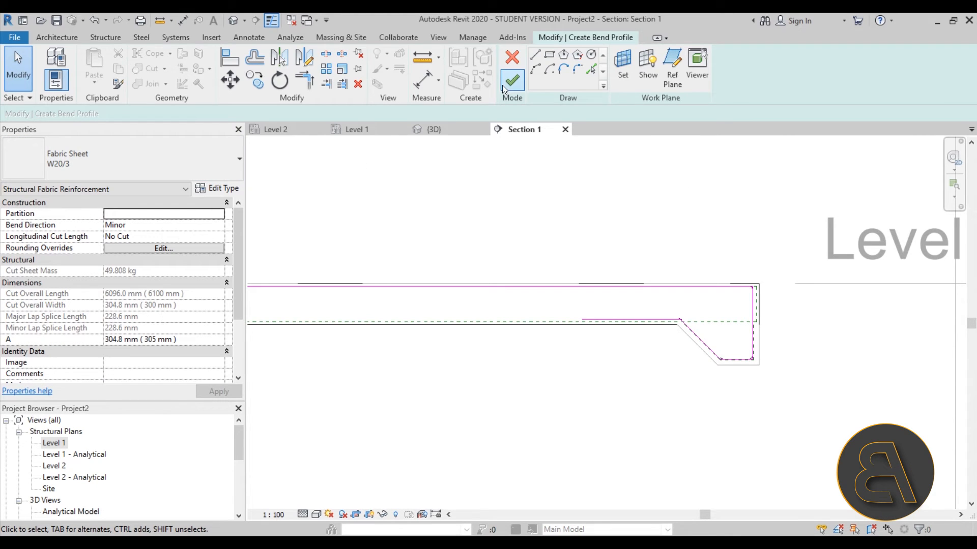
left_click(514, 83)
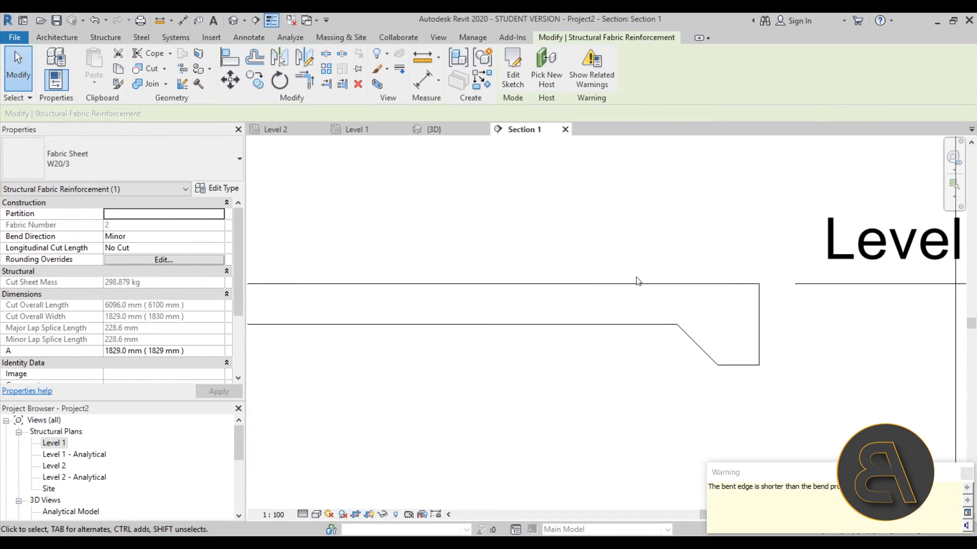
In the 3D view, move the fabric sheet from the floor's west end to the slab edge.
left_click(449, 135)
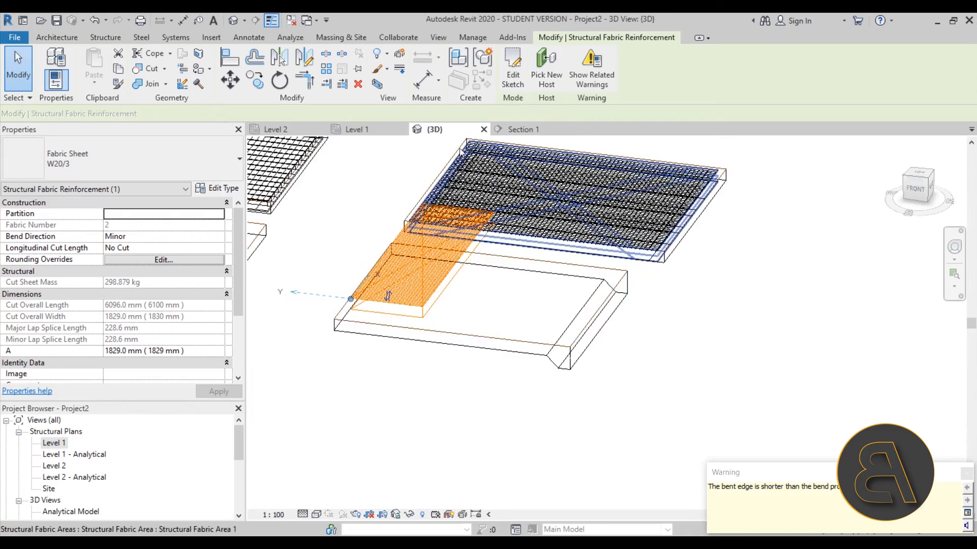
middle_click_drag(356, 275, 519, 348, "shift")
scroll(380, 295, "up", 4)
scroll(591, 319, "down", 4)
middle_click_drag(543, 304, 518, 339)
left_click_drag(483, 300, 599, 358)
middle_click_drag(605, 451, 610, 414, "shift")
scroll(524, 383, "up", 5)
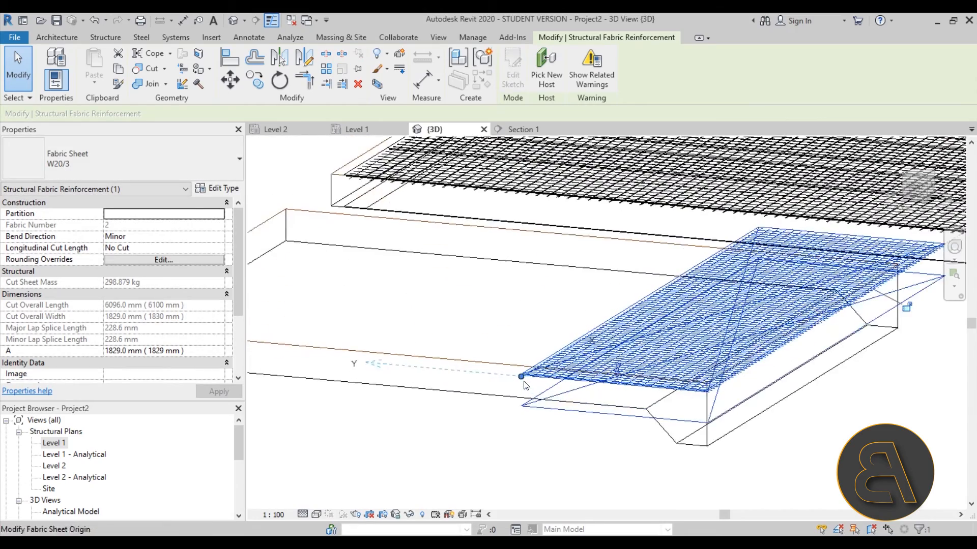
scroll(531, 320, "down", 3)
middle_click_drag(534, 320, 495, 369, "shift")
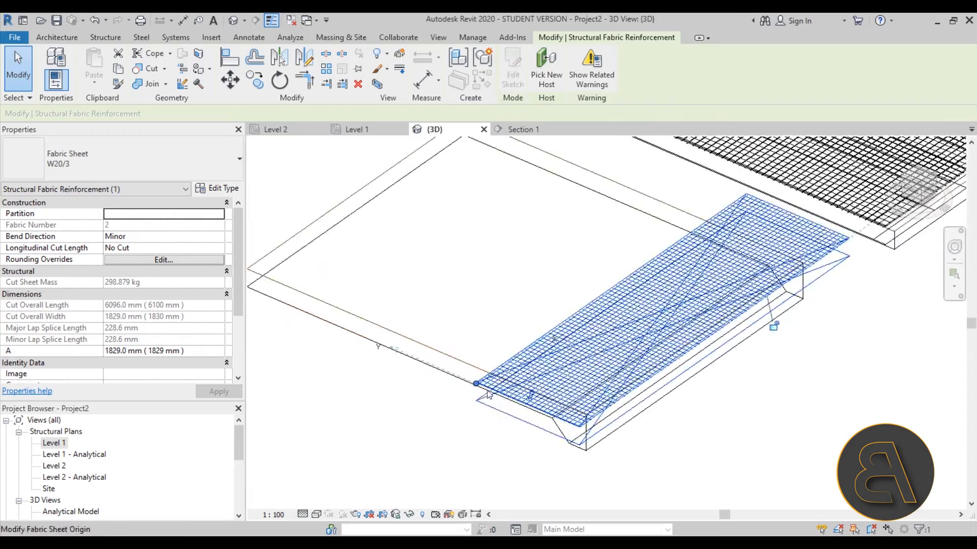
left_click(230, 25)
scroll(558, 251, "down", 2)
middle_click_drag(558, 254, 572, 370, "shift")
left_click(585, 382)
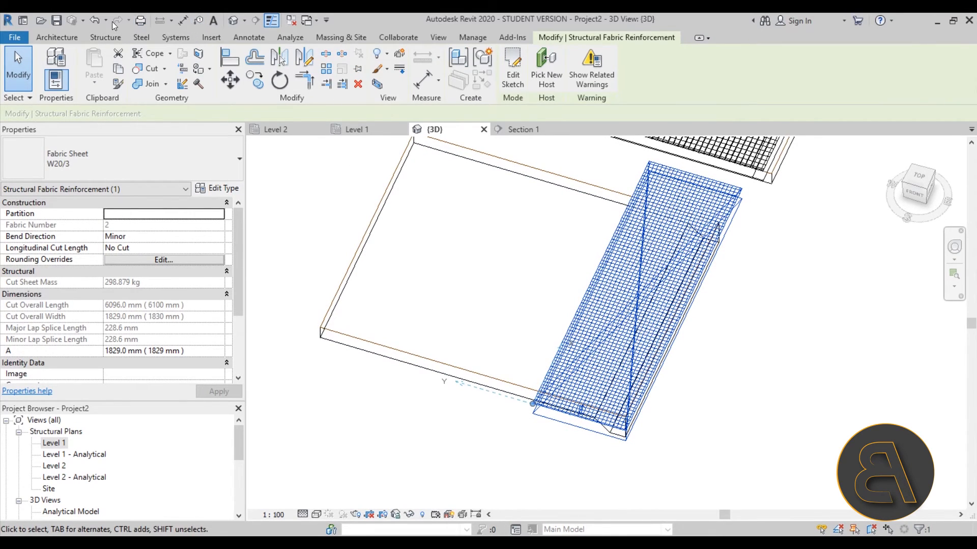
Undo the fabric sheet's move and placement, back to the bend profile sketch.
left_click(98, 22)
left_click(97, 21)
left_click(97, 21)
Shorten the bend profile's top line to about 1252 mm from the slab edge and finish the fabric sheet.
middle_click_drag(343, 311, 407, 351, "shift")
left_click(407, 355)
mouse_move(382, 351)
left_mouse_down()
mouse_move(584, 379)
mouse_move(566, 377)
left_mouse_up()
left_click(512, 80)
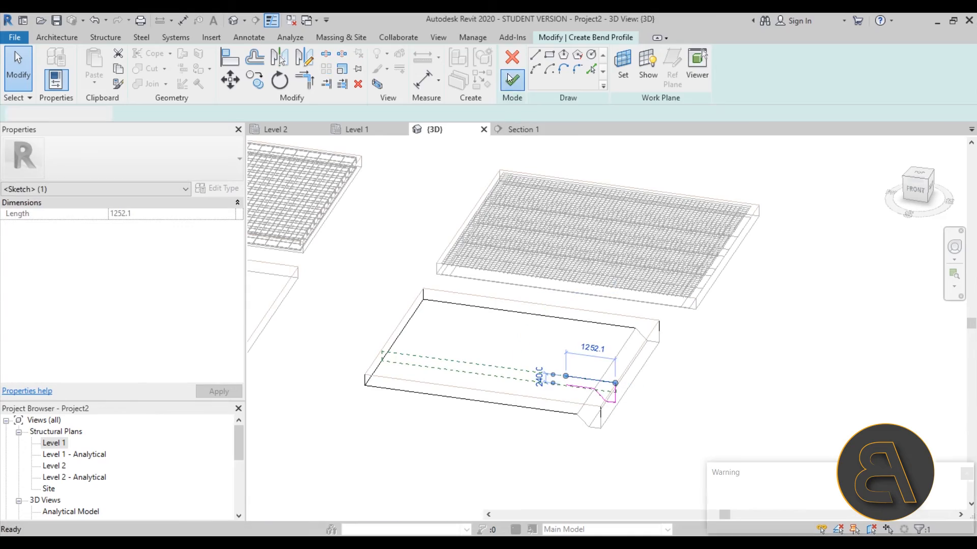
left_click(655, 447)
mouse_move(650, 446)
middle_mouse_down("shift")
mouse_move(670, 332)
mouse_move(646, 428)
middle_mouse_up("shift")
scroll(611, 406, "up", 3)
Change the slab edge type's profile to M_Slab Edge-Thickened : 900 x 450mm.
left_click(556, 386)
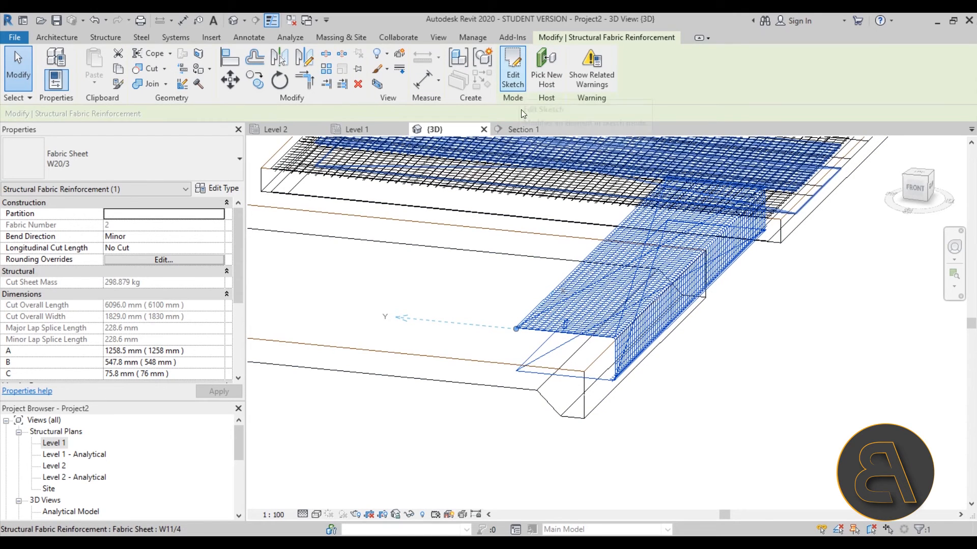
left_click(548, 413)
left_click(552, 406)
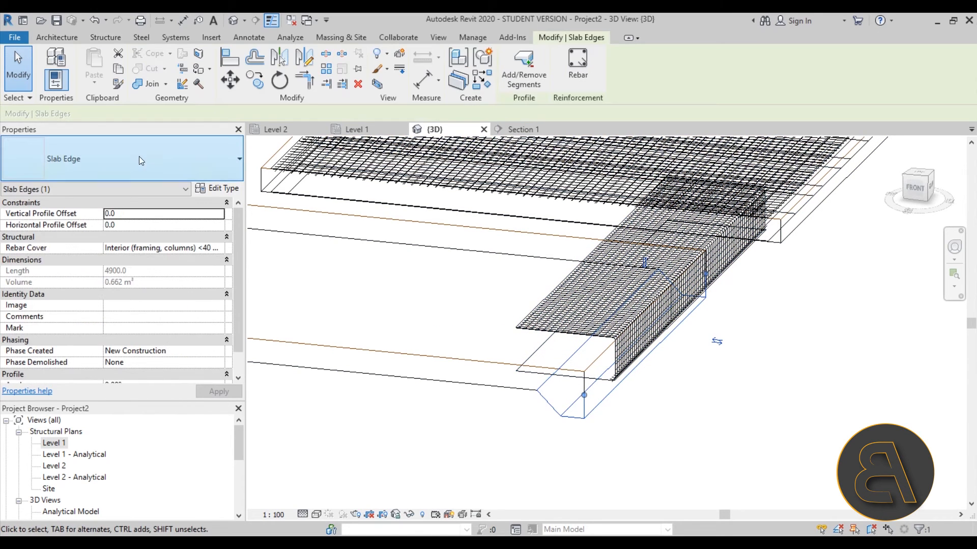
left_click(224, 190)
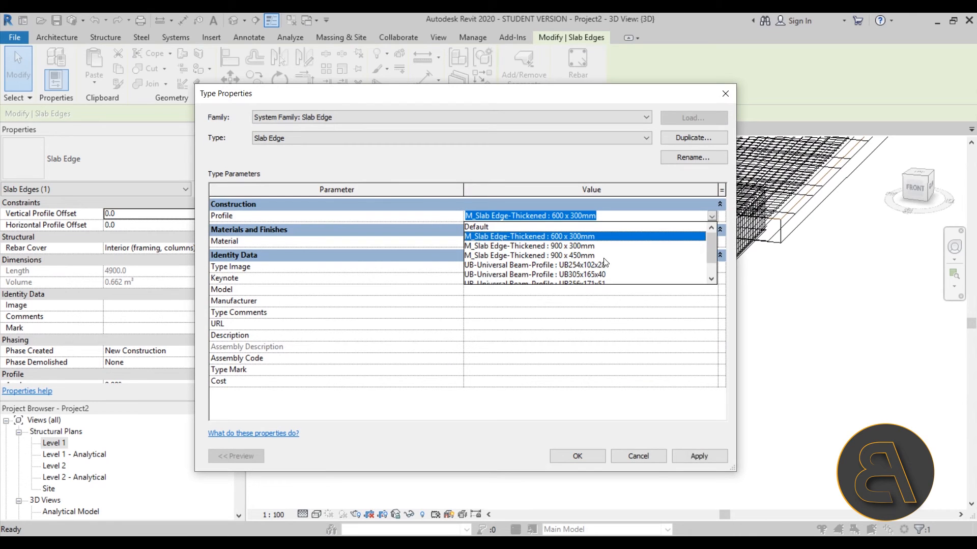
left_click(585, 256)
left_click(594, 456)
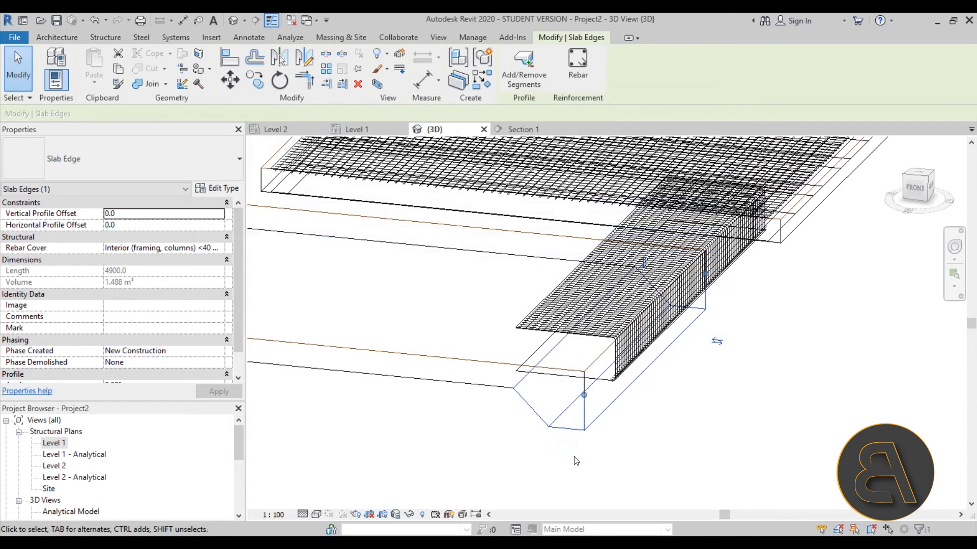
left_click(580, 459)
Edit the W20/3 fabric sheet's bend profile, moving its sloped segment west toward the enlarged slab edge's cover line.
left_click(613, 380)
mouse_move(584, 418)
middle_mouse_down("shift")
mouse_move(545, 406)
mouse_move(526, 422)
mouse_move(617, 356)
mouse_move(613, 337)
middle_mouse_up("shift")
left_click(512, 66)
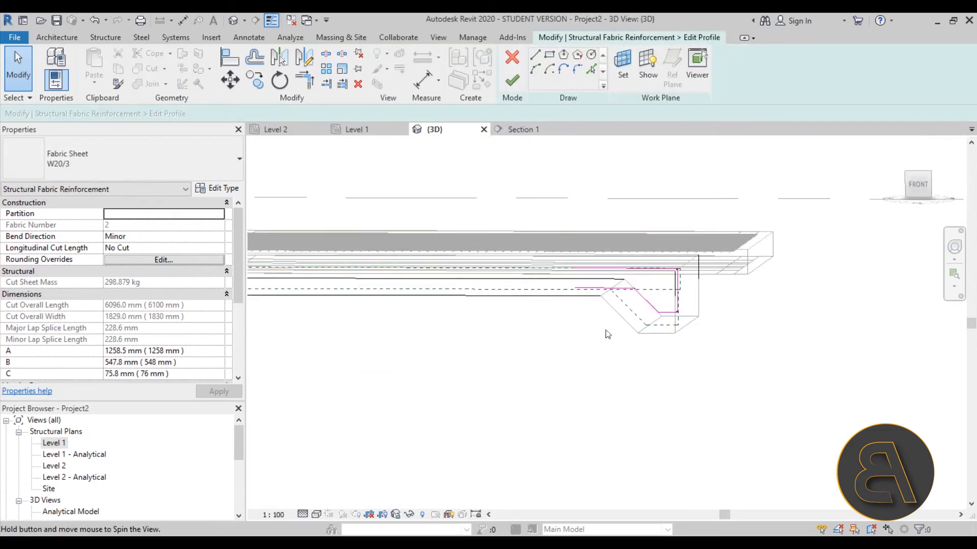
scroll(613, 337, "up", 3)
left_click(666, 336)
left_click_drag(665, 336, 619, 337)
left_click(697, 373)
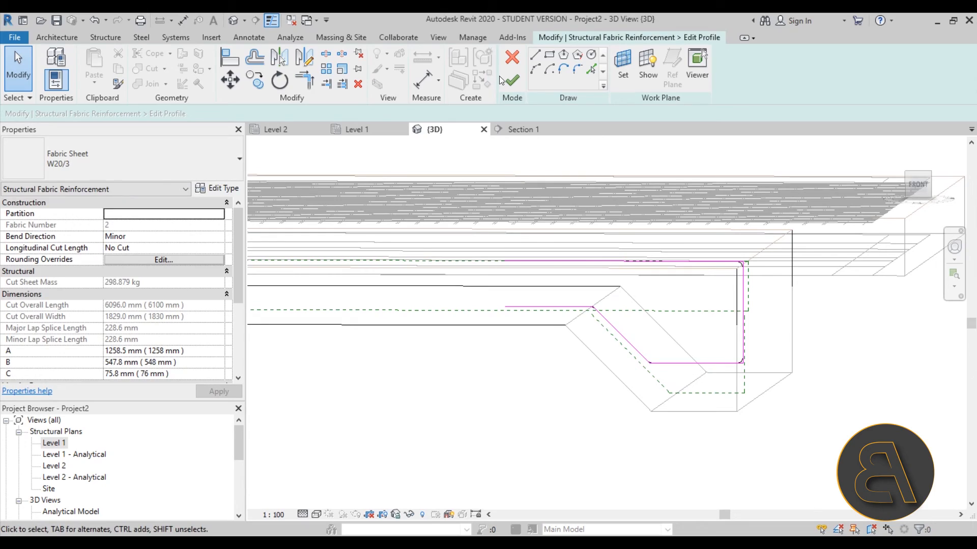
left_click(512, 80)
Shorten the top line of the W20/3 fabric sheet's bend profile to about 520 mm and finish the sketch.
middle_click_drag(681, 437, 678, 407, "shift")
scroll(687, 428, "up", 4)
scroll(695, 443, "down", 5)
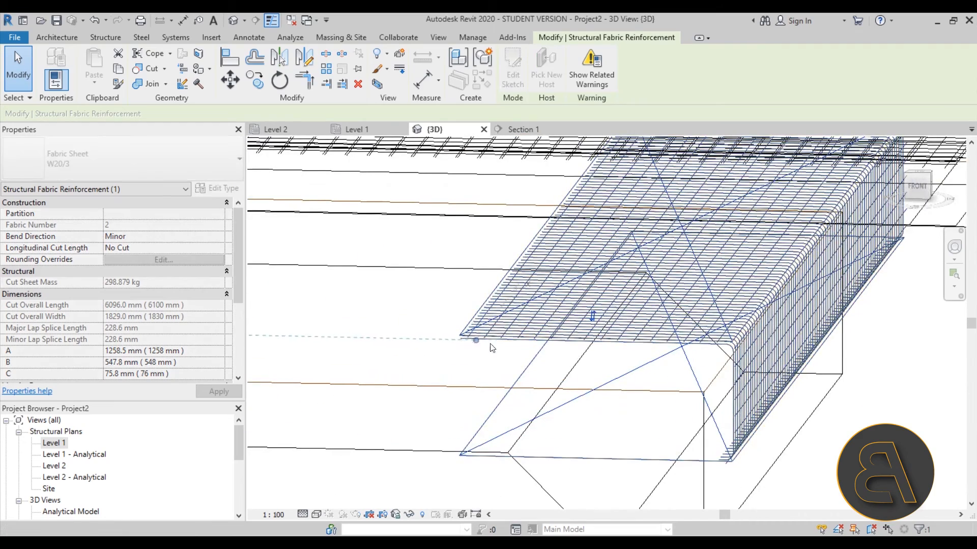
left_click_drag(465, 340, 459, 343)
left_click(513, 81)
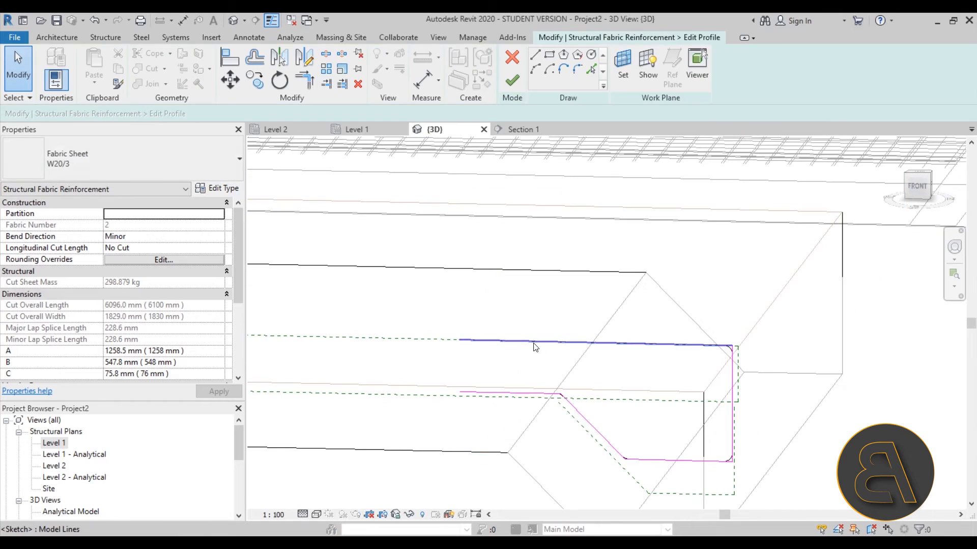
left_click(465, 339)
left_click_drag(461, 340, 620, 343)
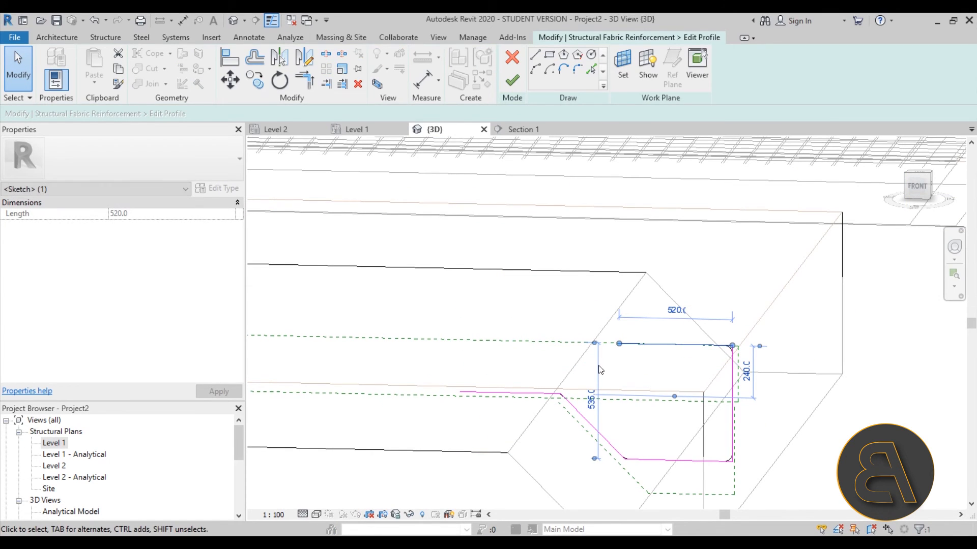
left_click(511, 82)
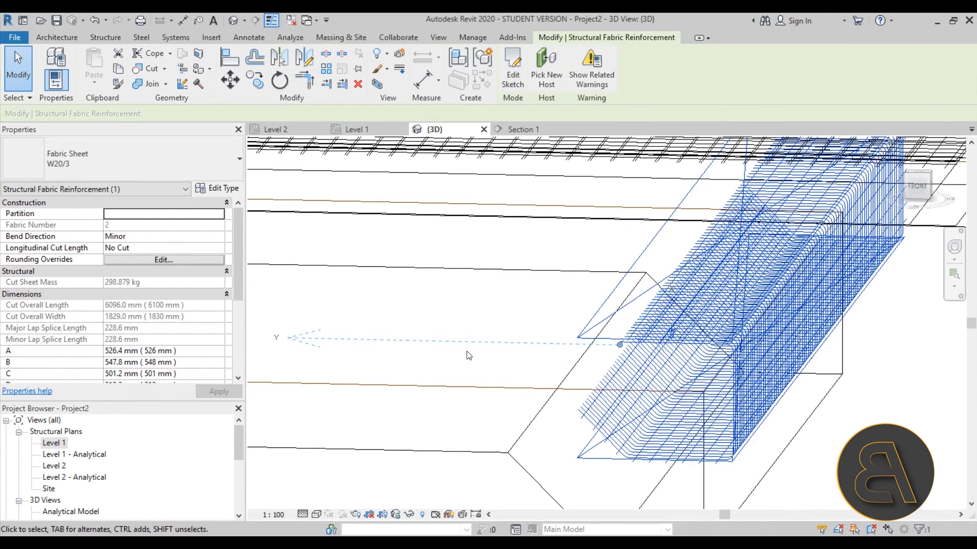
Review the W20/3 fabric sheet's type properties, including its wire types, overall length and width, overhangs and spacings.
left_click(501, 374)
mouse_move(502, 375)
middle_mouse_down("shift")
mouse_move(519, 334)
mouse_move(498, 384)
middle_mouse_up("shift")
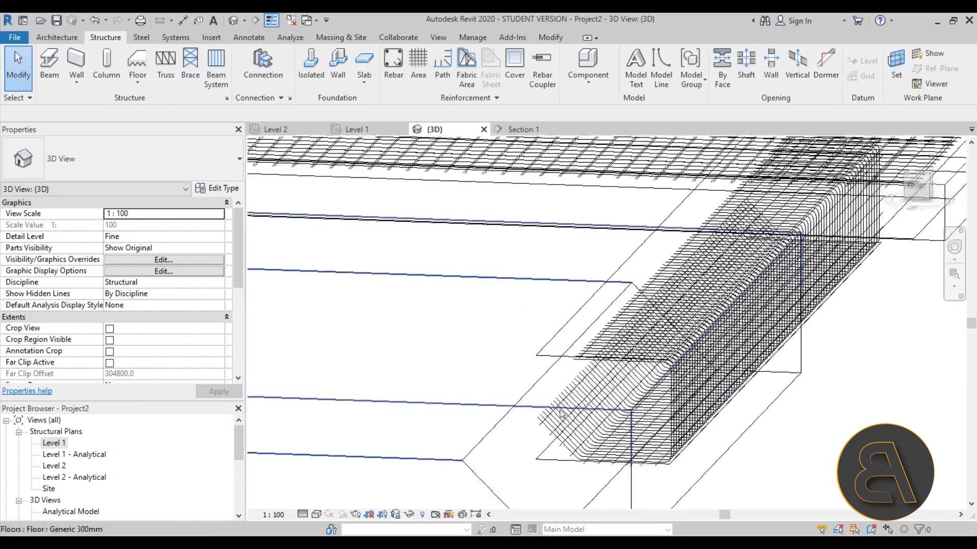
left_click(568, 363)
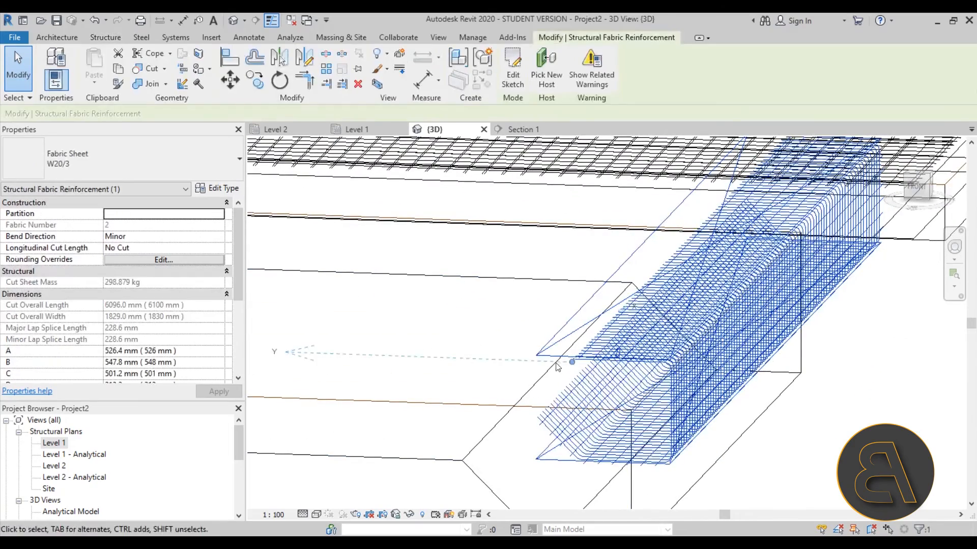
left_click(220, 190)
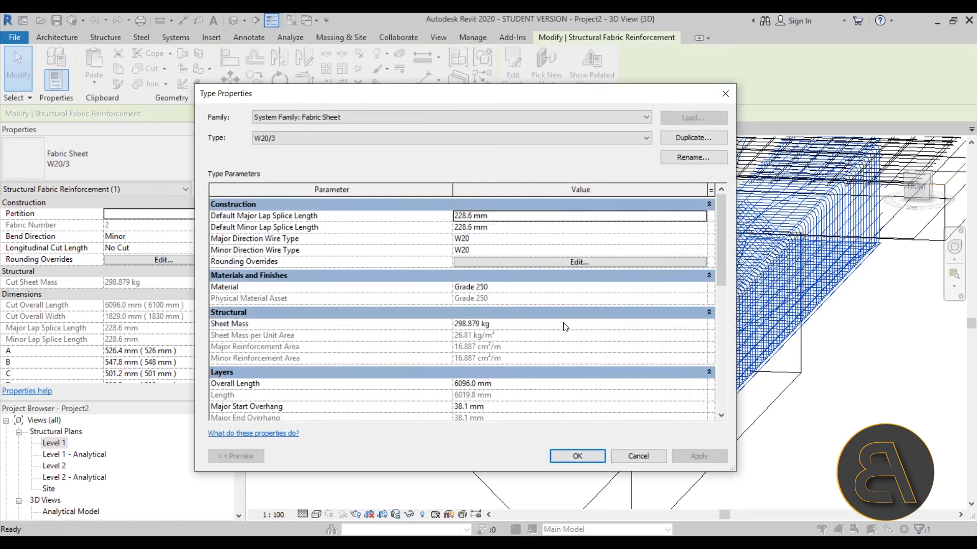
scroll(492, 321, "down", 3)
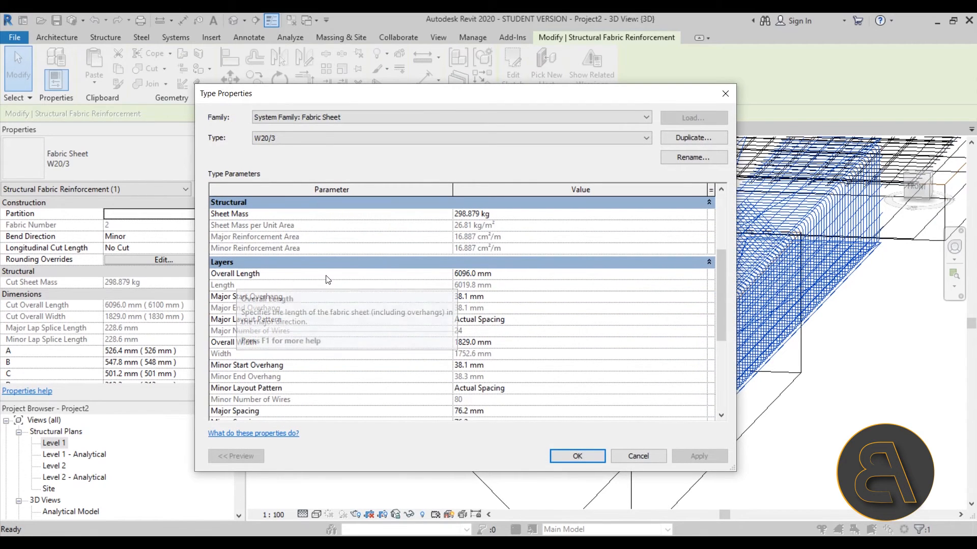
scroll(254, 305, "down", 3)
scroll(257, 326, "up", 1)
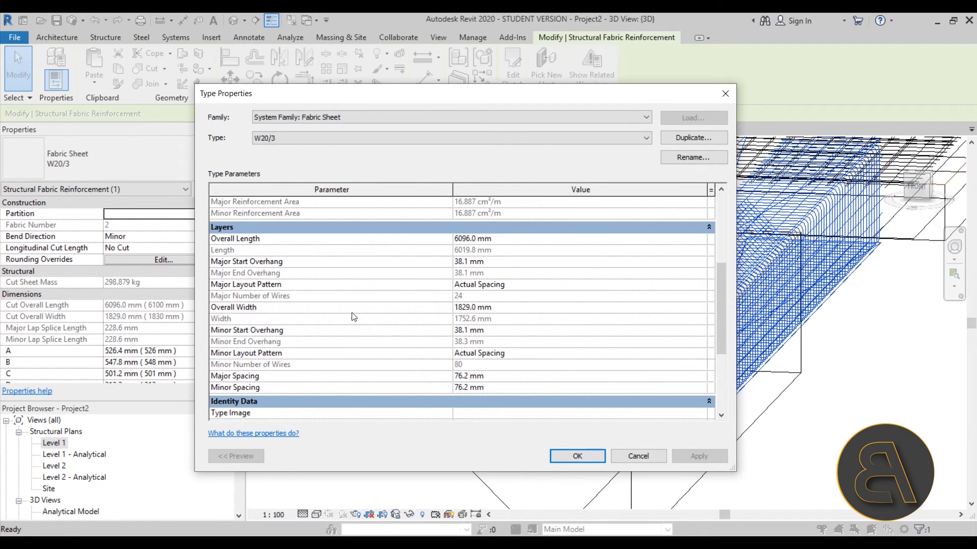
left_click(632, 458)
In the Level 1 plan, move the bent fabric sheet about 1300 mm south to the floor's south edge.
scroll(519, 290, "down", 3)
middle_click_drag(510, 287, 473, 364, "shift")
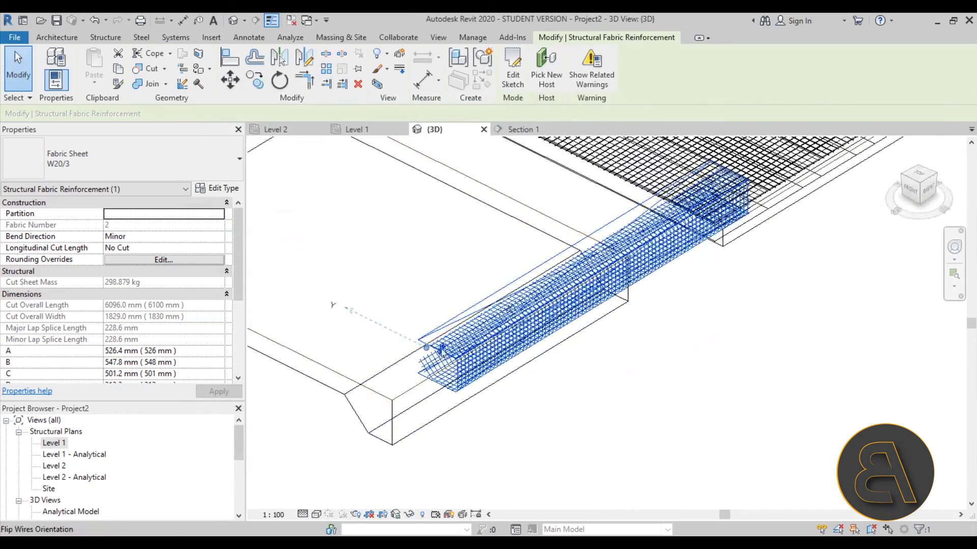
double_click(66, 443)
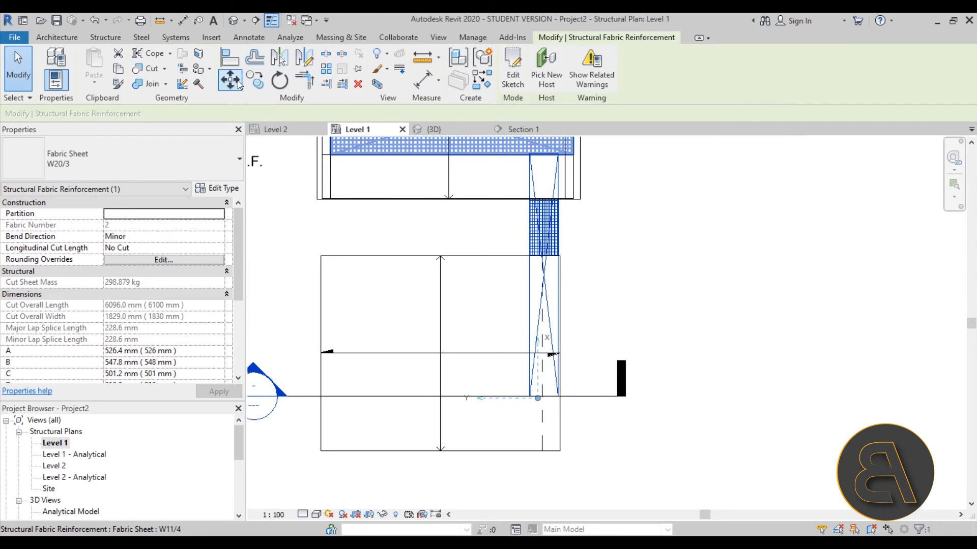
left_click(237, 81)
scroll(540, 433, "up", 2)
left_click(567, 378)
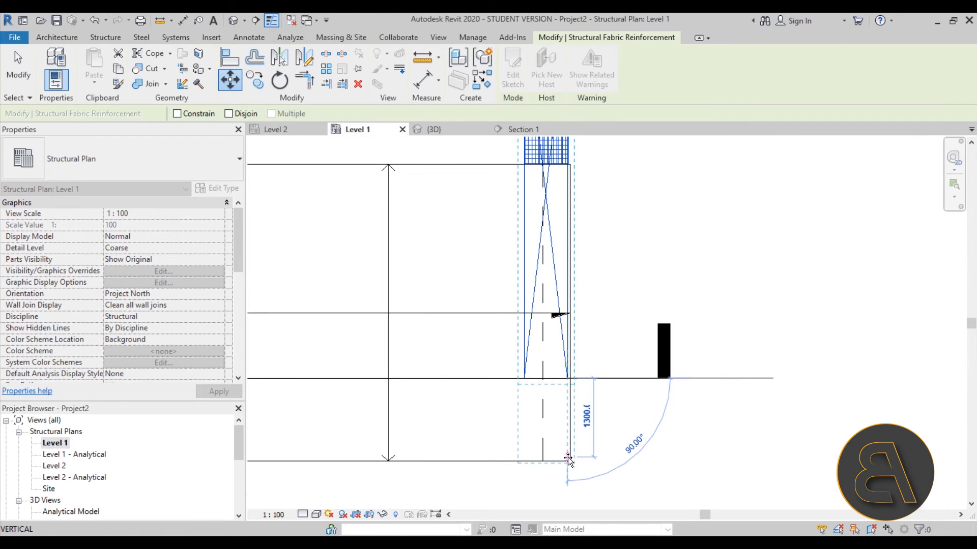
key("Escape")
key("Escape")
scroll(605, 459, "down", 4)
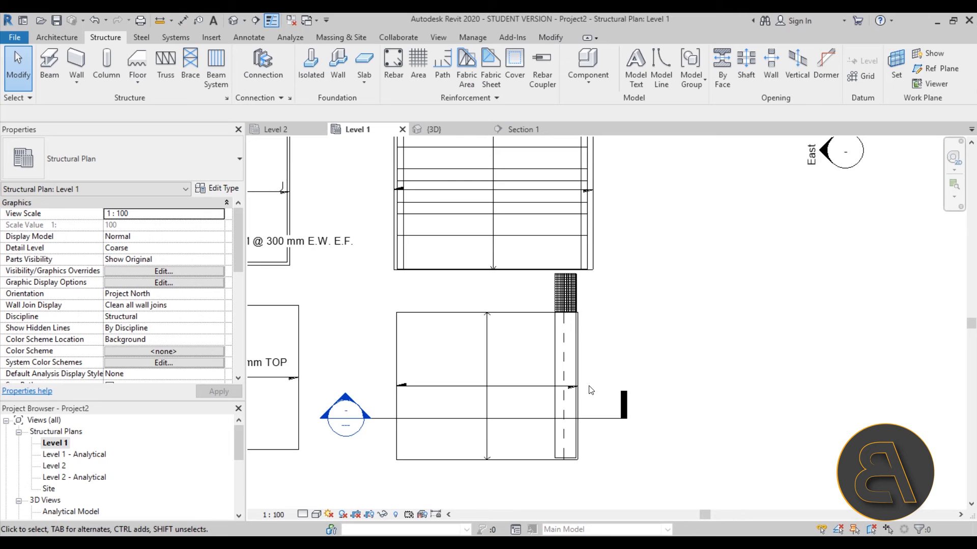
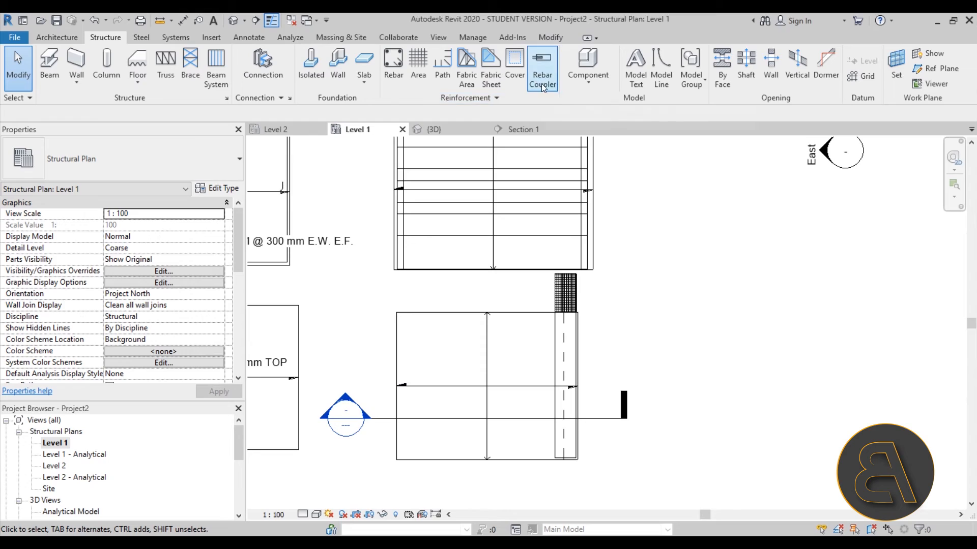
In the 3D view, extend the rear set of three 16M vertical bars above the top of the concrete column.
scroll(660, 248, "down", 2)
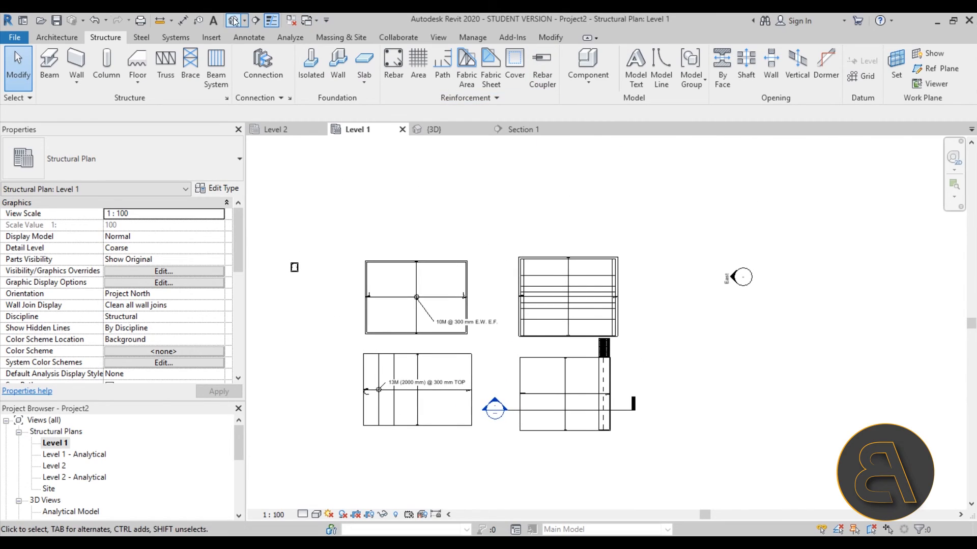
left_click(233, 21)
middle_click_drag(589, 287, 607, 461)
scroll(606, 460, "down", 1)
middle_click_drag(407, 247, 582, 377)
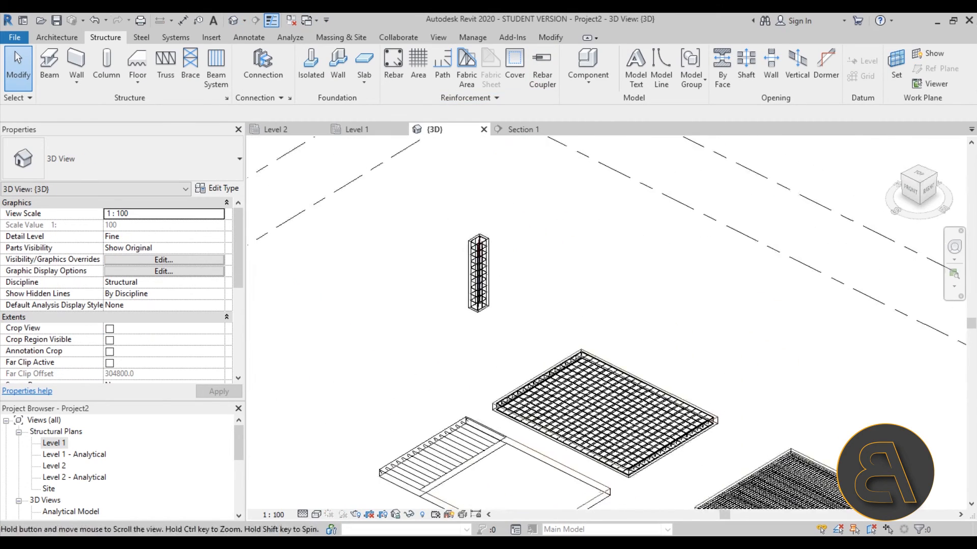
scroll(473, 229, "up", 4)
scroll(508, 296, "up", 4)
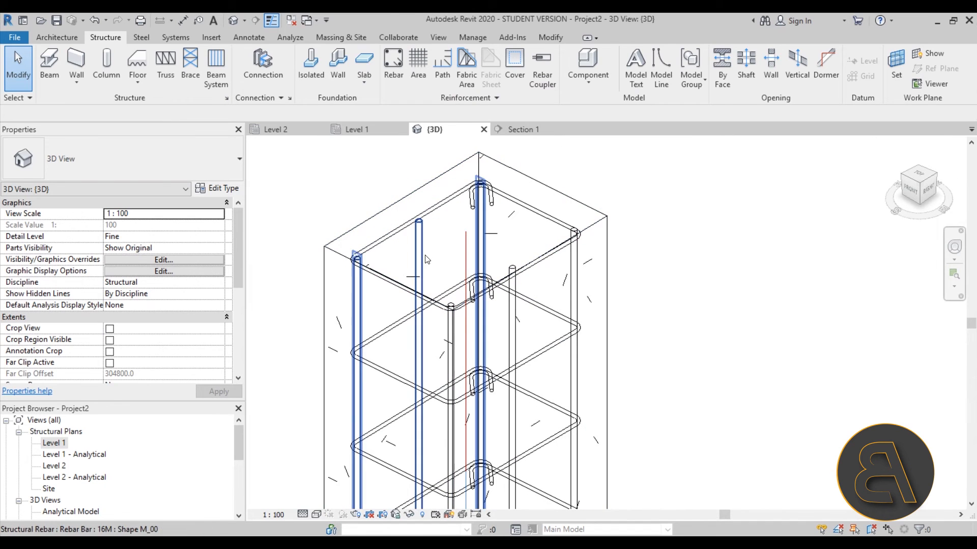
left_click(460, 335)
left_click_drag(472, 297, 471, 214)
key("ctrl+z")
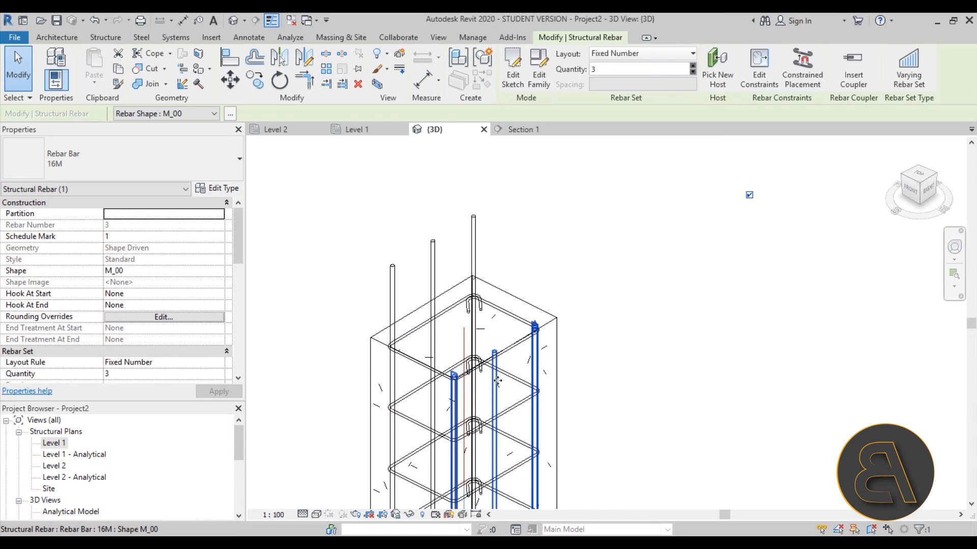
Extend the column's front set of three 16M vertical bars above its top, roughly level with the rear set.
scroll(524, 337, "up", 2)
scroll(523, 337, "up", 4)
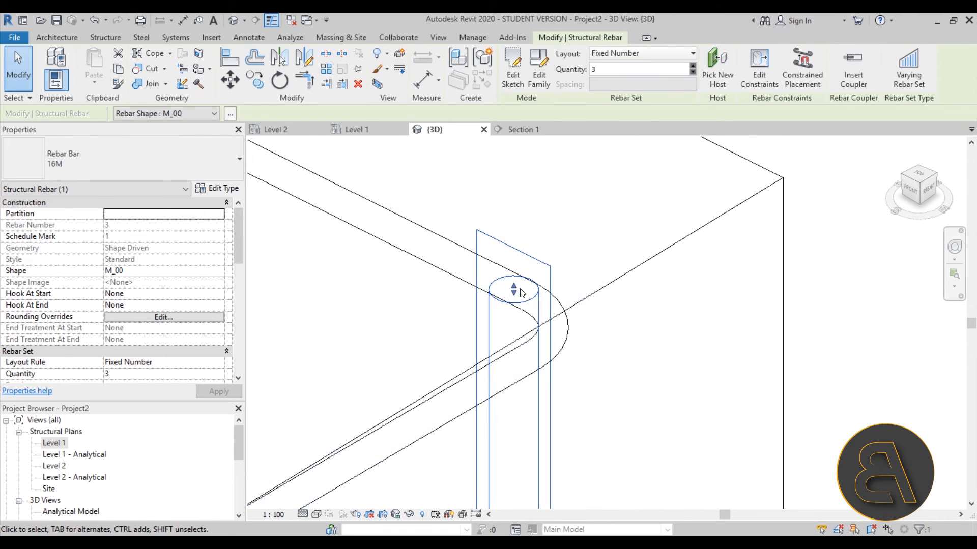
left_click_drag(513, 290, 566, 223)
scroll(623, 396, "down", 6)
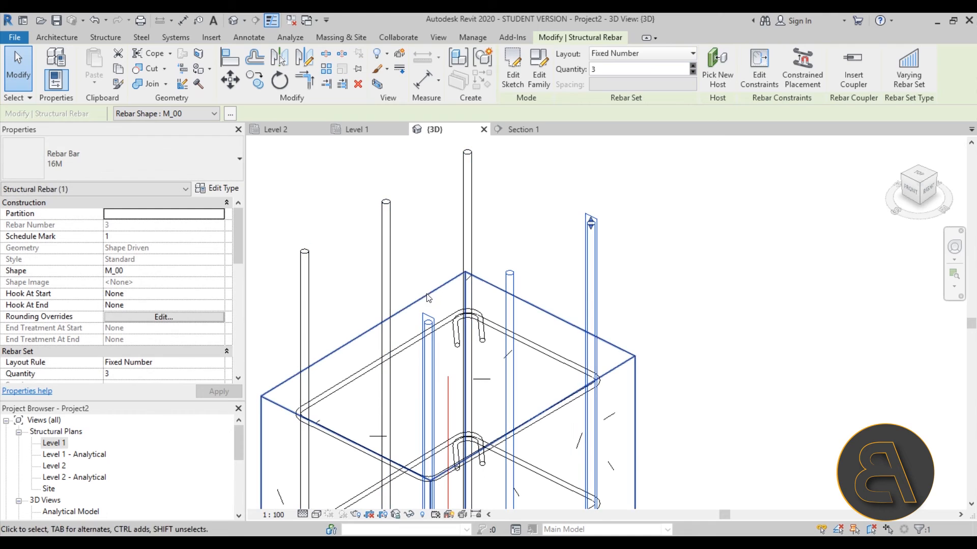
left_click(385, 469)
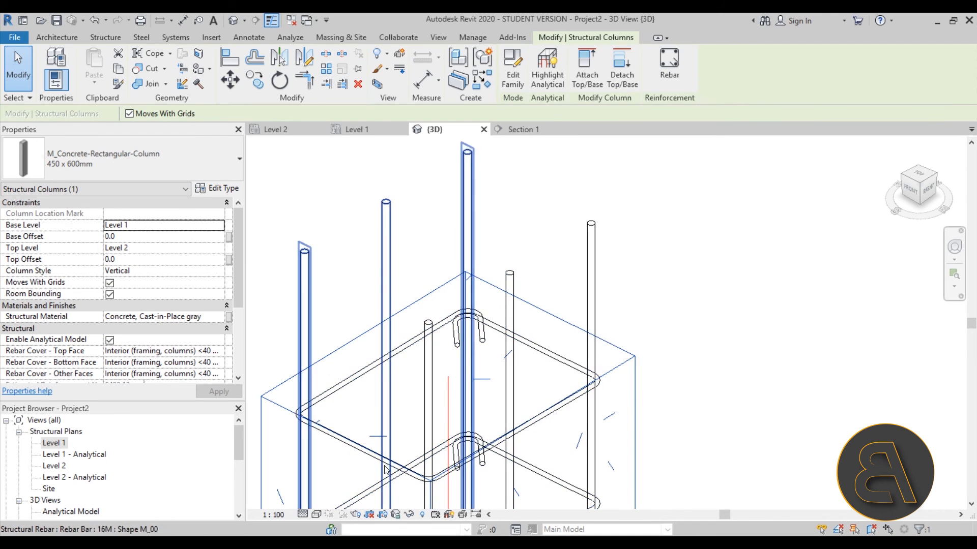
left_click(292, 367)
Try to place an M_Standard Coupler CPL43M rebar coupler on the end of the column's rear vertical bars.
left_click(545, 77)
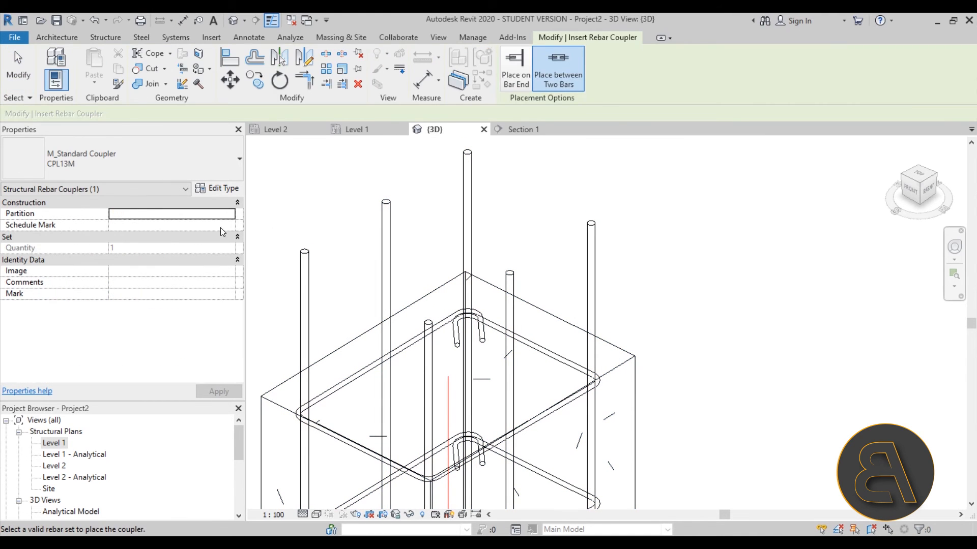
left_click(73, 159)
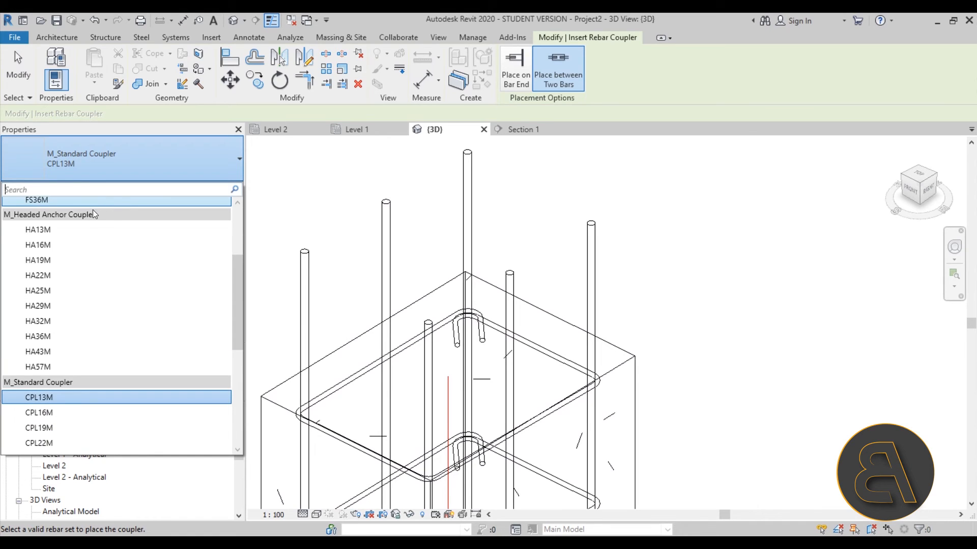
scroll(155, 357, "up", 2)
scroll(154, 358, "up", 2)
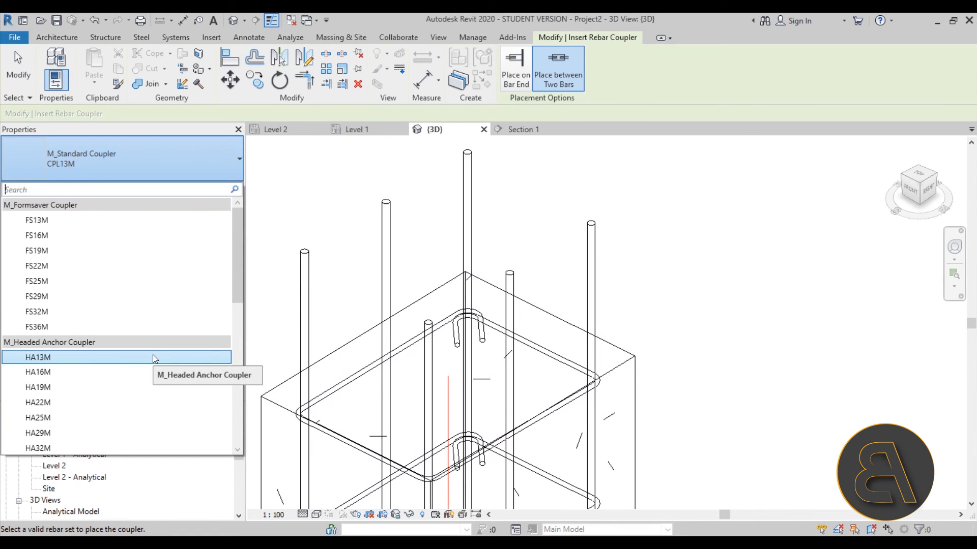
scroll(152, 356, "down", 5)
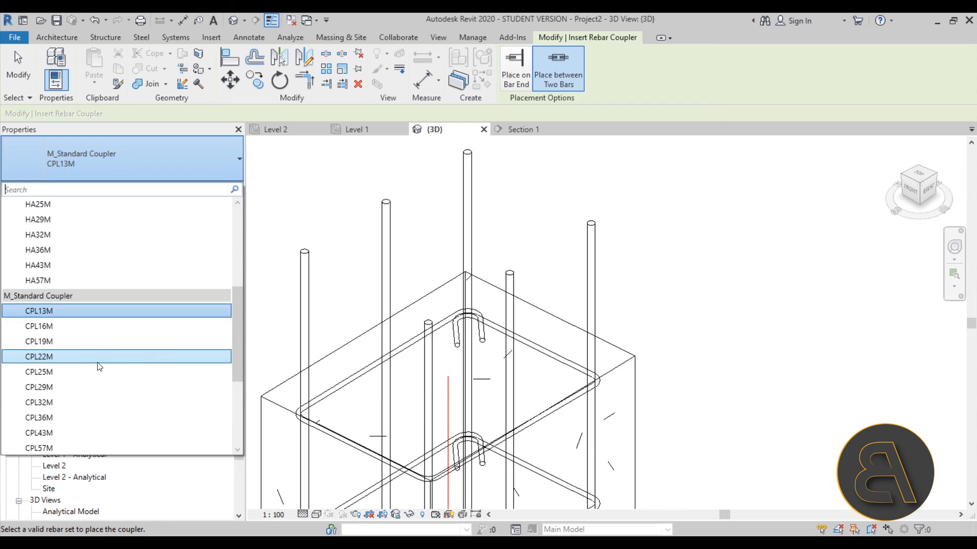
scroll(86, 356, "down", 2)
left_click(51, 372)
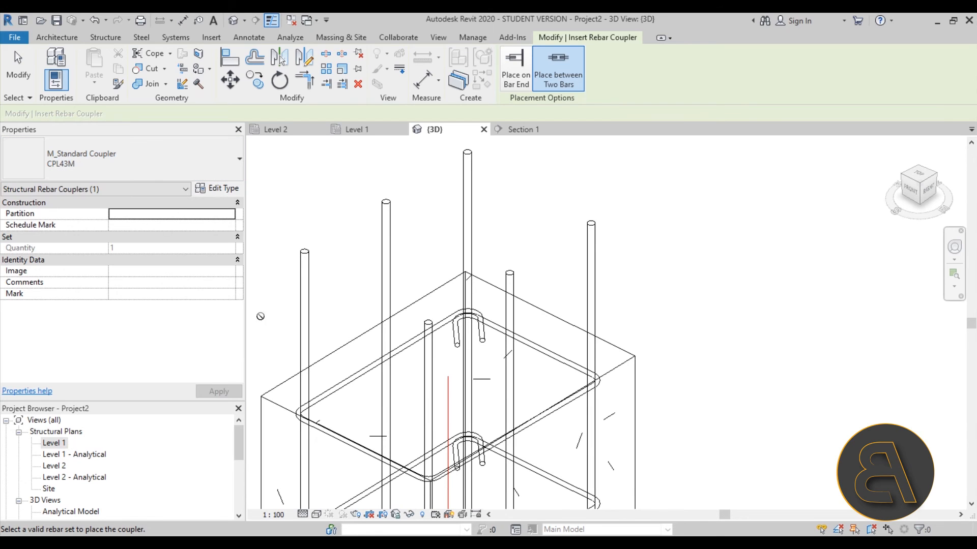
left_click(511, 81)
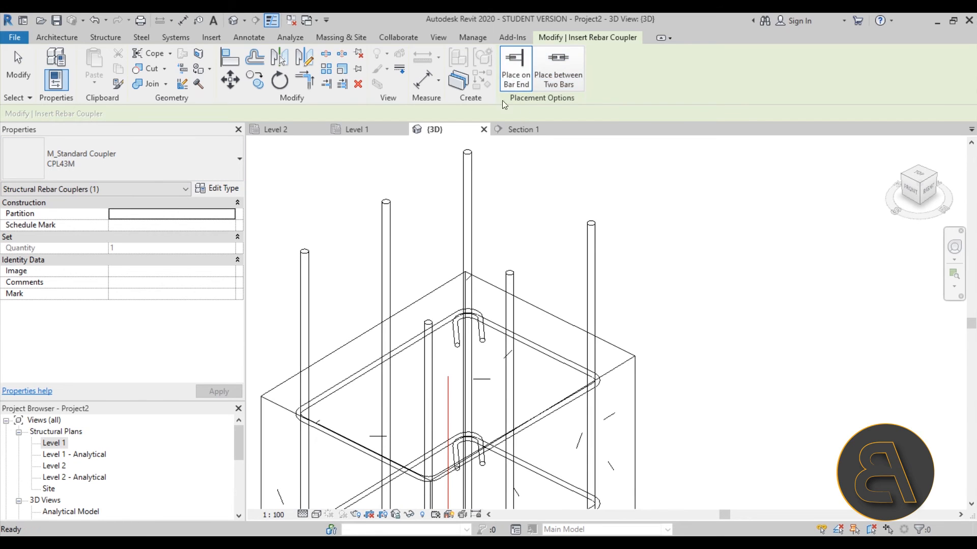
left_click(464, 161)
left_click(564, 289)
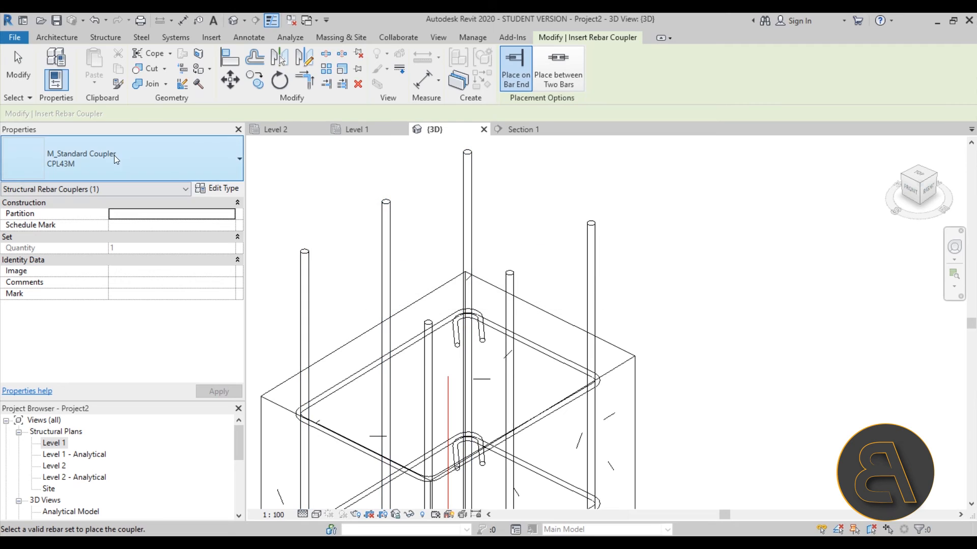
Try to place an M_Headed Anchor Coupler HA25M on the end of the column's rear vertical bars.
left_click(117, 155)
scroll(91, 288, "up", 6)
scroll(90, 288, "down", 1)
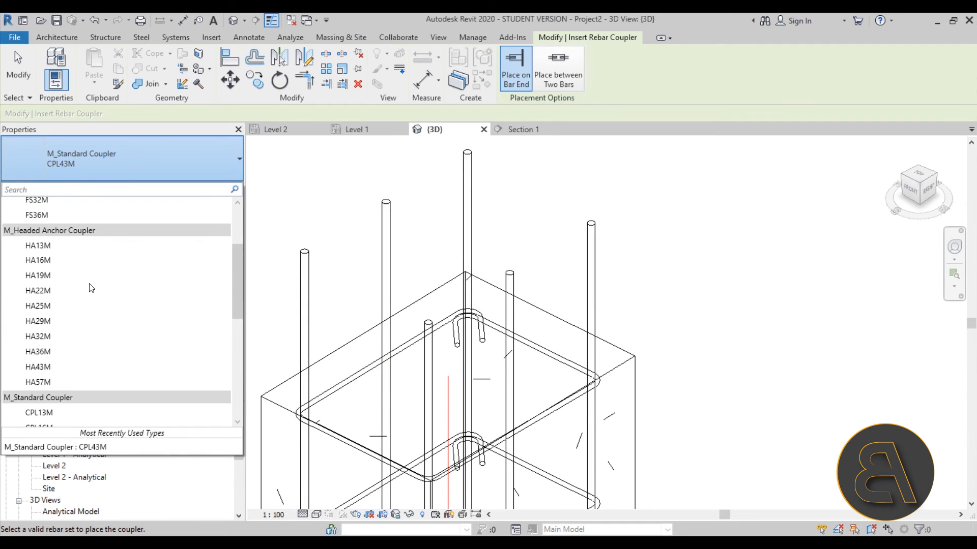
left_click(81, 305)
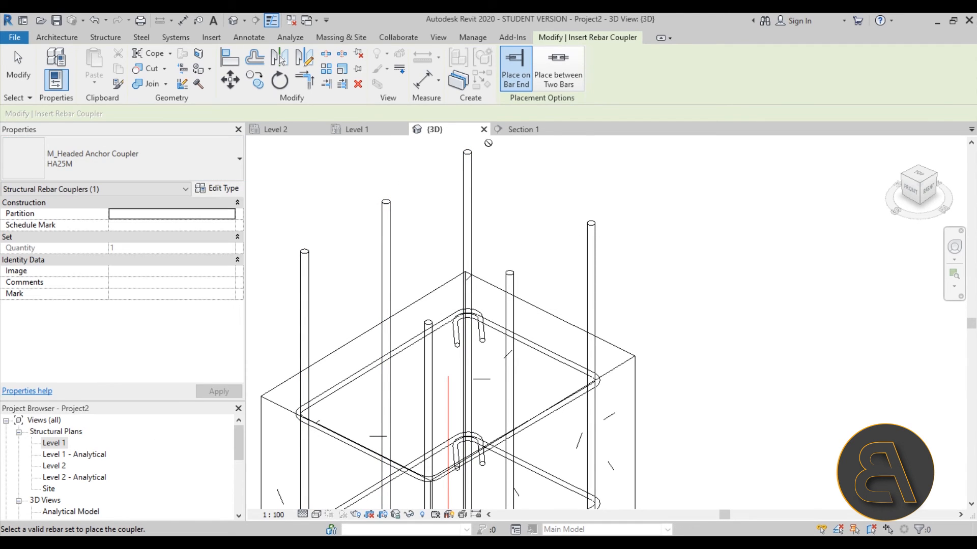
left_click(468, 154)
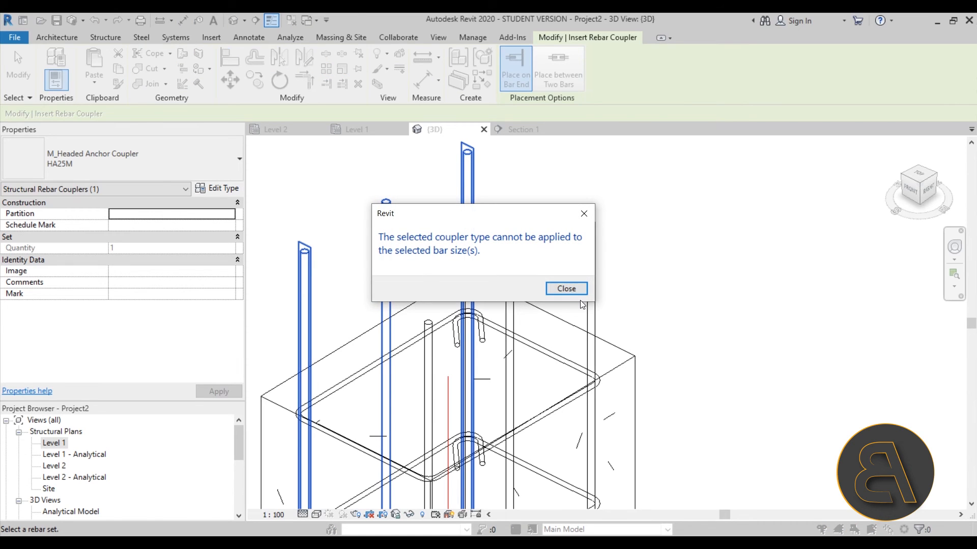
left_click(566, 288)
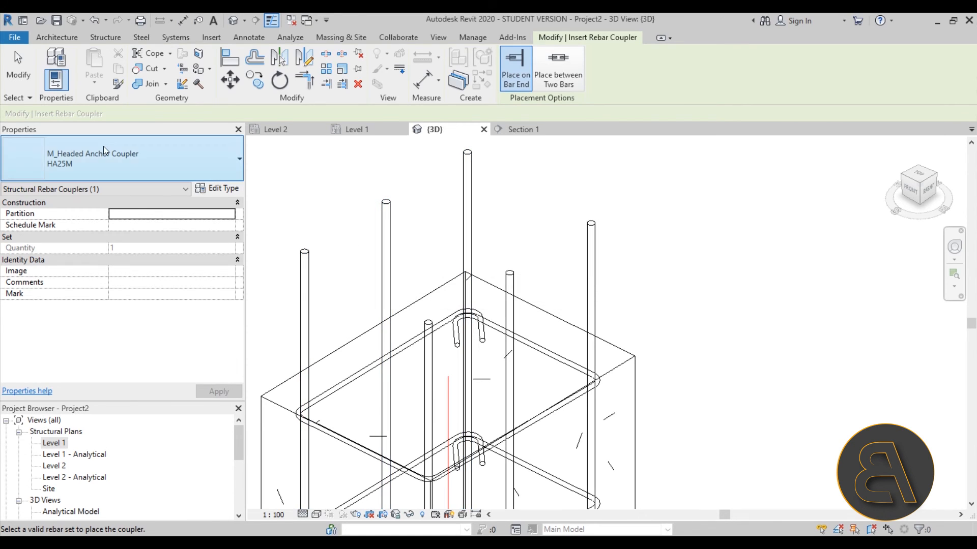
Try to place an M_Formsaver Coupler FS25M on the end of the column's rear vertical bars.
left_click(103, 145)
scroll(66, 280, "up", 3)
left_click(37, 281)
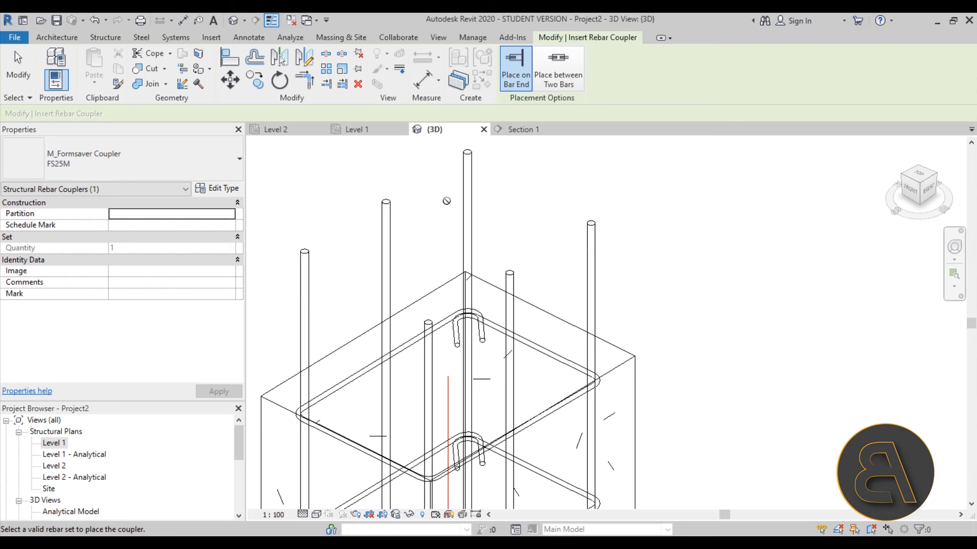
left_click(386, 204)
left_click(566, 289)
left_click(170, 186)
left_click(170, 186)
left_click(159, 166)
scroll(92, 304, "down", 10)
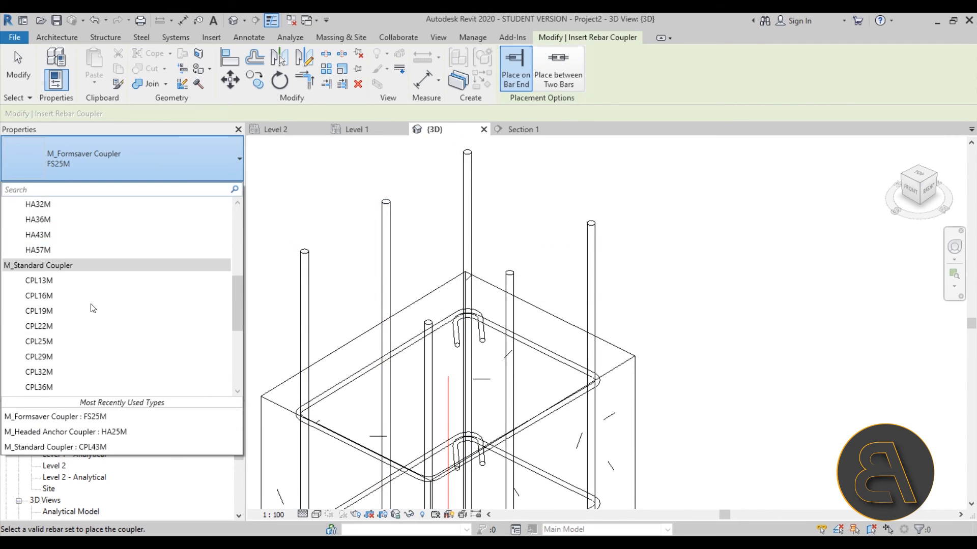
scroll(93, 310, "up", 5)
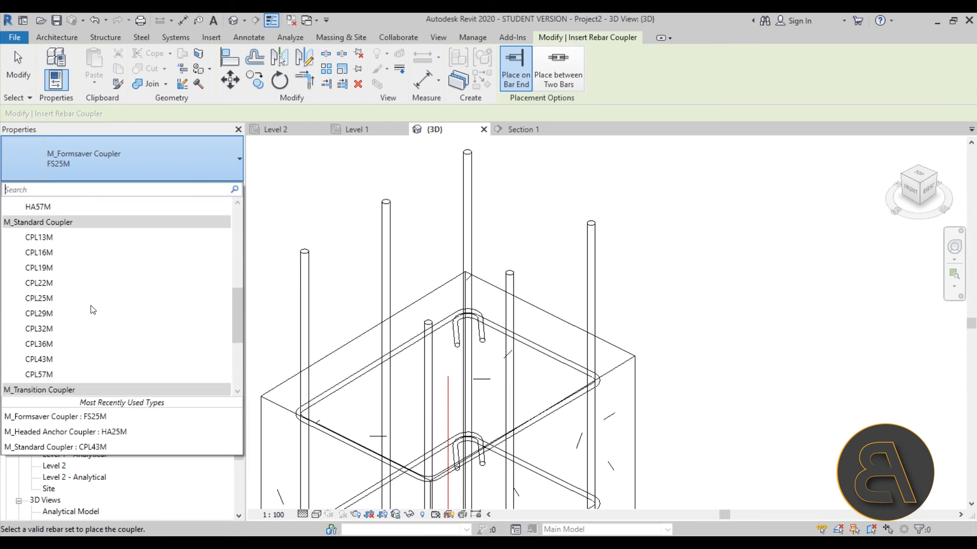
scroll(93, 310, "up", 5)
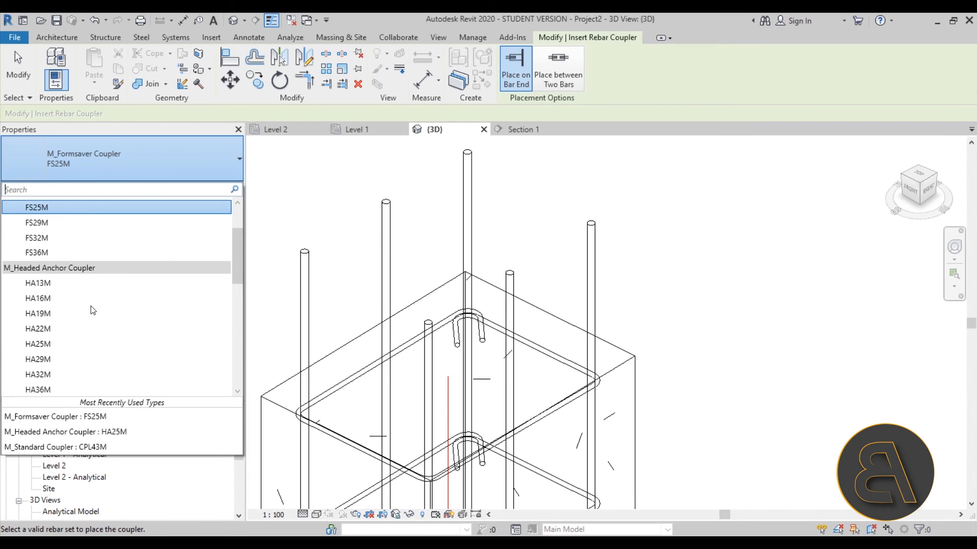
left_click(37, 308)
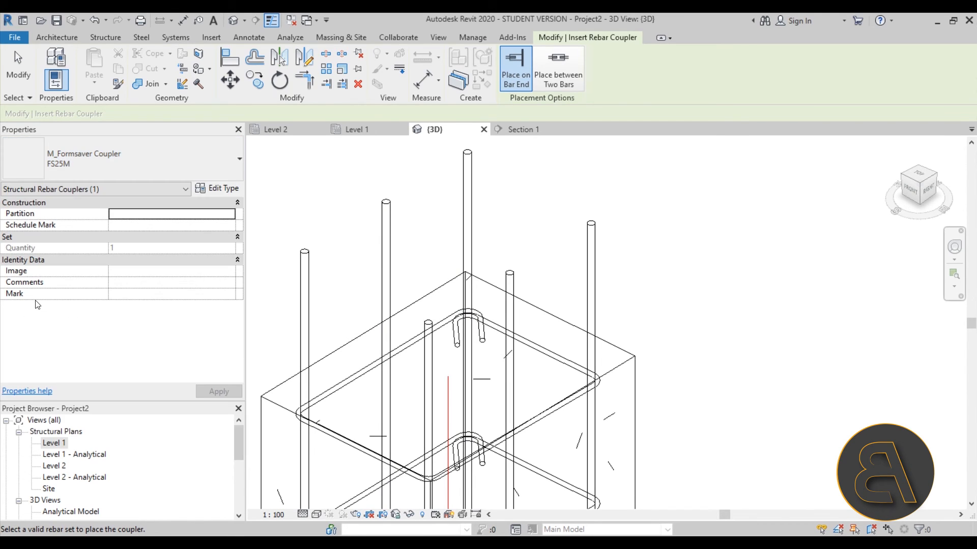
key("Escape")
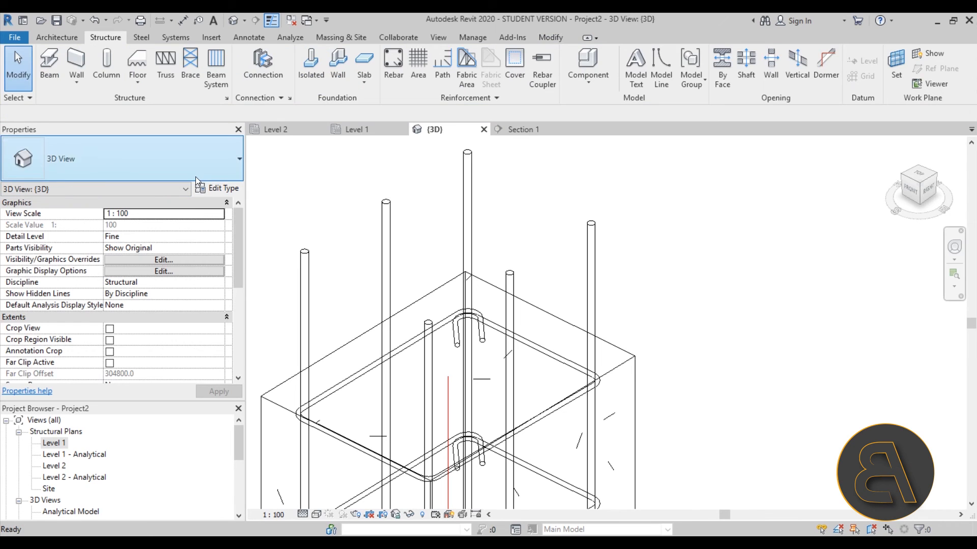
Place an M_Headed Anchor Coupler HA16M on the top ends of the column's rear set of three 16M vertical bars.
left_click(386, 265)
left_click(555, 172)
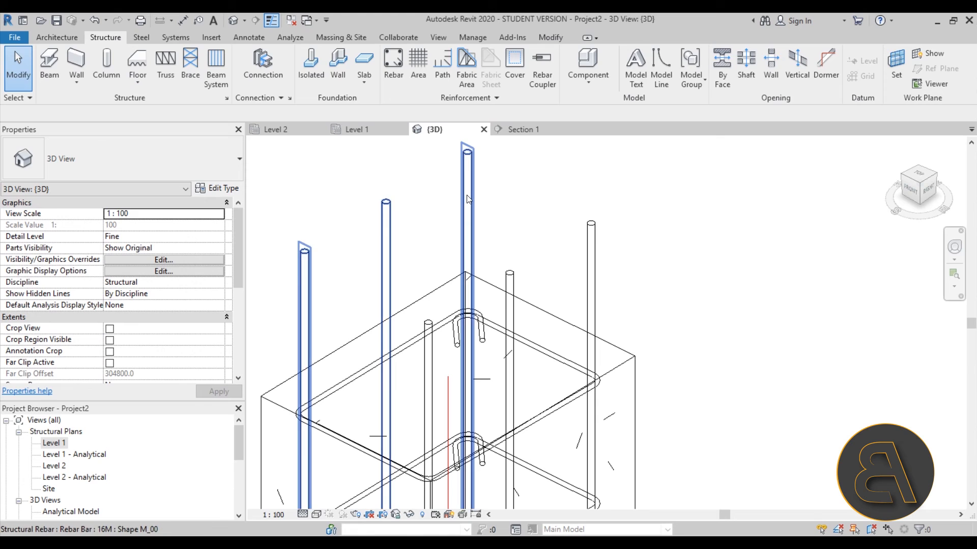
left_click(496, 186)
left_click(517, 186)
left_click(541, 69)
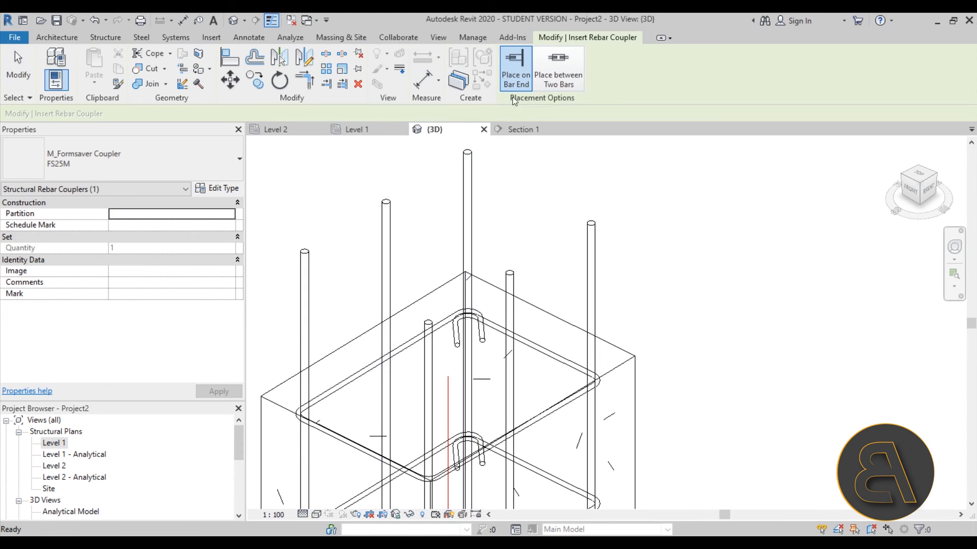
left_click(151, 177)
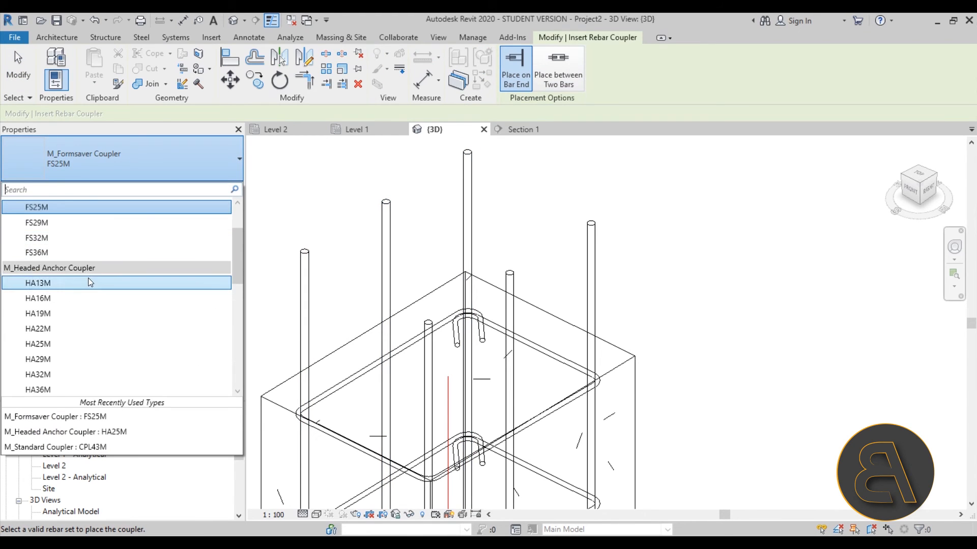
scroll(87, 279, "up", 2)
scroll(87, 278, "down", 3)
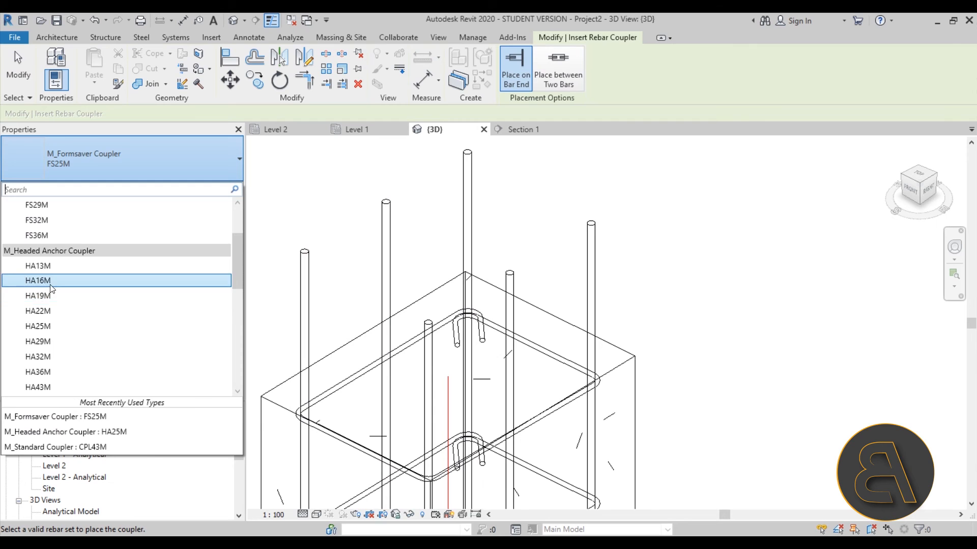
left_click(51, 285)
left_click(305, 253)
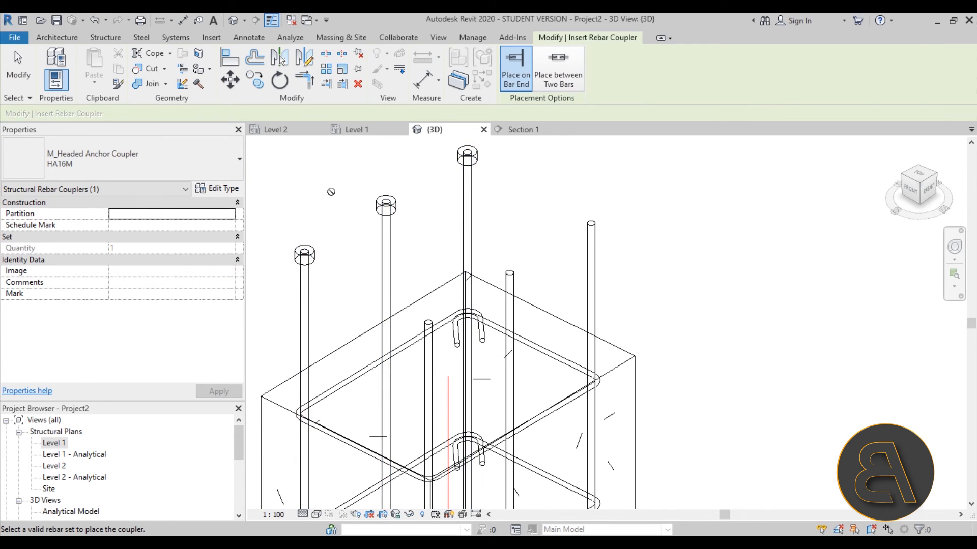
key("Escape")
Select the headed anchor couplers on the column's rear bars and inspect how they sit on the bar ends.
left_click(387, 219)
middle_click_drag(387, 219, 348, 259, "shift")
scroll(296, 257, "up", 3)
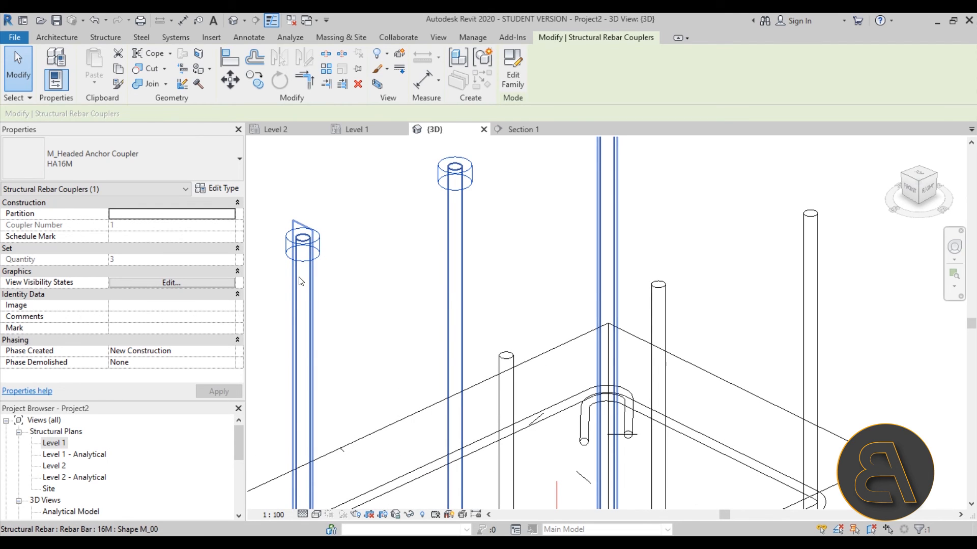
scroll(356, 267, "down", 4)
mouse_move(355, 271)
middle_mouse_down()
mouse_move(372, 296)
mouse_move(401, 251)
mouse_move(523, 176)
mouse_move(408, 284)
mouse_move(358, 275)
middle_mouse_up()
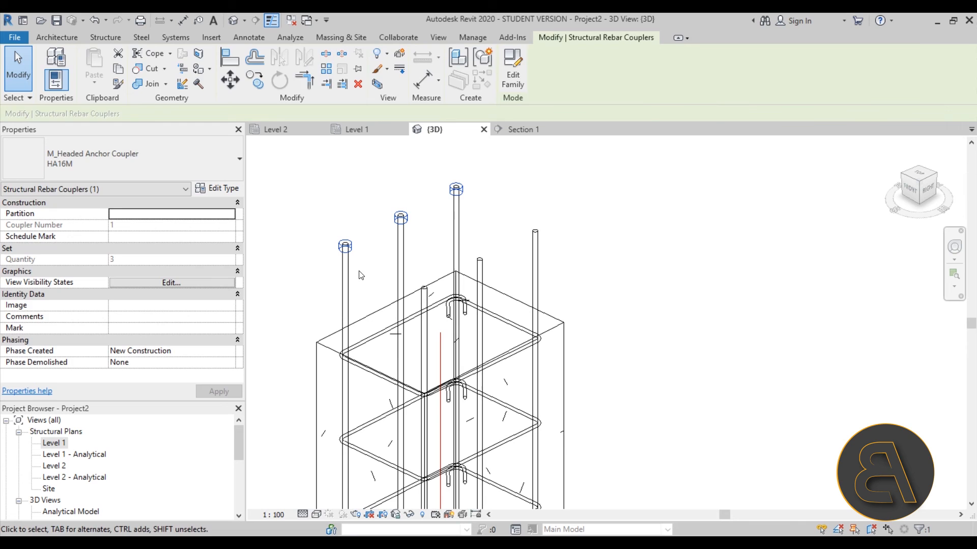
key("Escape")
Review the whole model in 3D, with the reinforced column and the four slabs together in view.
left_click(540, 65)
key("Escape")
scroll(348, 290, "down", 3)
middle_click_drag(348, 290, 300, 269, "shift")
scroll(358, 225, "down", 3)
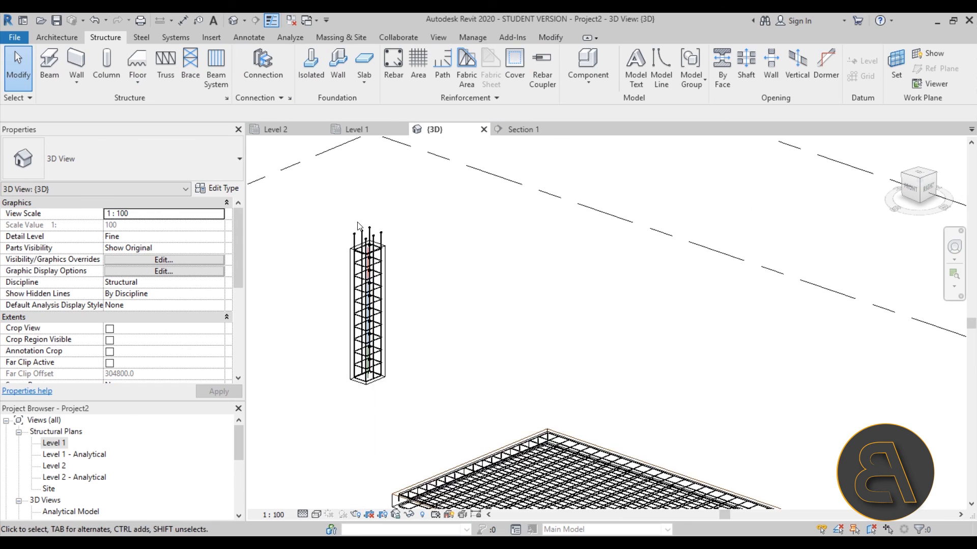
scroll(358, 225, "down", 4)
middle_click_drag(438, 301, 416, 377, "shift")
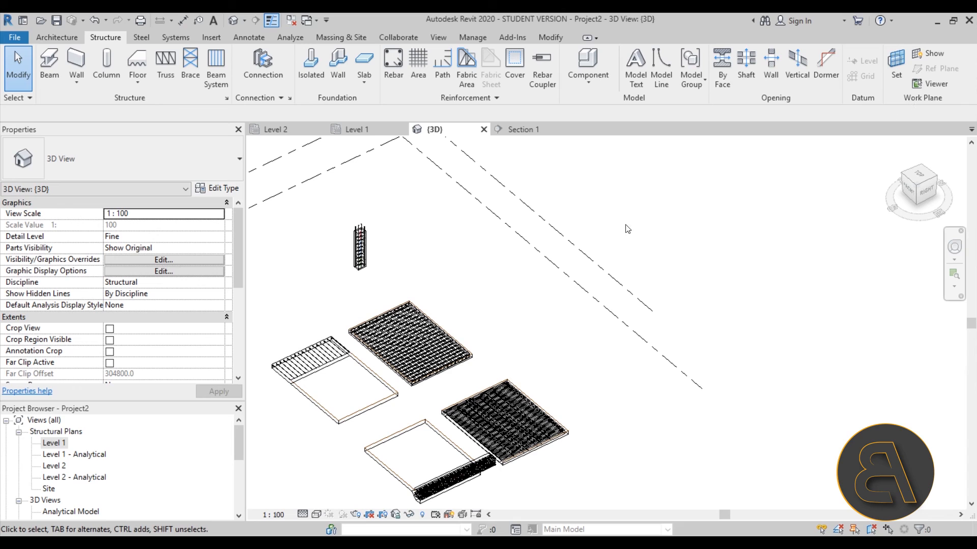
left_click(66, 40)
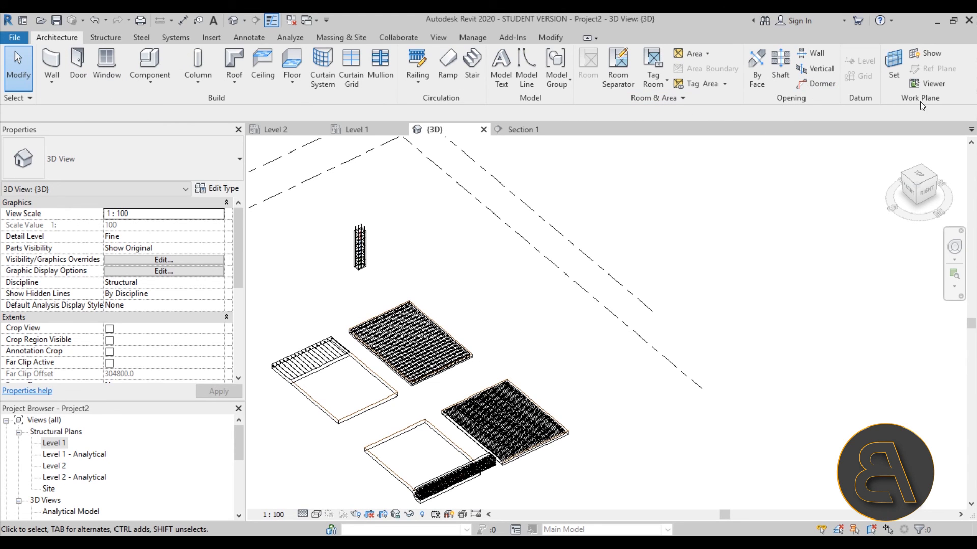
left_click(103, 38)
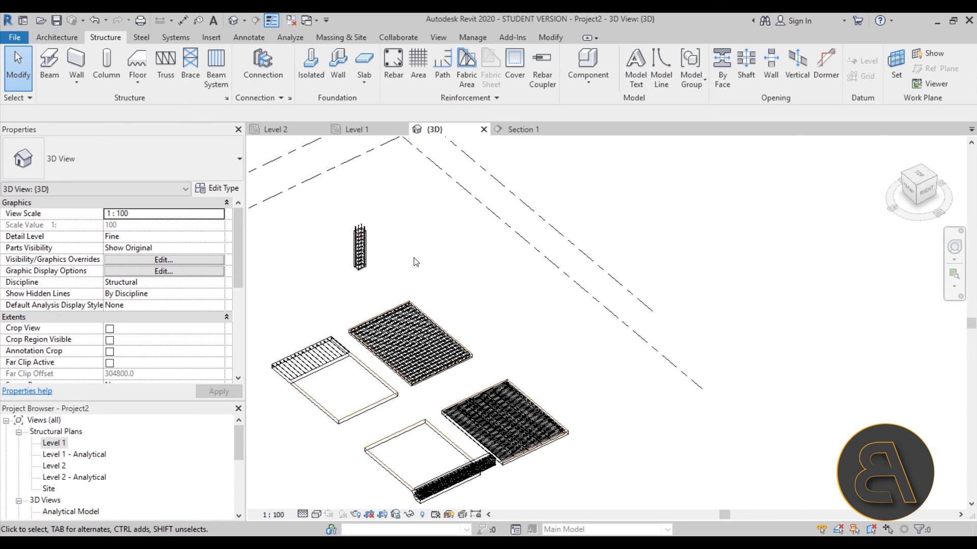
middle_click_drag(425, 261, 517, 266)
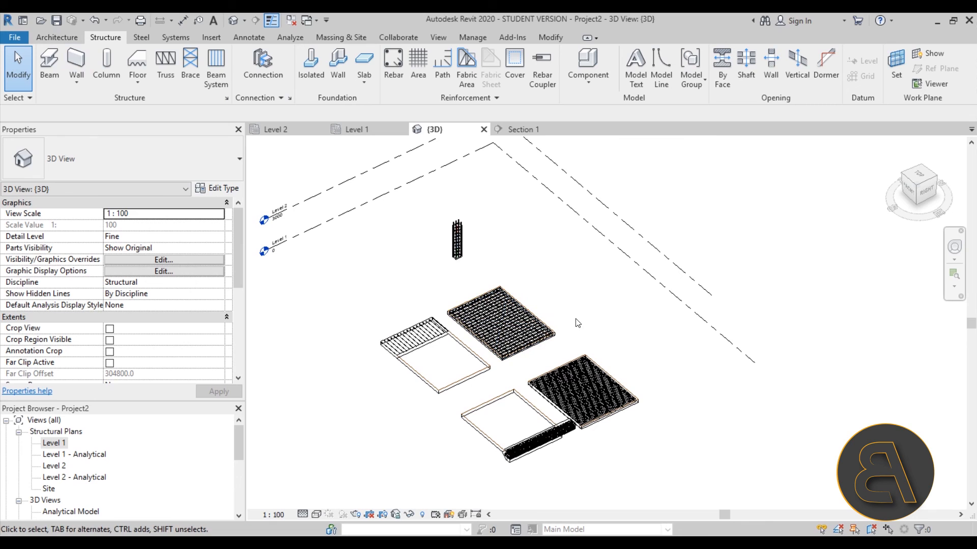
left_click(62, 36)
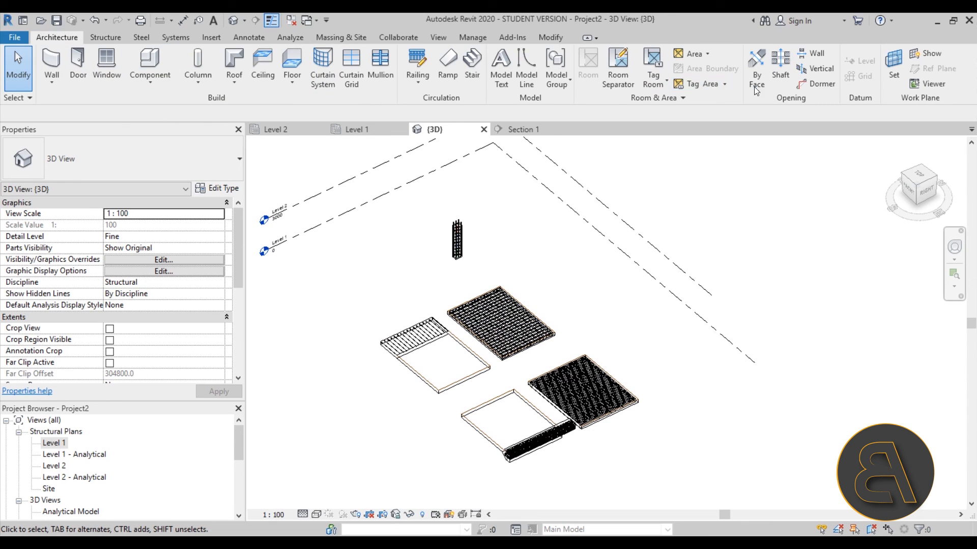
left_click(105, 37)
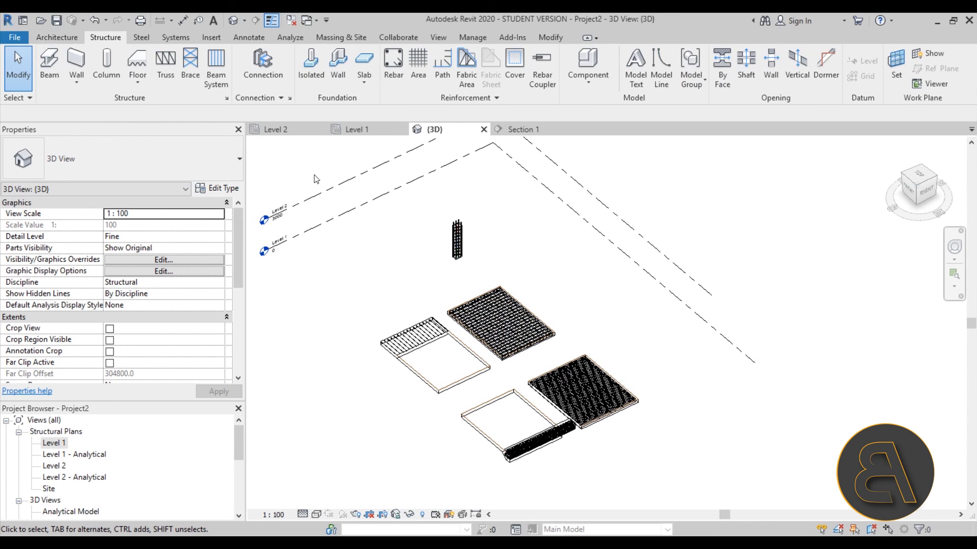